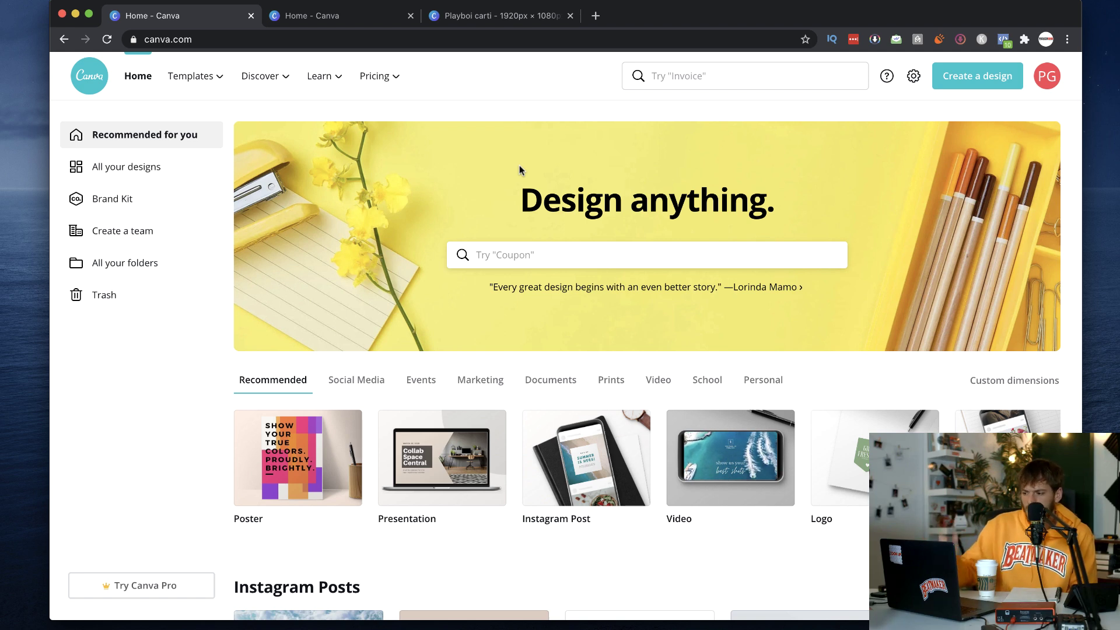
- Look through the suggested design types and the template categories on the home page
{"action": "scroll", "coordinate": [396, 446], "scroll_direction": "down", "scroll_amount": 2}
{"action": "scroll", "coordinate": [396, 447], "scroll_direction": "down", "scroll_amount": 1}
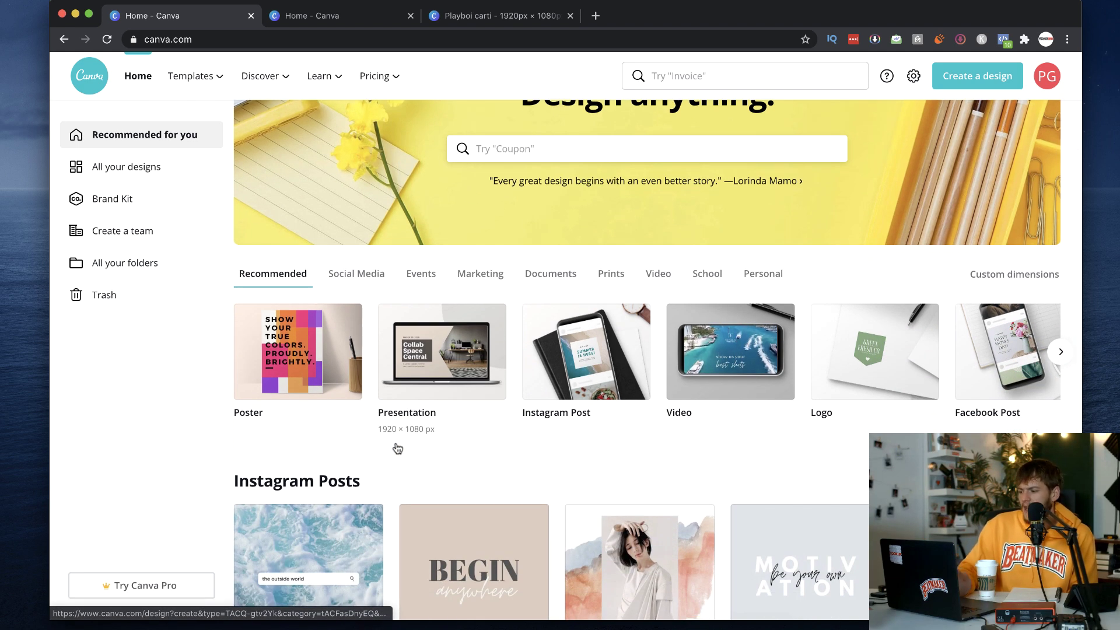
{"action": "scroll", "coordinate": [397, 447], "scroll_direction": "up", "scroll_amount": 2}
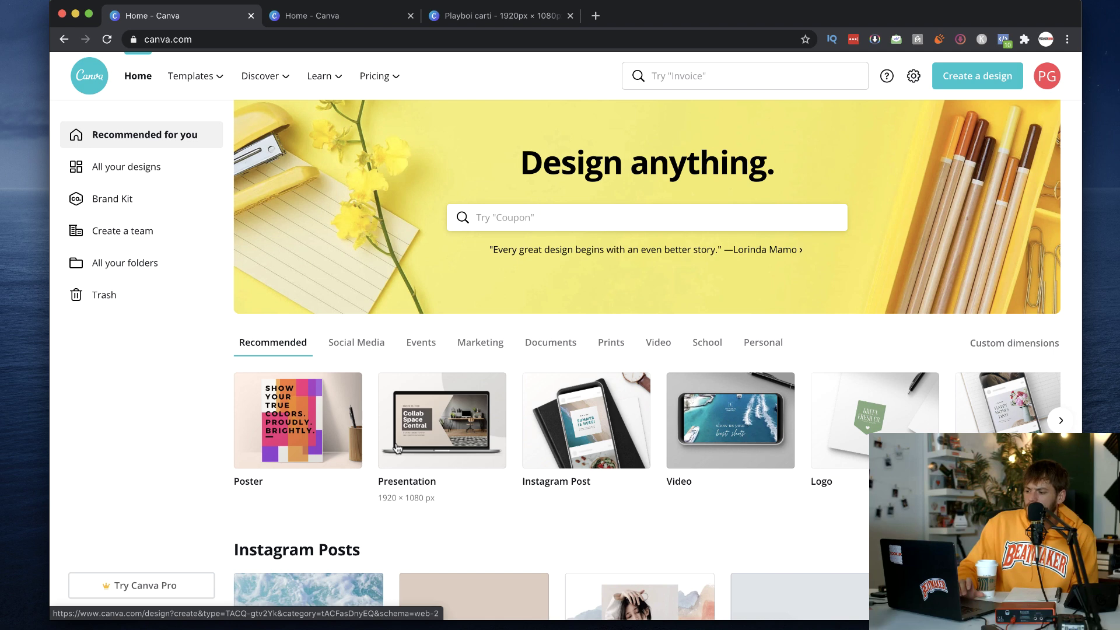
{"action": "scroll", "coordinate": [452, 470], "scroll_direction": "down", "scroll_amount": 2}
{"action": "scroll", "coordinate": [452, 470], "scroll_direction": "down", "scroll_amount": 1}
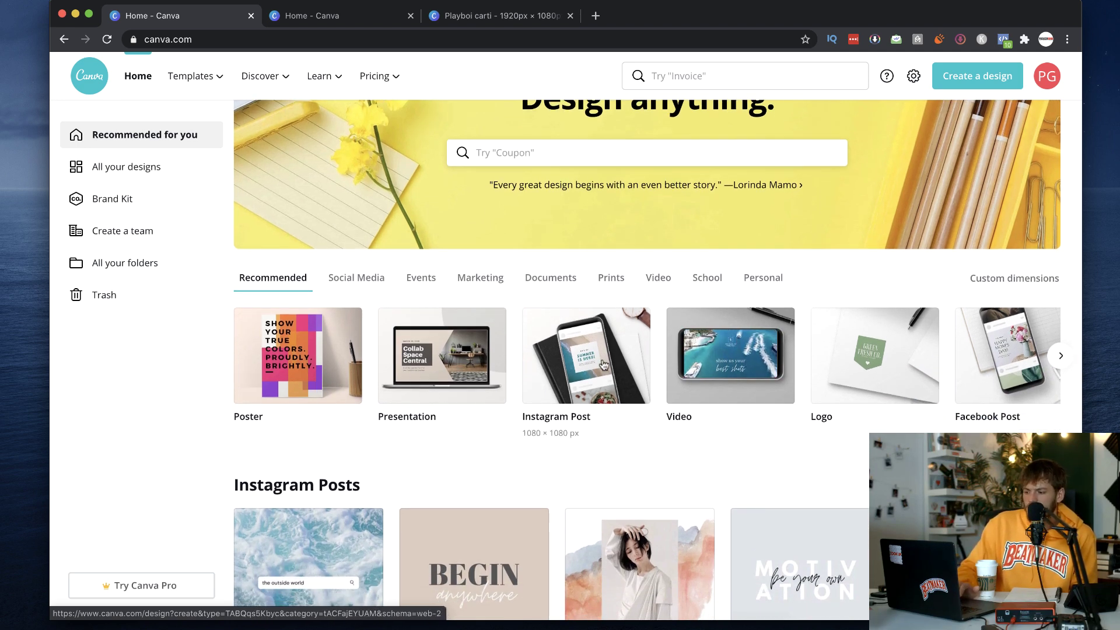
{"action": "scroll", "coordinate": [592, 452], "scroll_direction": "down", "scroll_amount": 10}
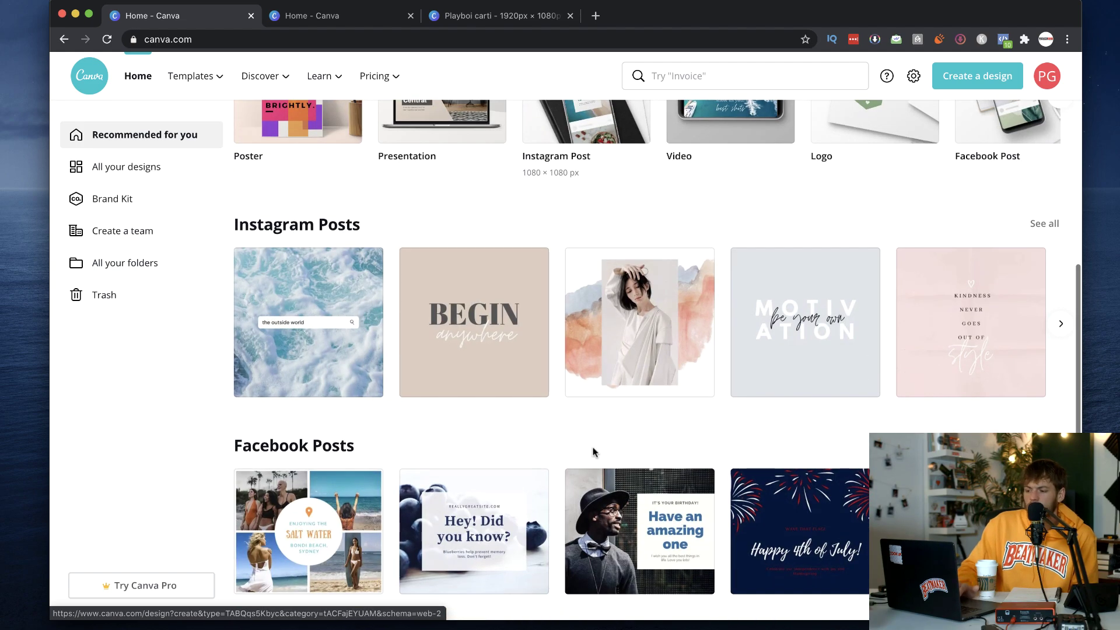
{"action": "scroll", "coordinate": [593, 454], "scroll_direction": "down", "scroll_amount": 5}
{"action": "scroll", "coordinate": [593, 453], "scroll_direction": "down", "scroll_amount": 10}
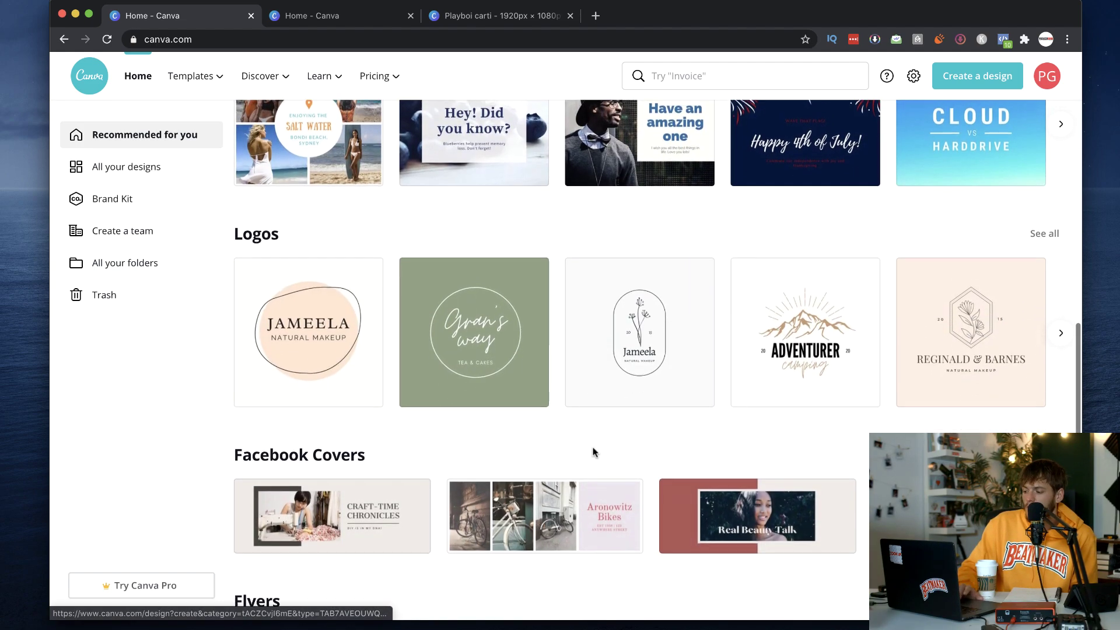
{"action": "scroll", "coordinate": [592, 450], "scroll_direction": "up", "scroll_amount": 15}
{"action": "scroll", "coordinate": [592, 447], "scroll_direction": "up", "scroll_amount": 4}
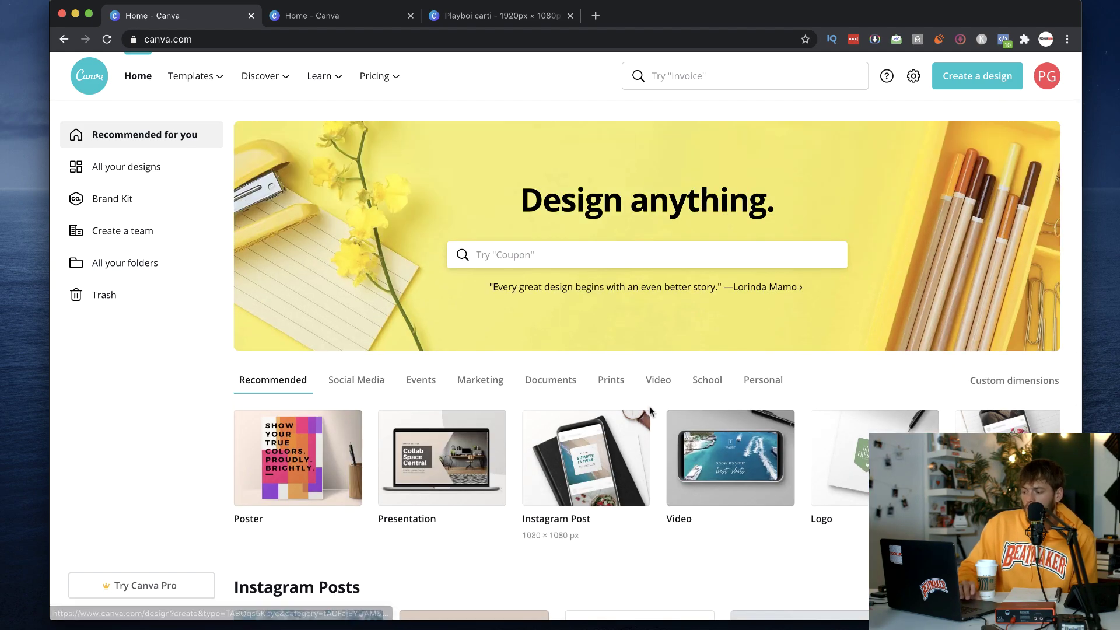
- Create a new blank design with custom dimensions of 1920 × 1080 px
{"action": "left_click", "coordinate": [967, 77]}
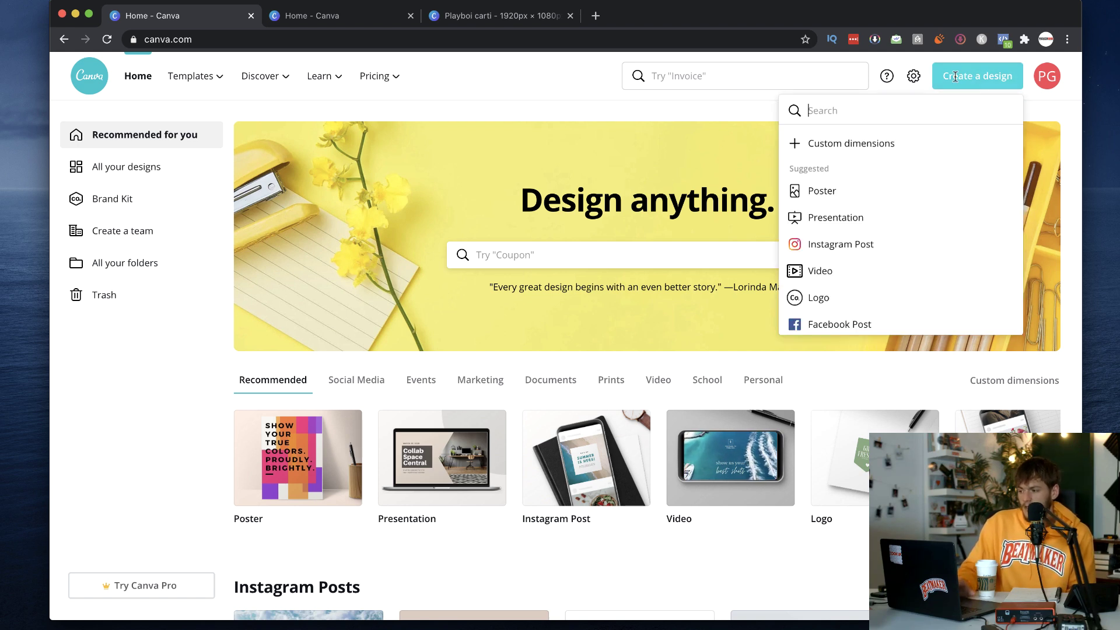
{"action": "left_click", "coordinate": [847, 143]}
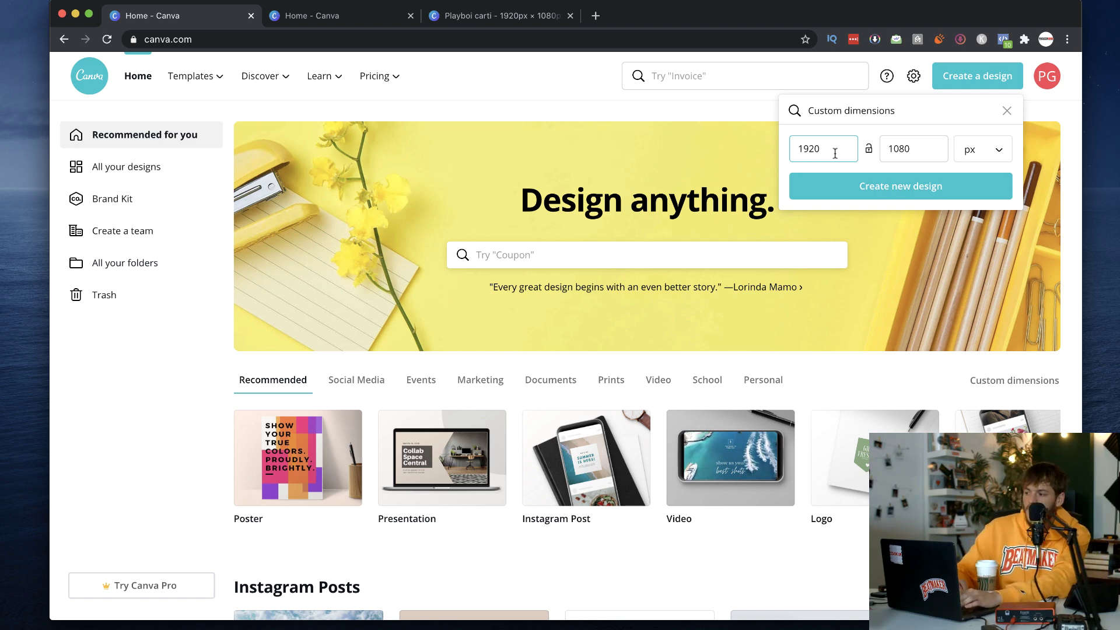
{"action": "left_click_drag", "start_coordinate": [833, 153], "coordinate": [793, 152]}
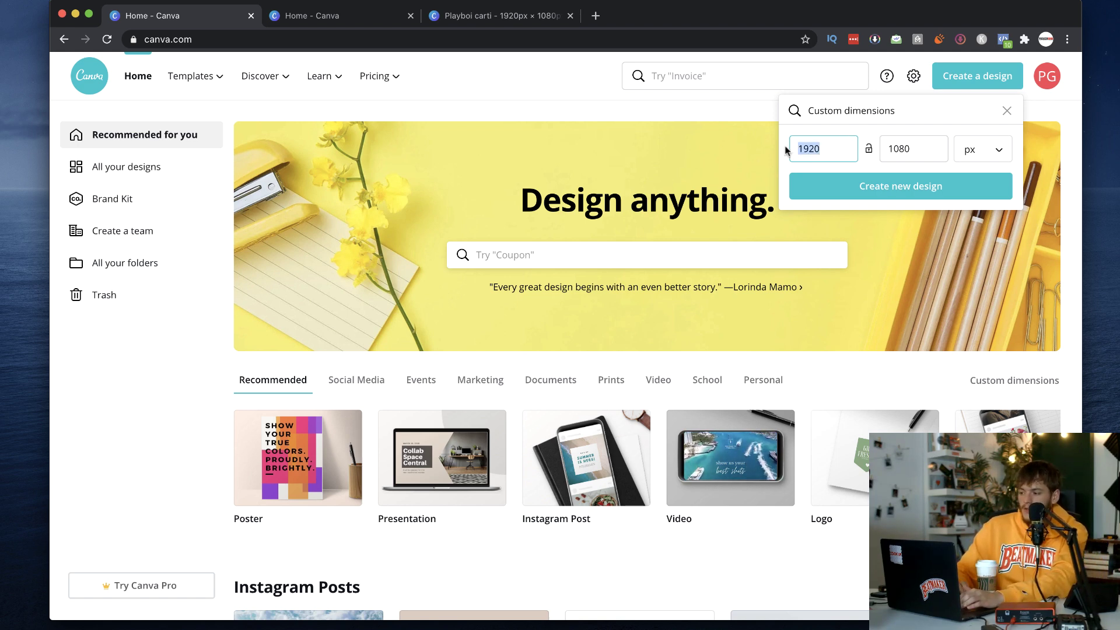
{"action": "left_click_drag", "start_coordinate": [924, 147], "coordinate": [886, 150]}
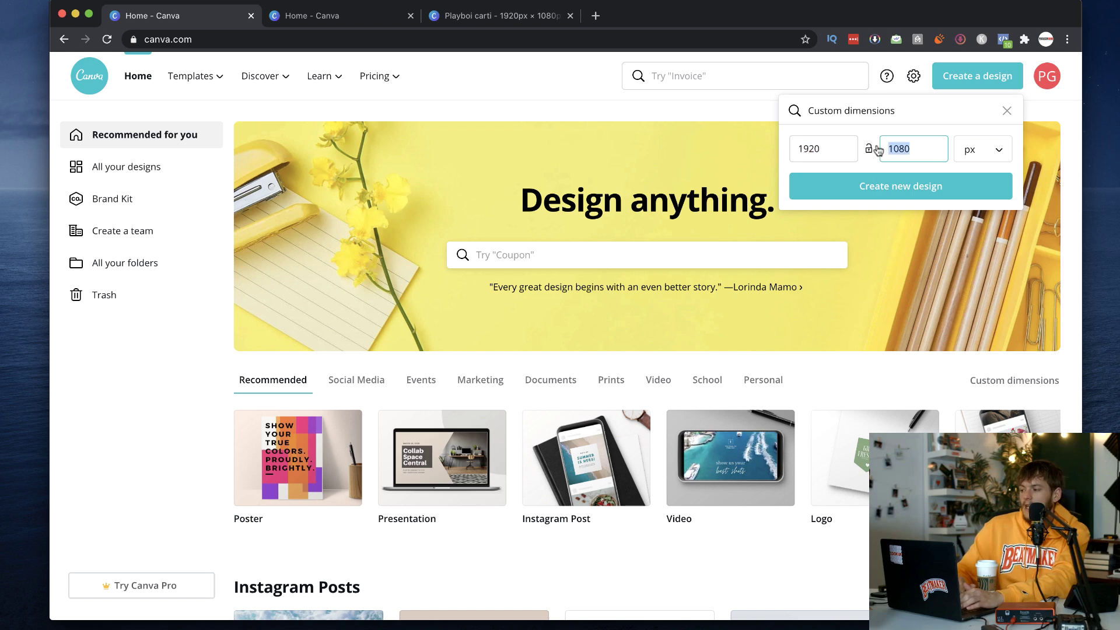
{"action": "left_click", "coordinate": [869, 187]}
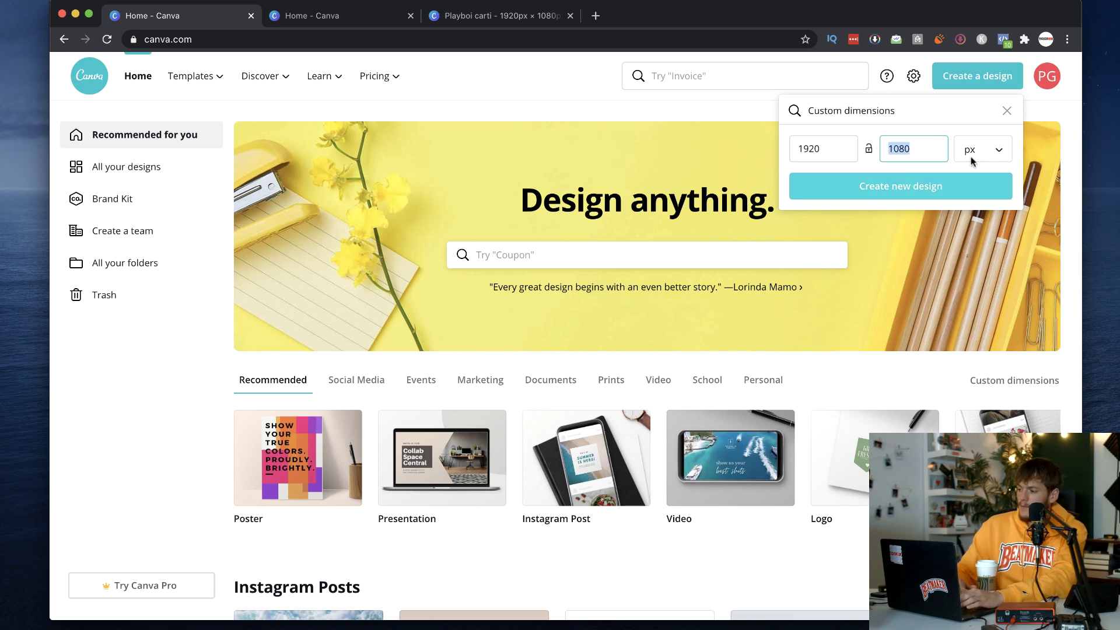
{"action": "left_click", "coordinate": [987, 150]}
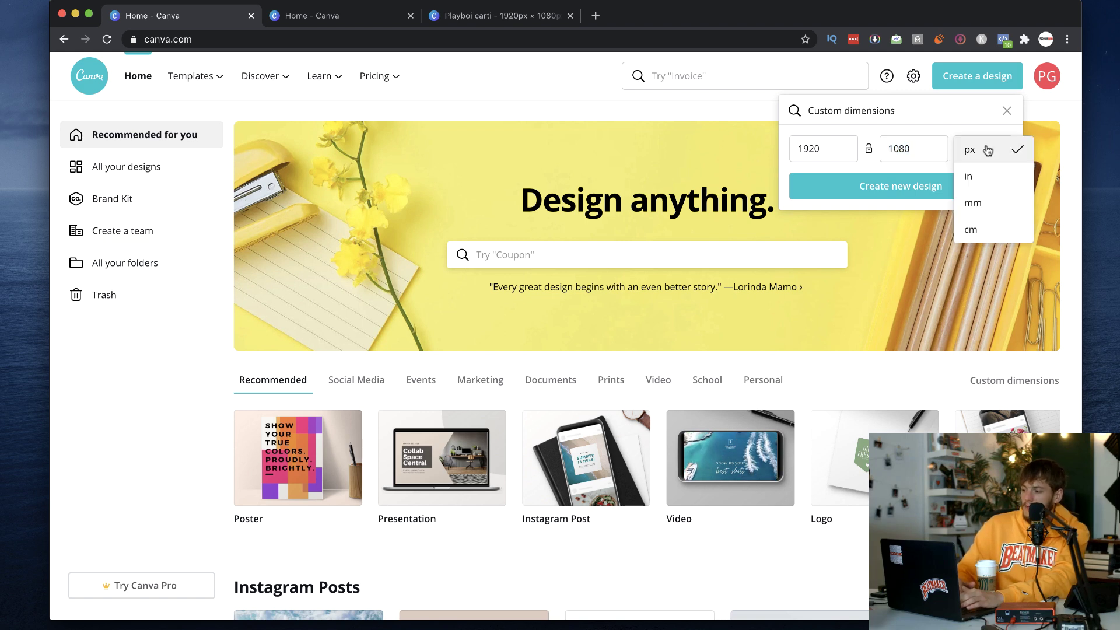
{"action": "left_click", "coordinate": [987, 150]}
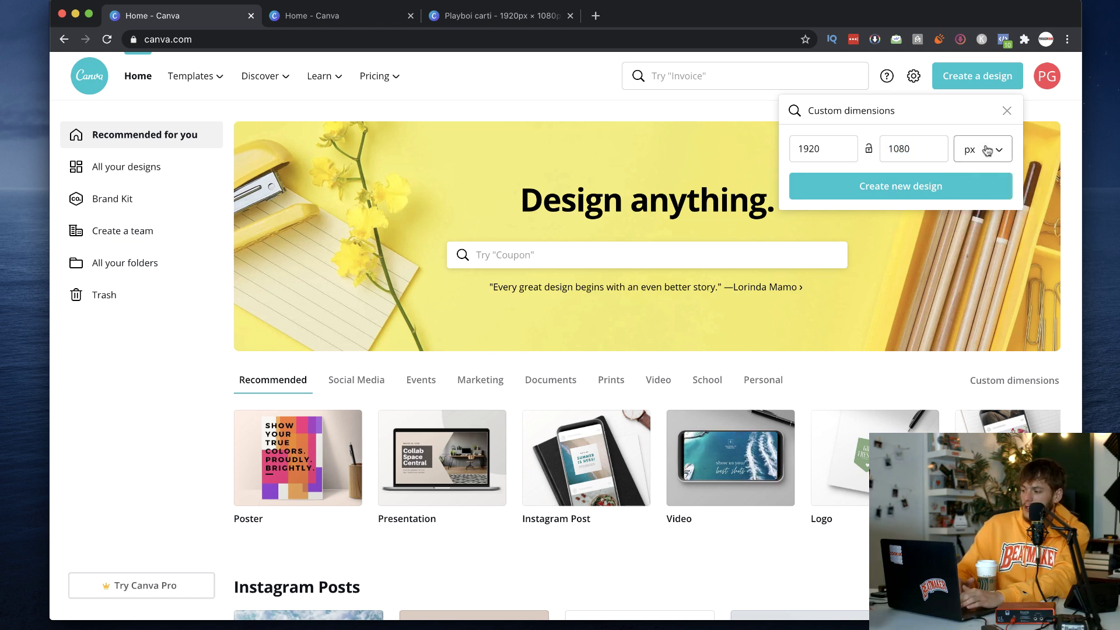
{"action": "left_click", "coordinate": [864, 188]}
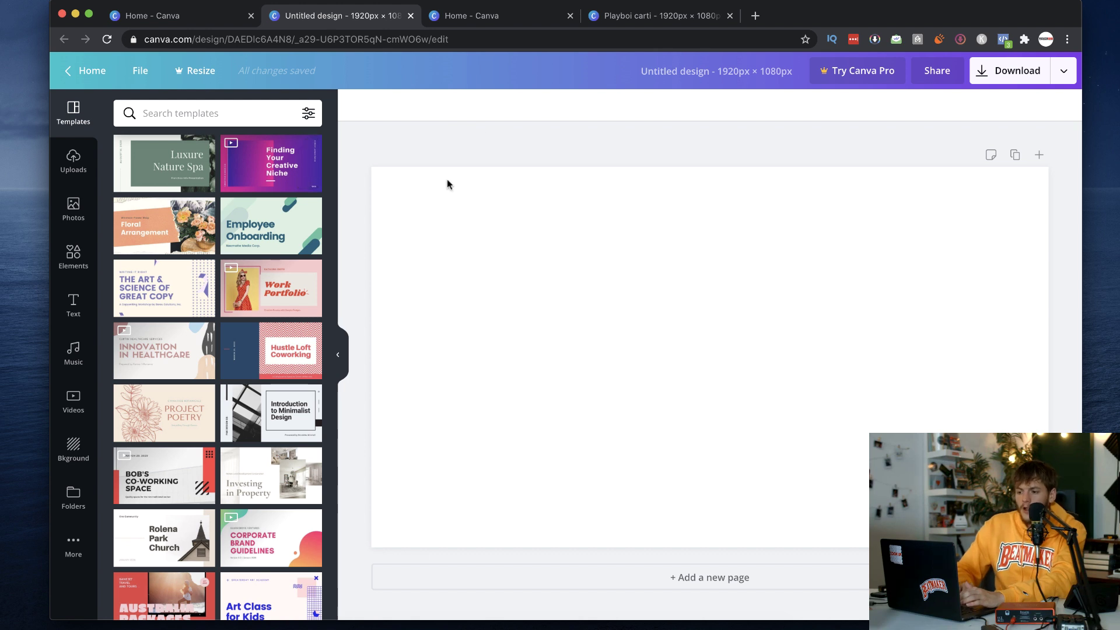
- Start uploading an image and open the Easy Type Beat Art Tool Kit (Producergrind) folder in the file chooser
{"action": "left_click", "coordinate": [73, 160]}
{"action": "left_click", "coordinate": [232, 114]}
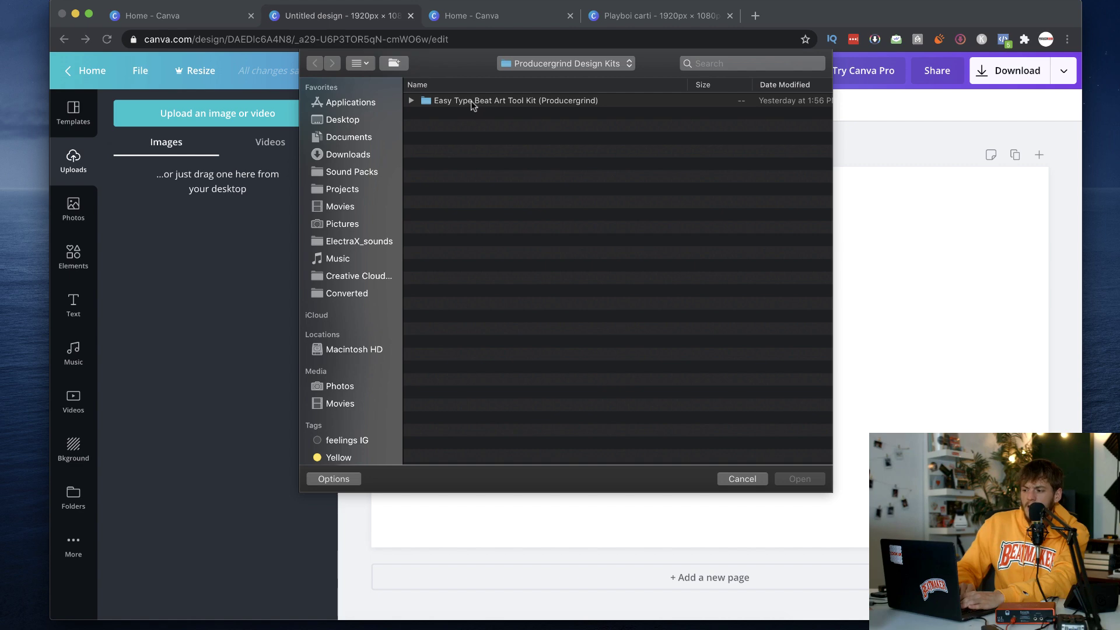
{"action": "double_click", "coordinate": [470, 100]}
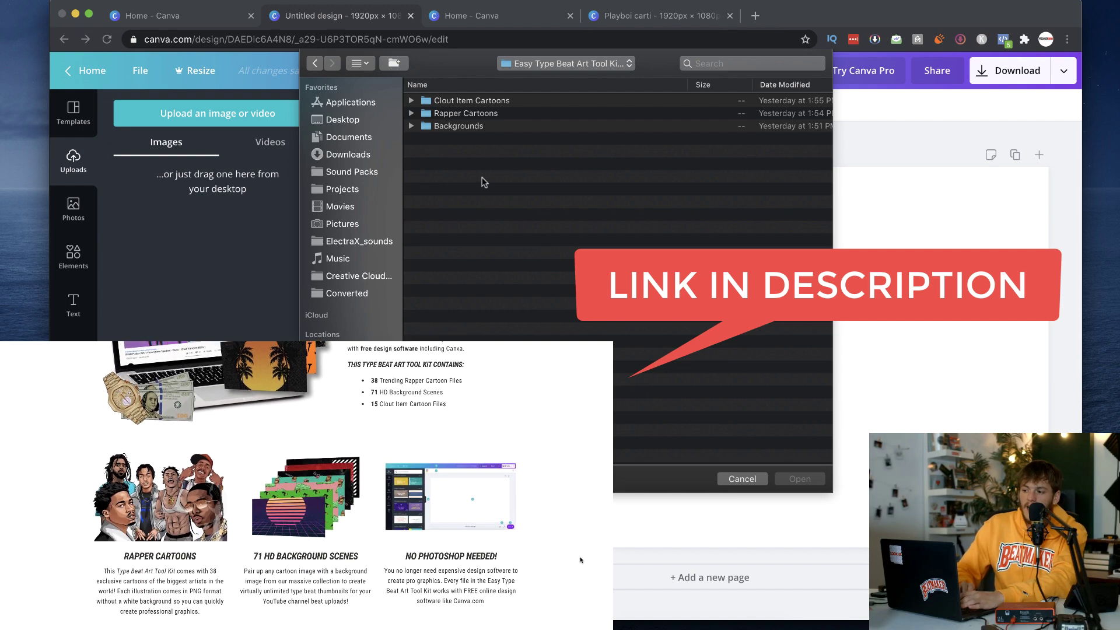
- Preview several images in the Rapper Cartoons folder, from TeeJayX6 Cartoon.png to Smokepurpp Cartoon.png, and collapse the folder
{"action": "left_click", "coordinate": [449, 113]}
{"action": "key", "text": "Right"}
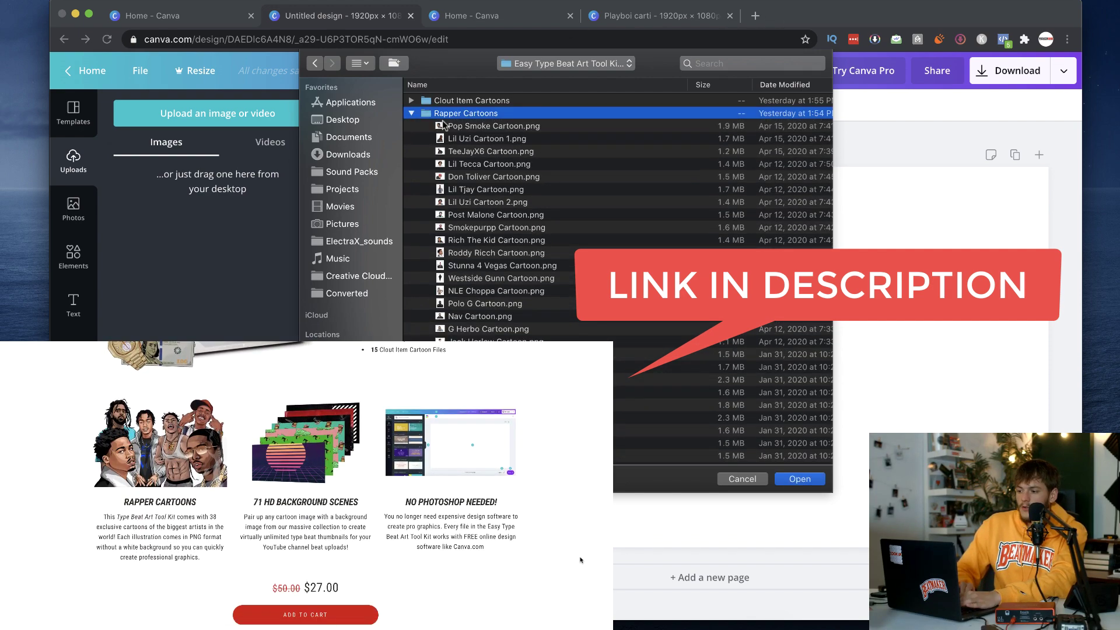
{"action": "left_click", "coordinate": [460, 150]}
{"action": "key", "text": "space"}
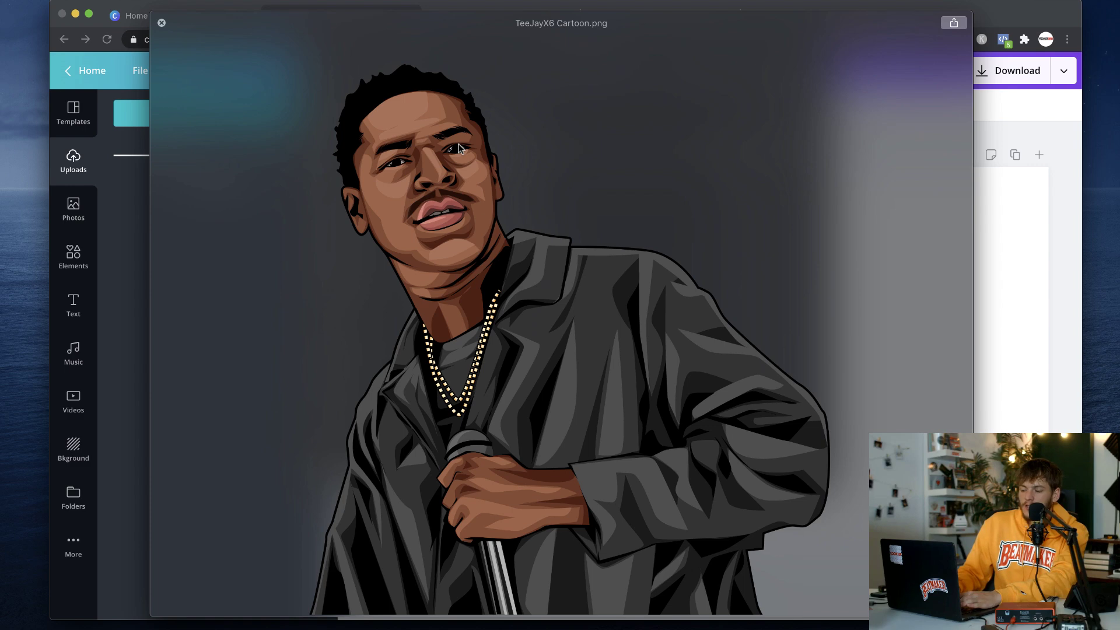
{"action": "key", "text": "Up"}
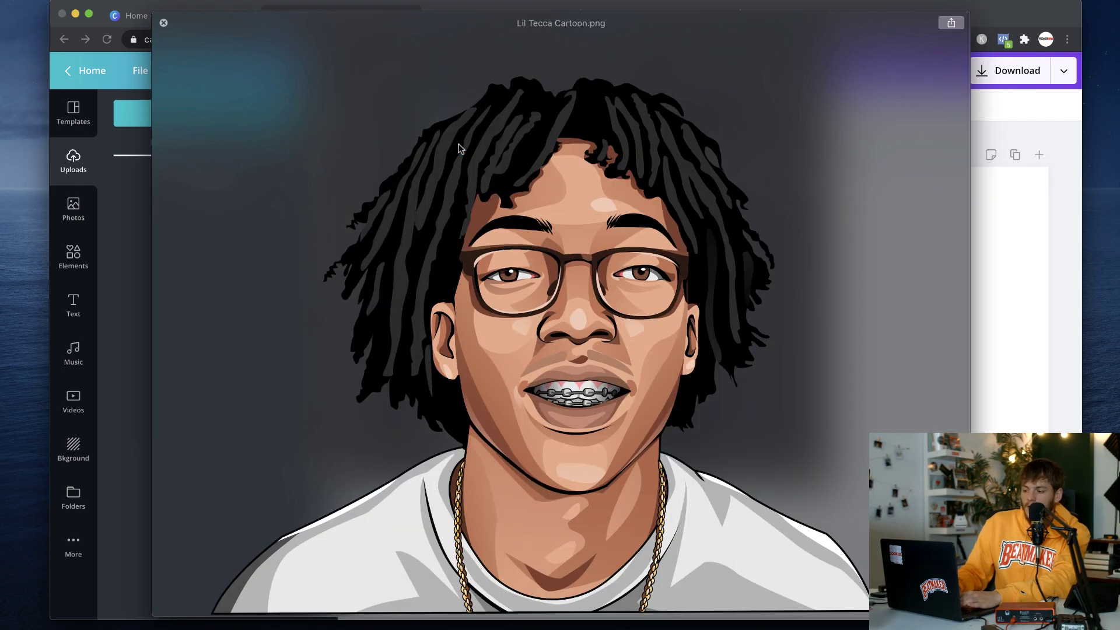
{"action": "key", "text": "Up"}
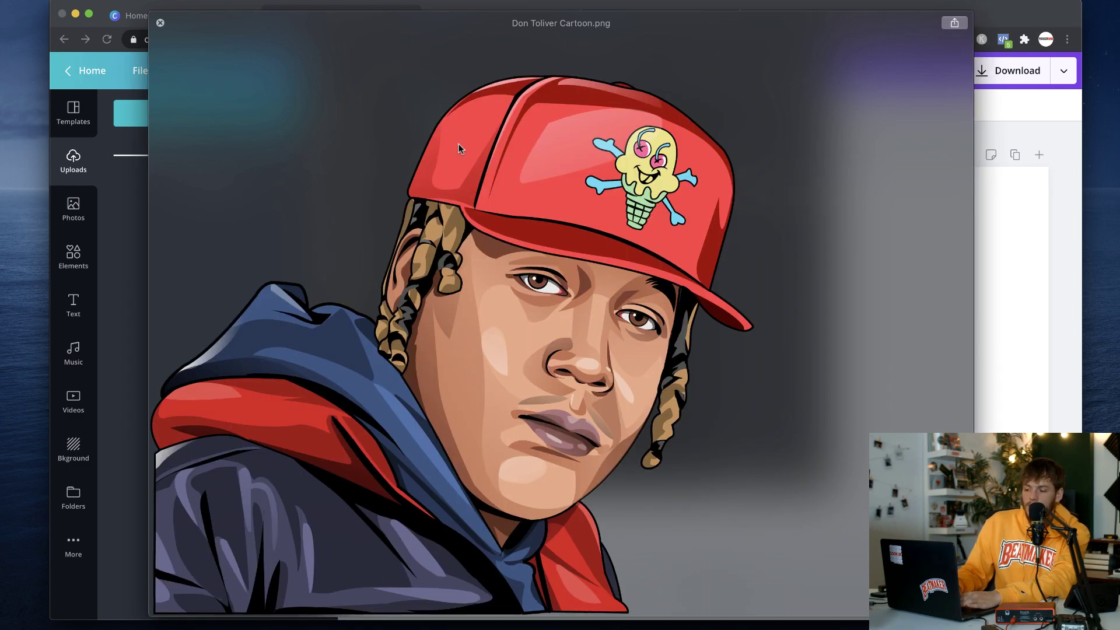
{"action": "key", "text": "Down"}
{"action": "key", "text": "Down"}
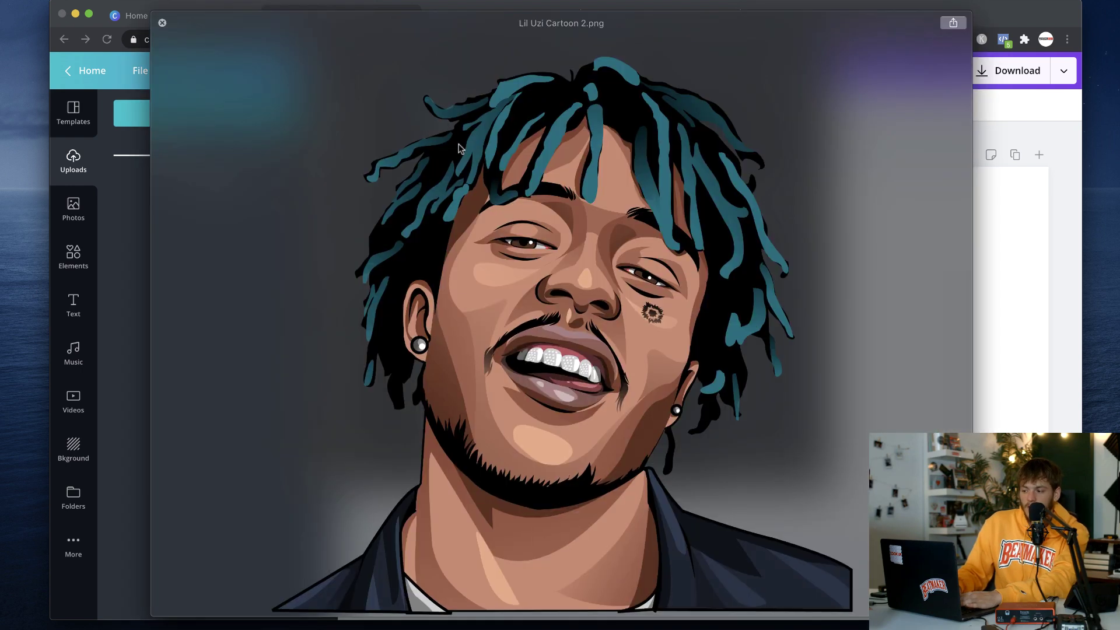
{"action": "key", "text": "Down"}
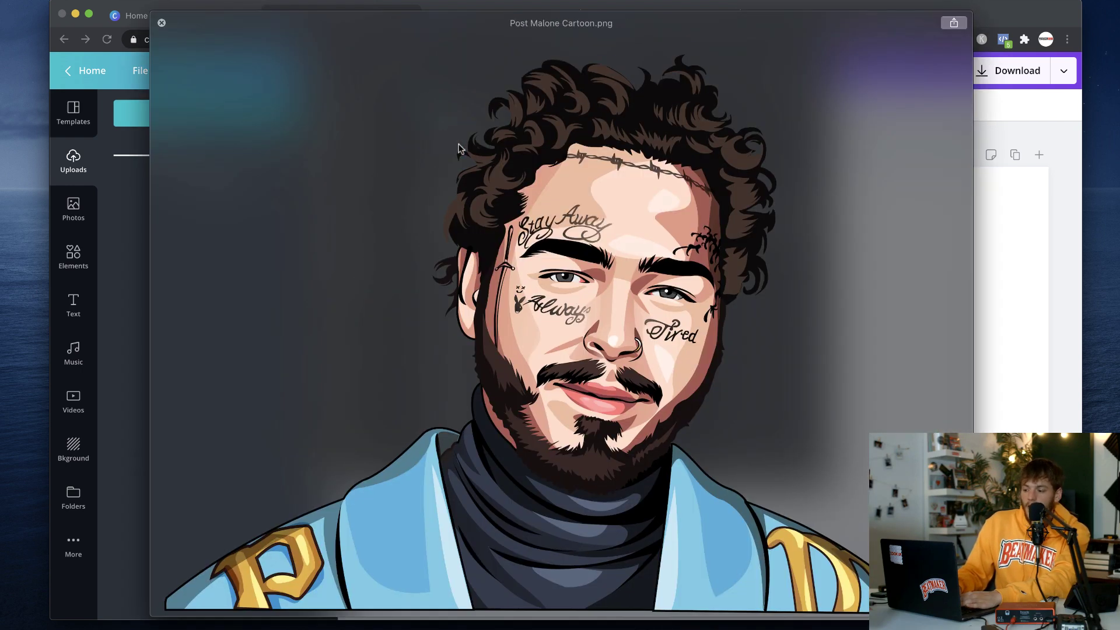
{"action": "key", "text": "Down"}
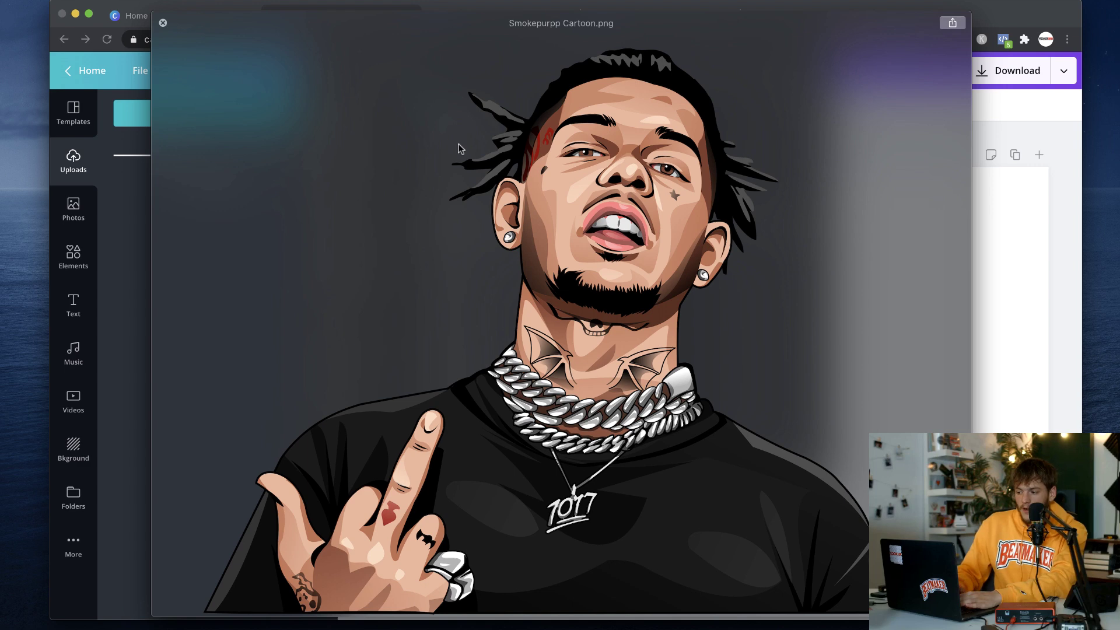
{"action": "key", "text": "space"}
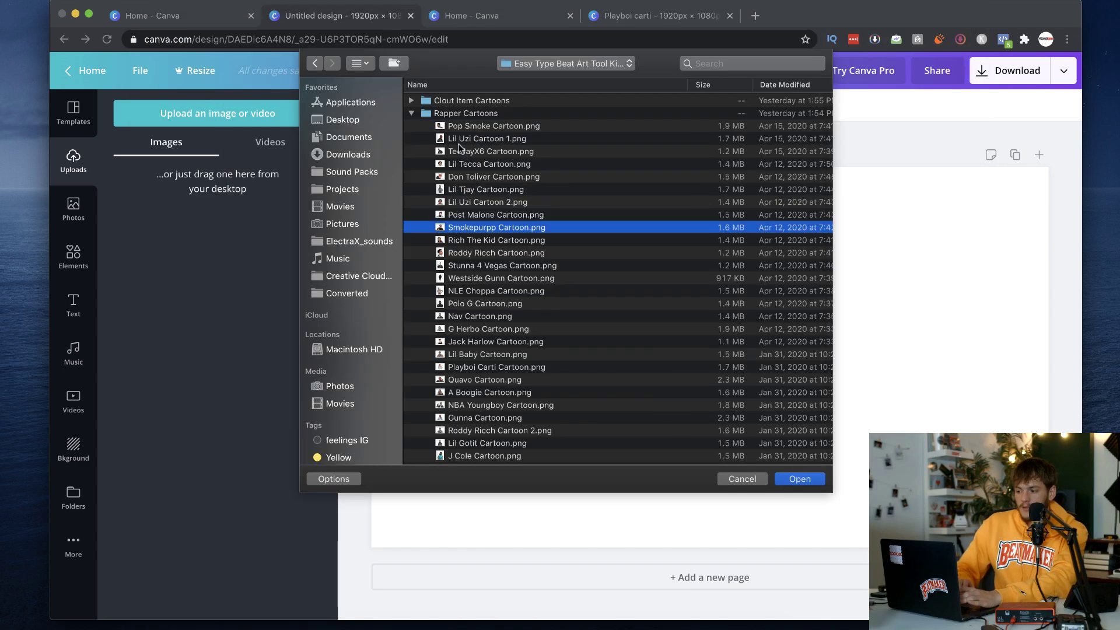
{"action": "left_click", "coordinate": [411, 114]}
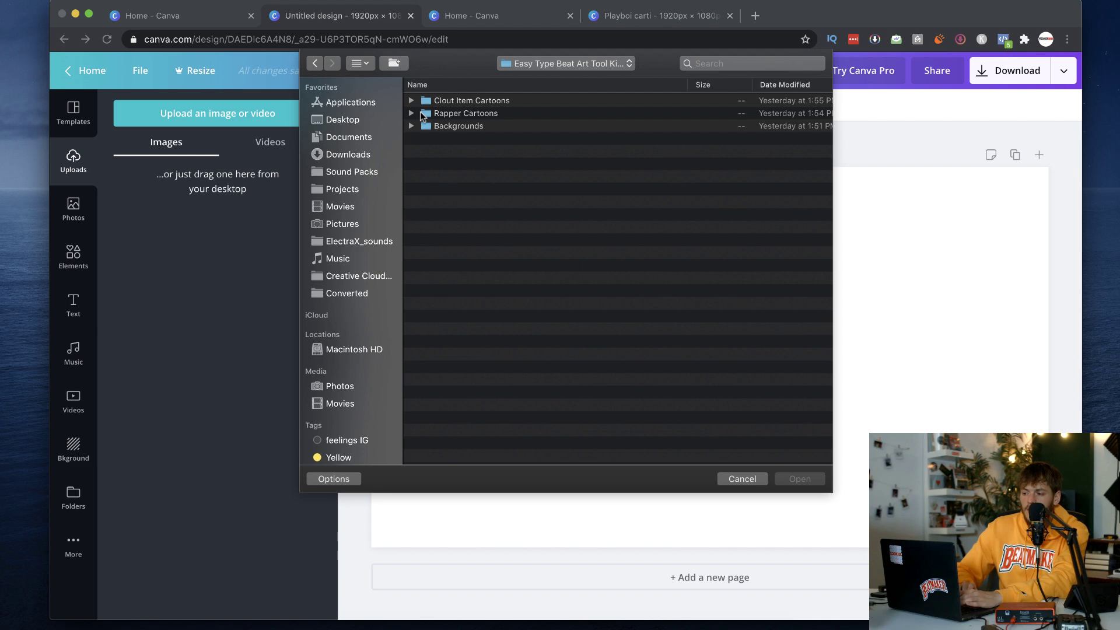
- Expand the Backgrounds folder and preview its images one after another, from Grunge Red.png to Smoker Friendly.png
{"action": "left_click", "coordinate": [412, 126]}
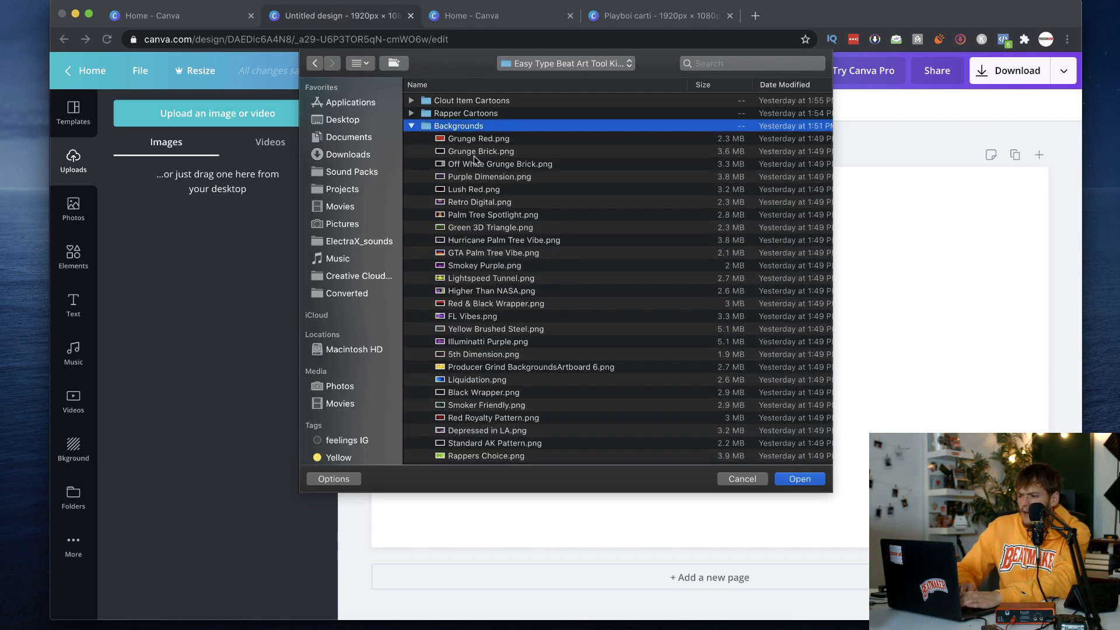
{"action": "left_click", "coordinate": [474, 143]}
{"action": "key", "text": "space"}
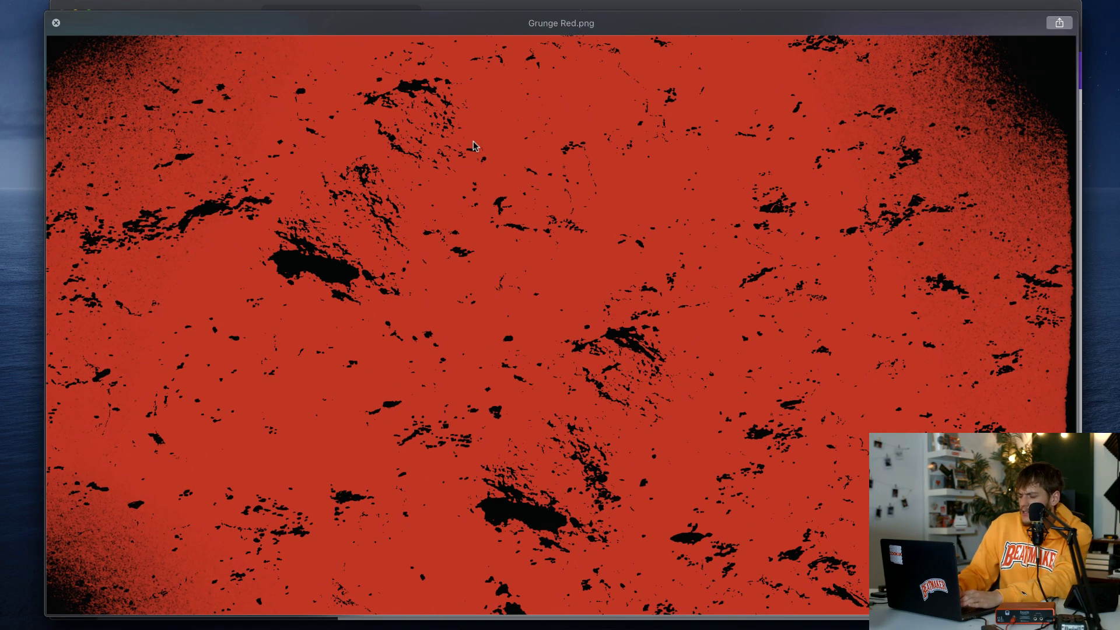
{"action": "key", "text": "Down"}
{"action": "key", "text": "Down"}
{"action": "key", "text": "Down"}
{"action": "key", "text": "Down"}
{"action": "key", "text": "Down"}
{"action": "key", "text": "Down"}
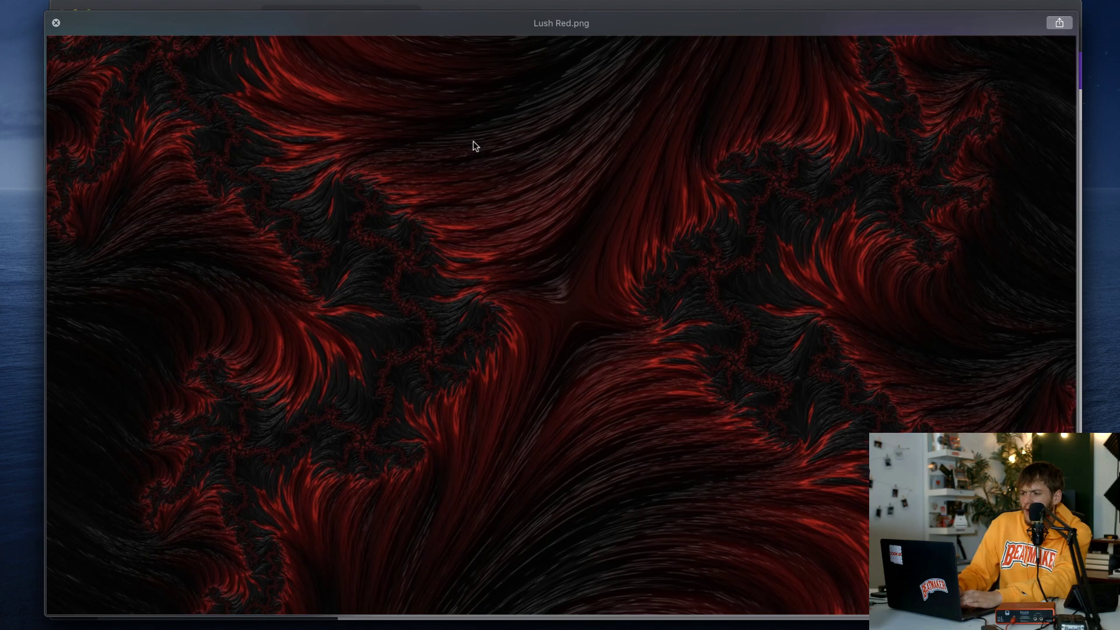
{"action": "key", "text": "Down"}
{"action": "key", "text": "Down"}
{"action": "key", "text": "Down"}
{"action": "key", "text": "Down"}
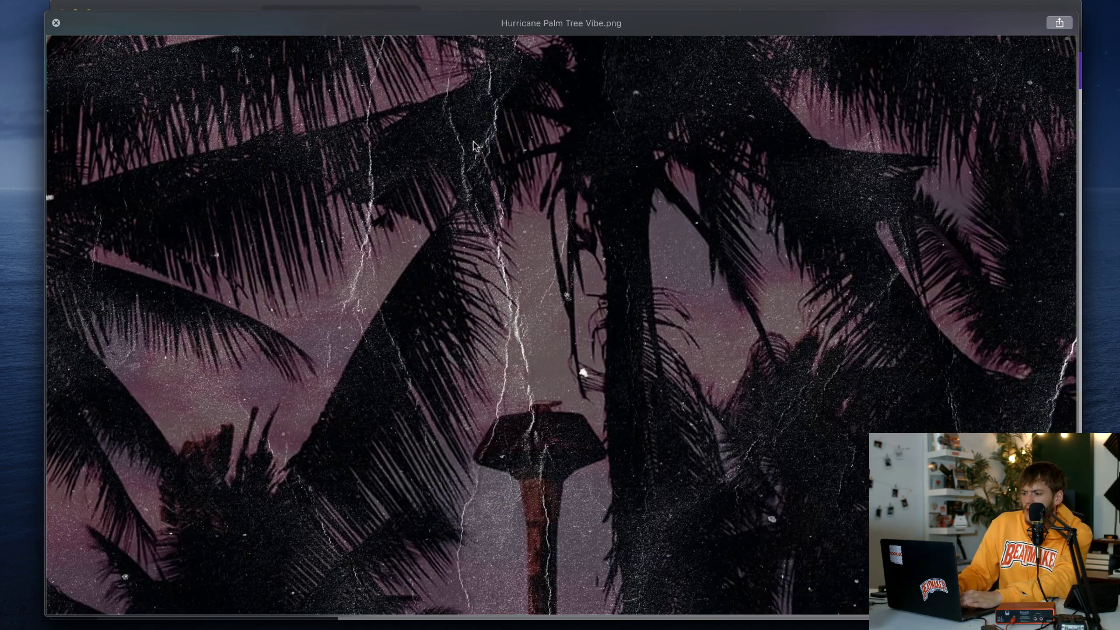
{"action": "key", "text": "Down"}
{"action": "key", "text": "Down"}
{"action": "key", "text": "Down"}
{"action": "key", "text": "Down"}
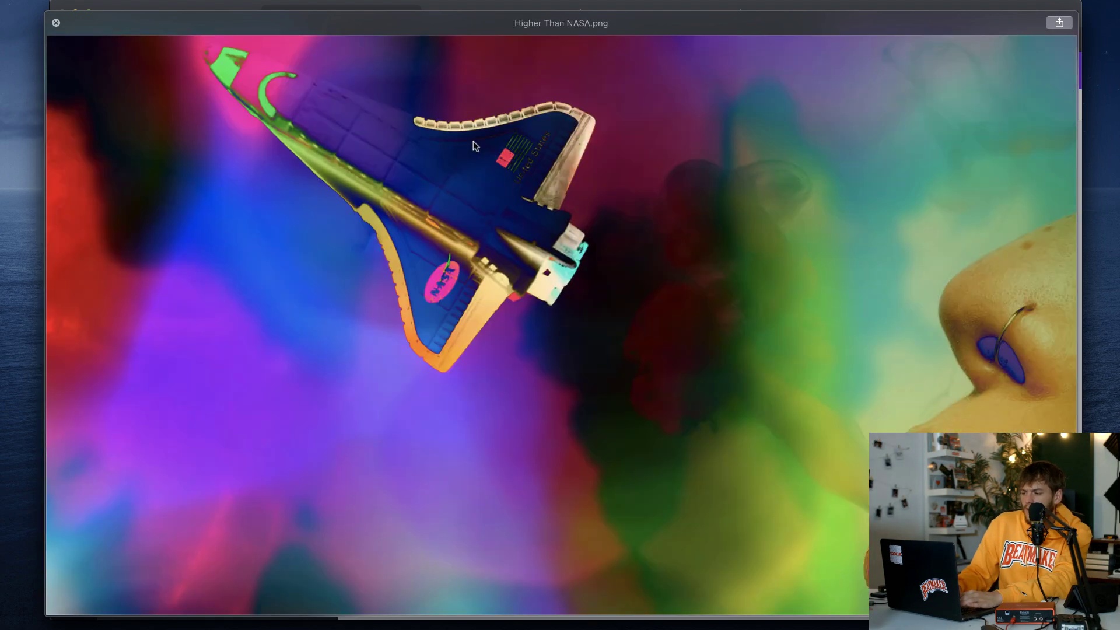
{"action": "key", "text": "Down"}
{"action": "key", "text": "Down"}
{"action": "key", "text": "Down"}
{"action": "key", "text": "Down"}
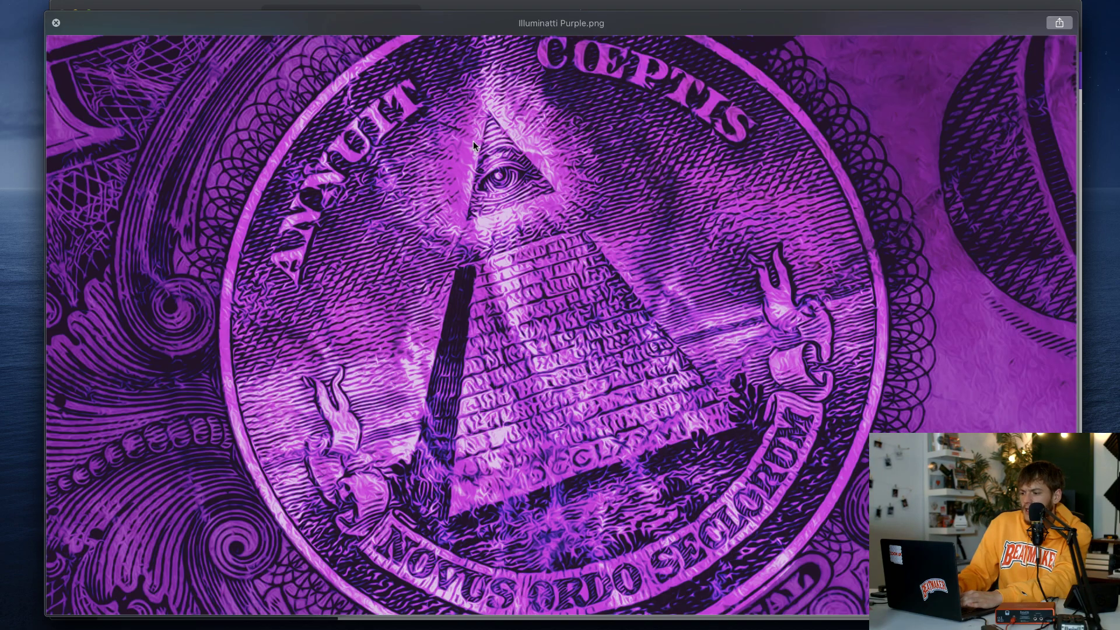
{"action": "key", "text": "Down"}
{"action": "key", "text": "Down"}
{"action": "key", "text": "space"}
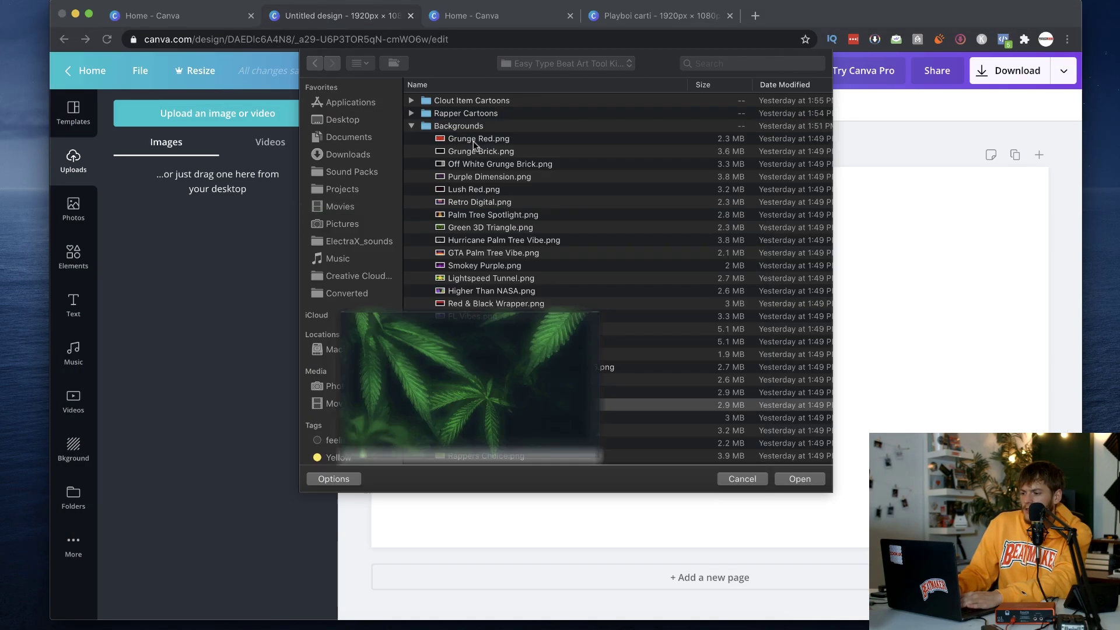
- Look through the remaining file names in the Backgrounds folder for a suitable background
{"action": "scroll", "coordinate": [466, 357], "scroll_direction": "down", "scroll_amount": 10}
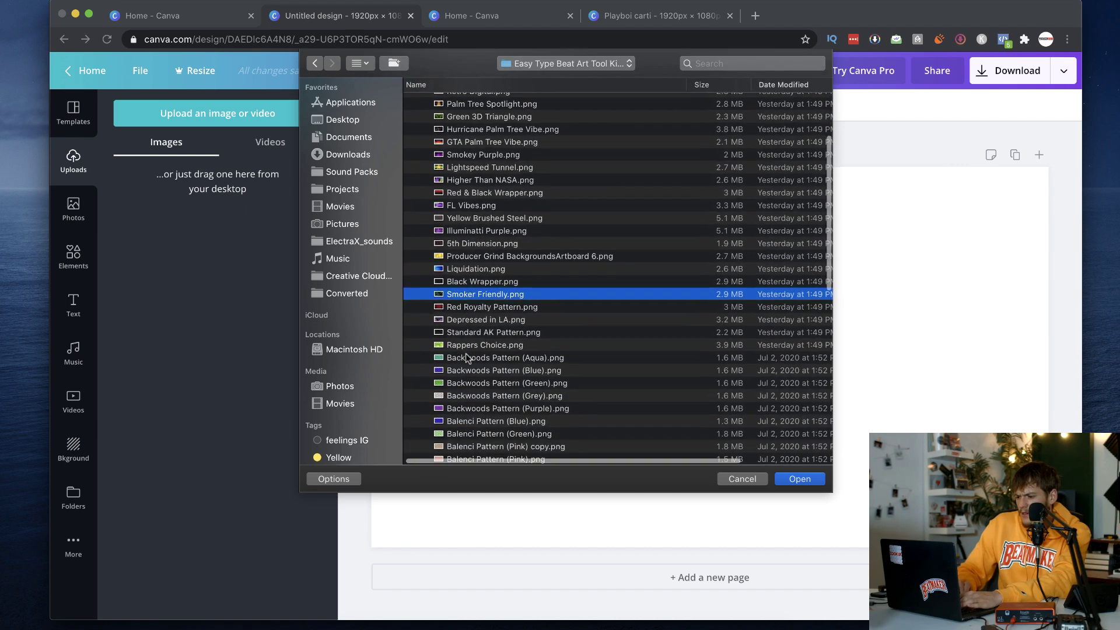
{"action": "scroll", "coordinate": [467, 358], "scroll_direction": "down", "scroll_amount": 5}
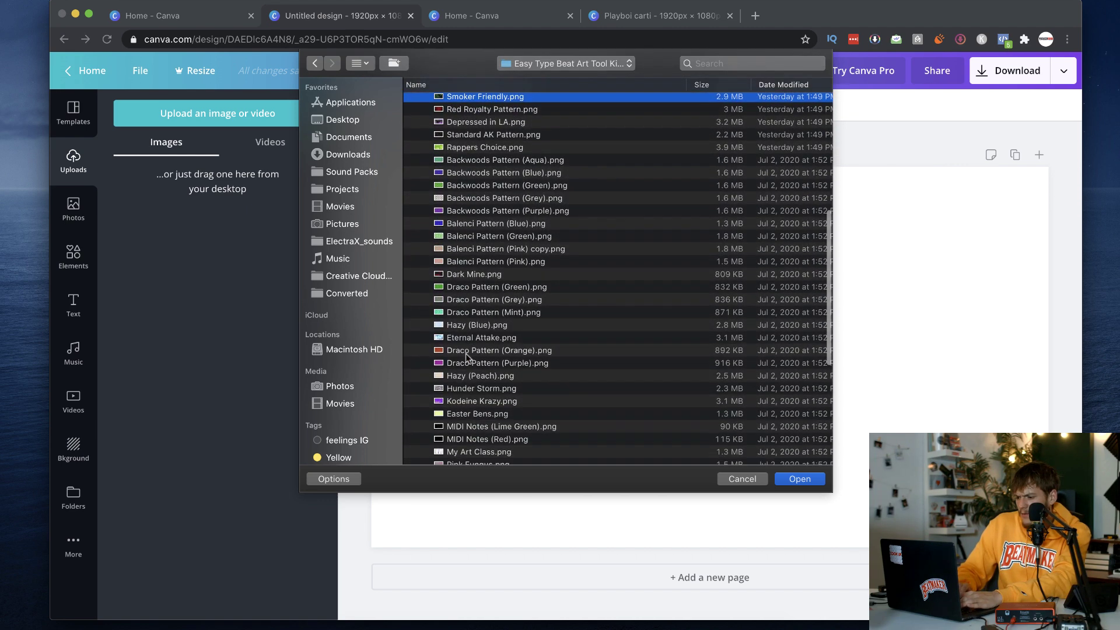
{"action": "scroll", "coordinate": [490, 369], "scroll_direction": "down", "scroll_amount": 8}
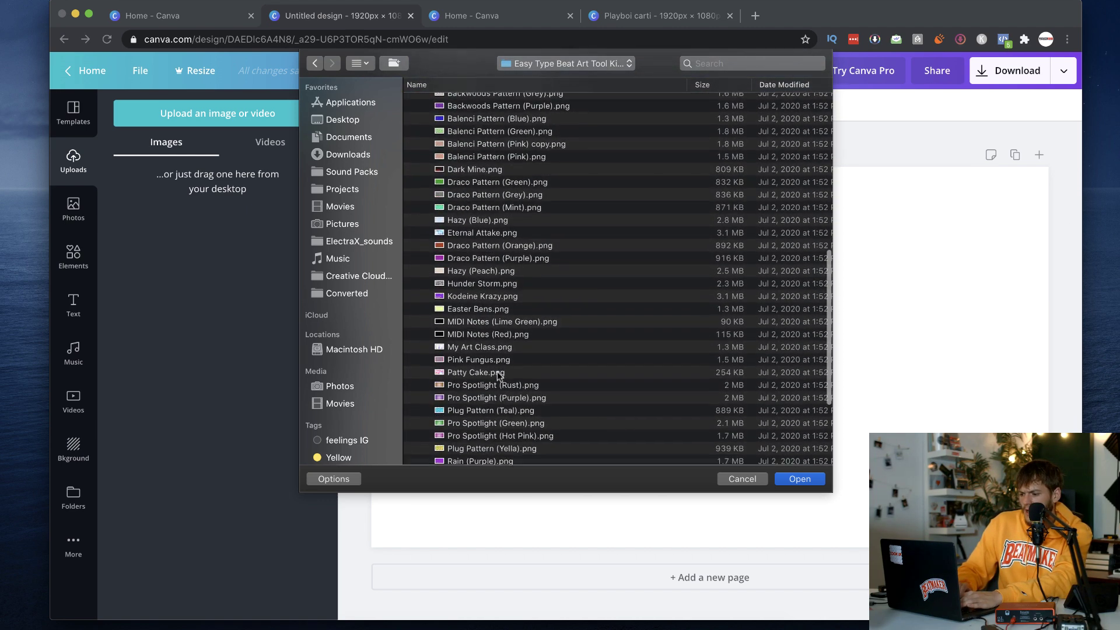
{"action": "scroll", "coordinate": [499, 375], "scroll_direction": "down", "scroll_amount": 5}
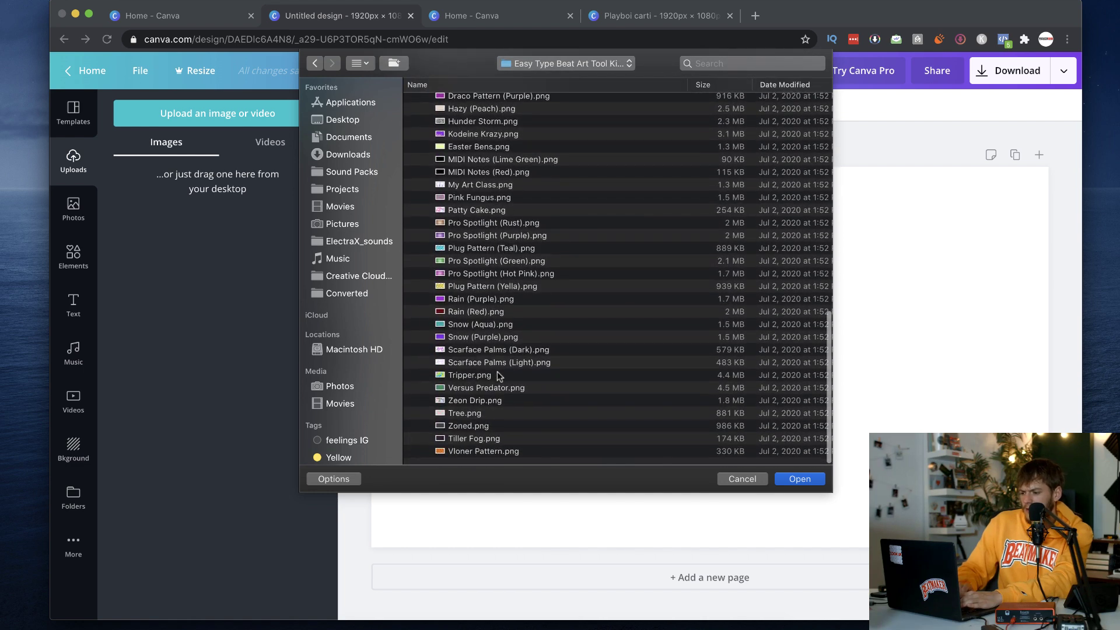
{"action": "scroll", "coordinate": [499, 376], "scroll_direction": "up", "scroll_amount": 10}
{"action": "scroll", "coordinate": [499, 375], "scroll_direction": "up", "scroll_amount": 8}
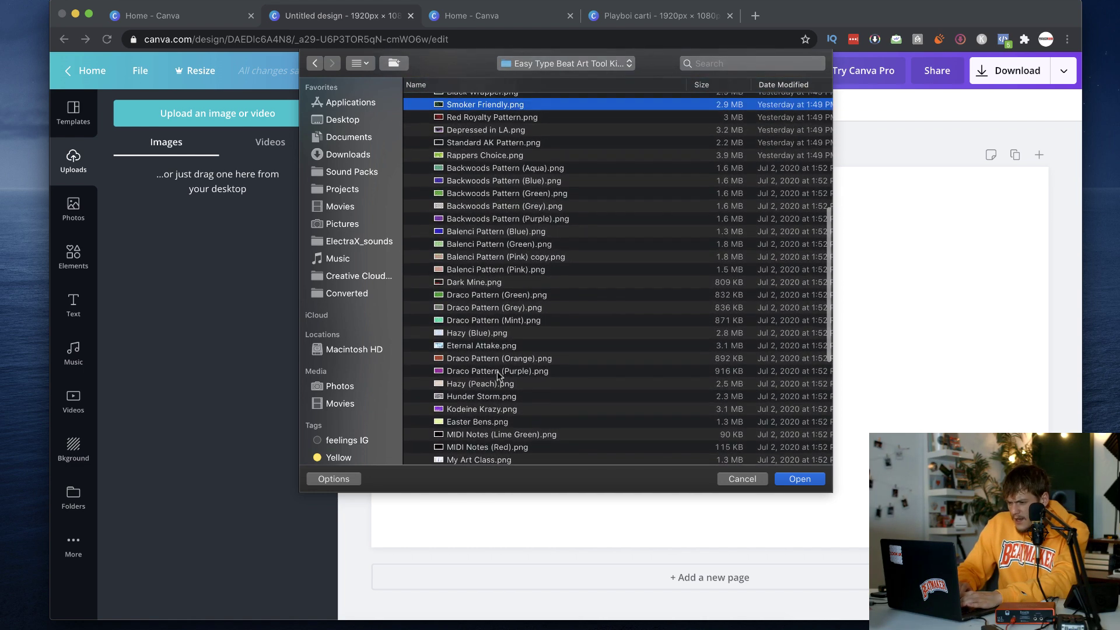
{"action": "scroll", "coordinate": [498, 375], "scroll_direction": "up", "scroll_amount": 3}
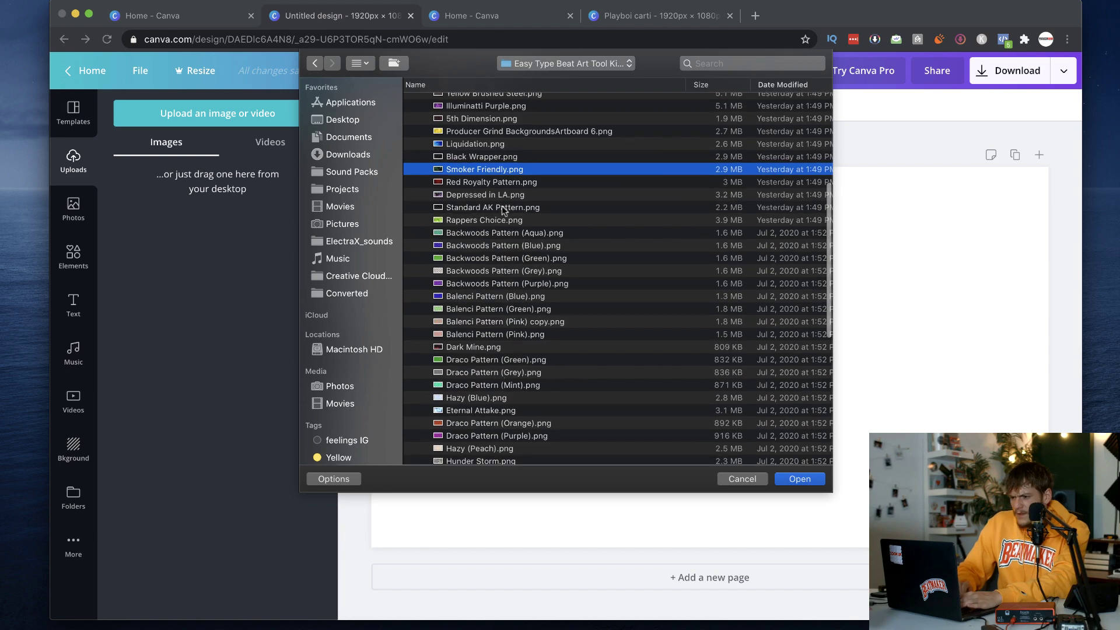
- Preview Depressed in LA.png at full size and upload it to the design's images
{"action": "left_click", "coordinate": [497, 198]}
{"action": "key", "text": "space"}
{"action": "key", "text": "space"}
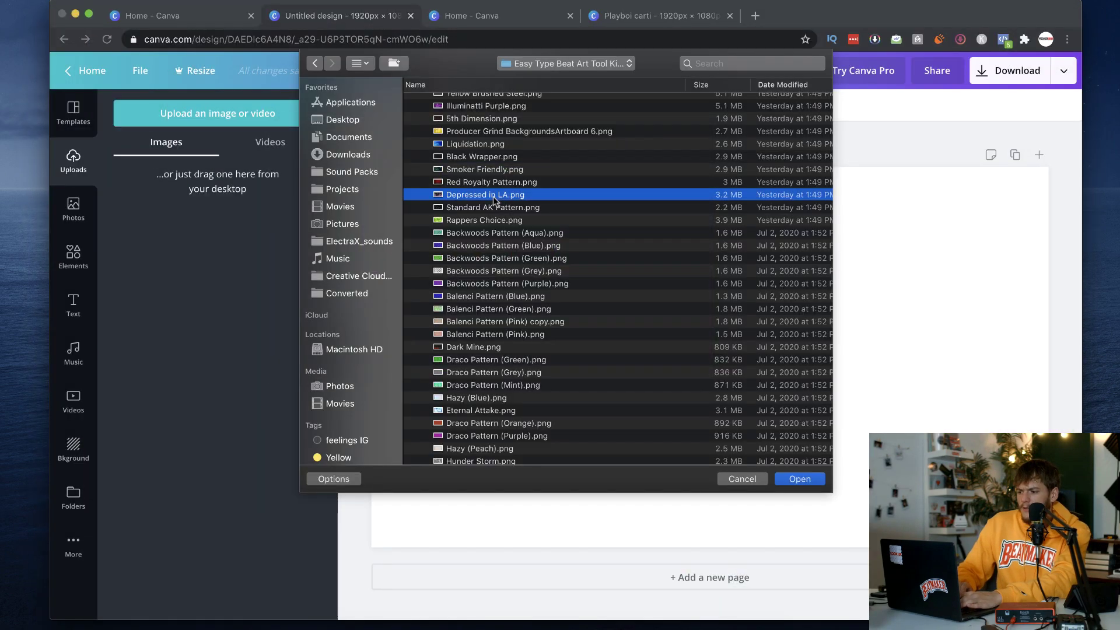
{"action": "key", "text": "space"}
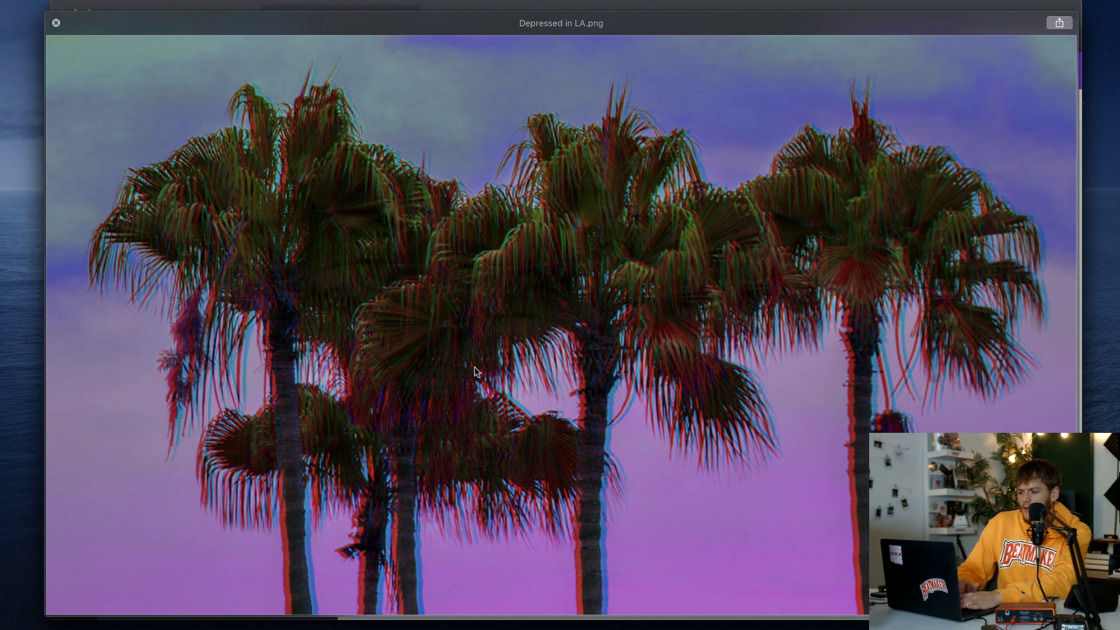
{"action": "key", "text": "space"}
{"action": "double_click", "coordinate": [489, 194]}
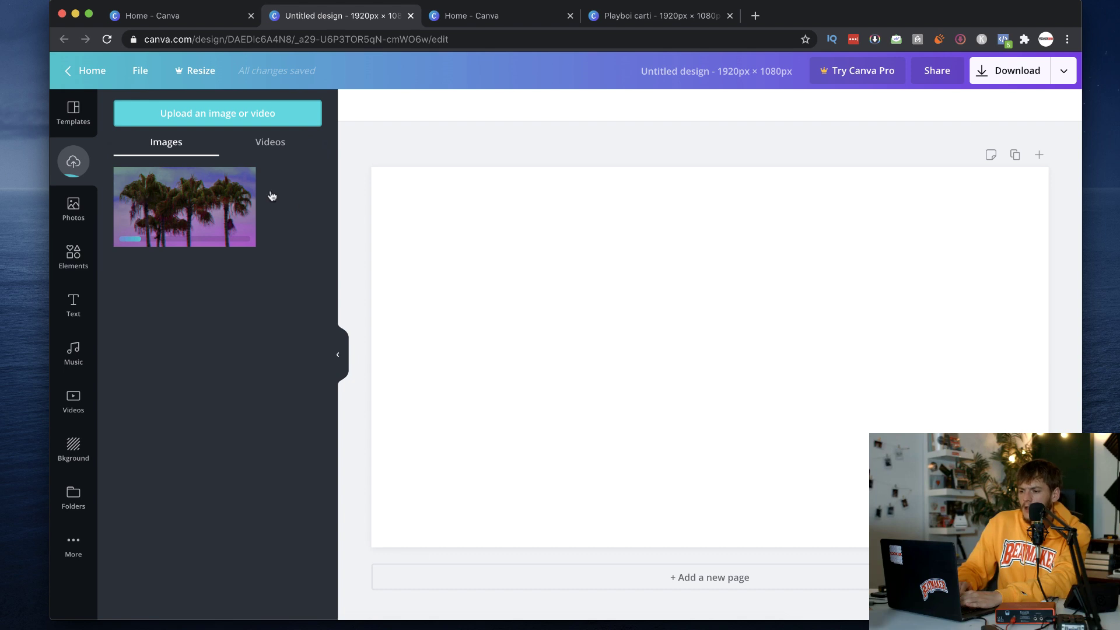
- Place the uploaded palm tree image on the page and enlarge it to cover the whole canvas
{"action": "left_click", "coordinate": [183, 206]}
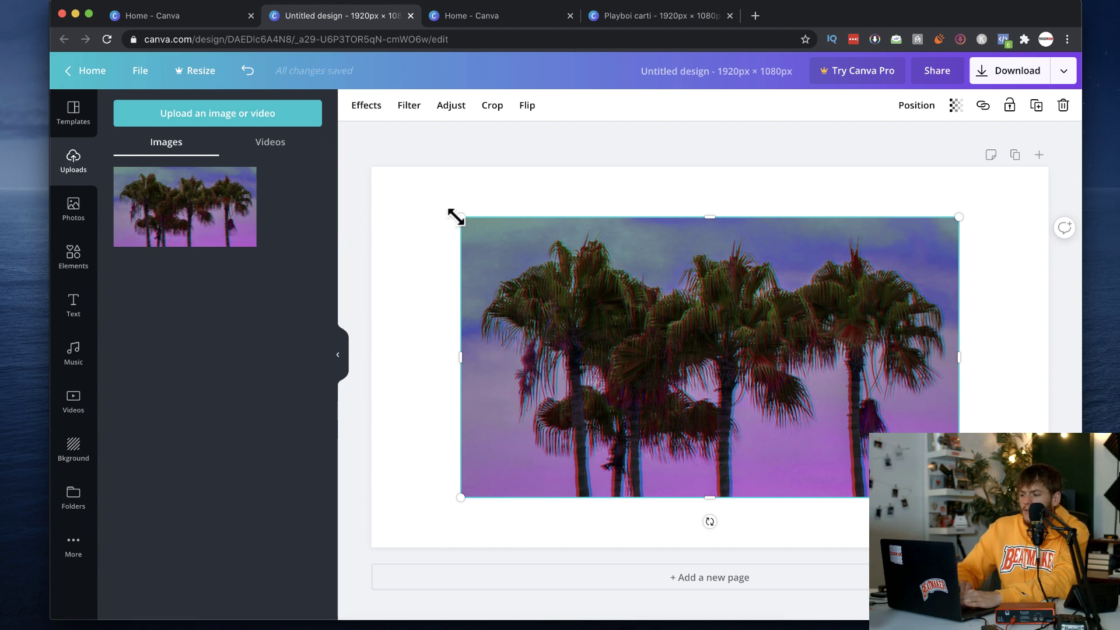
{"action": "left_click_drag", "start_coordinate": [460, 218], "coordinate": [371, 168]}
{"action": "left_click_drag", "start_coordinate": [958, 497], "coordinate": [1048, 547]}
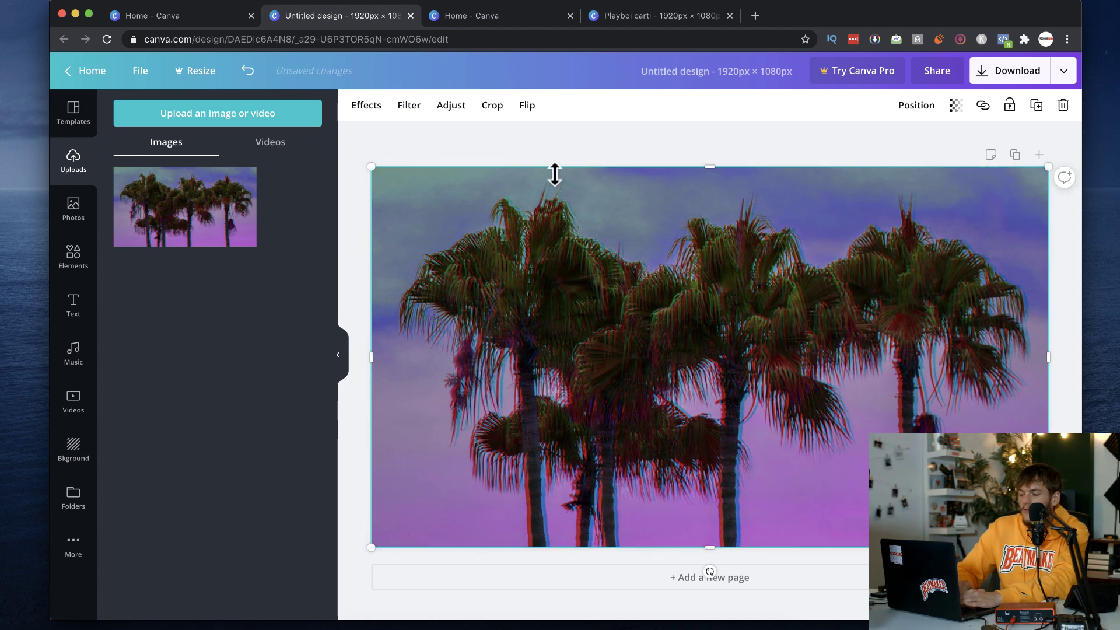
{"action": "left_click", "coordinate": [551, 149]}
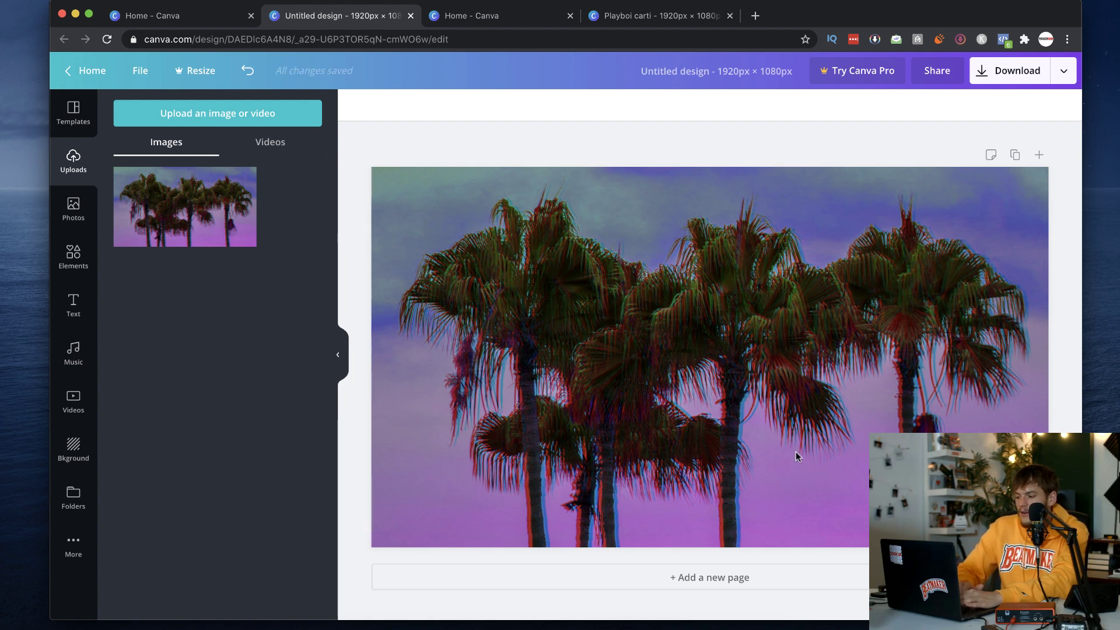
- Start another image upload, go back to the Easy Type Beat Art Tool Kit folder and collapse Backgrounds
{"action": "left_click", "coordinate": [173, 111]}
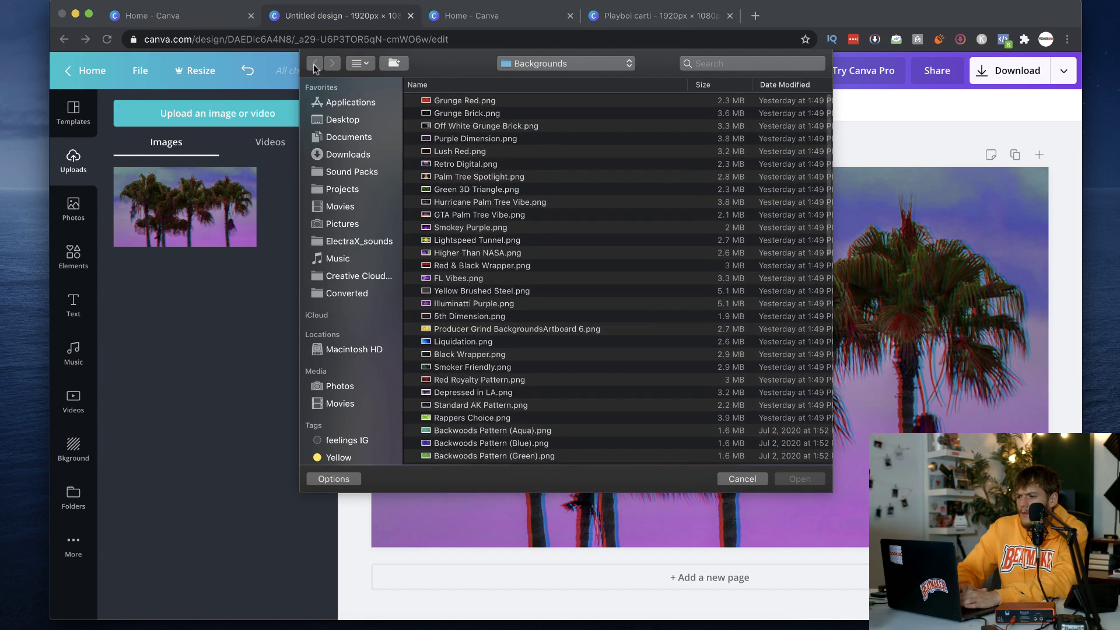
{"action": "left_click", "coordinate": [559, 65]}
{"action": "left_click", "coordinate": [572, 77]}
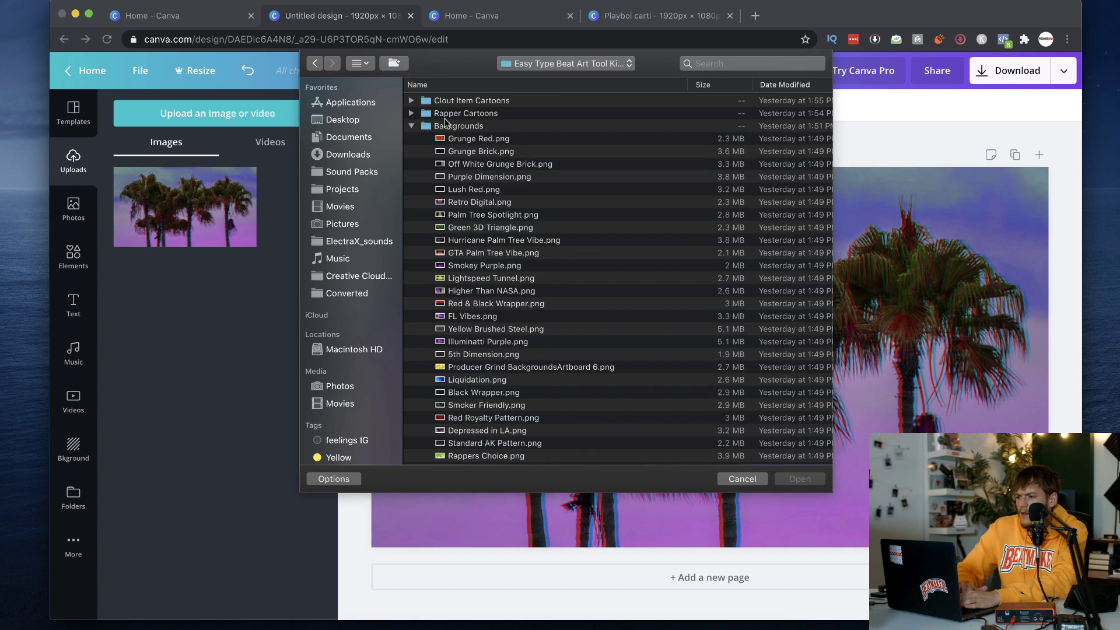
{"action": "left_click", "coordinate": [412, 126]}
{"action": "left_click", "coordinate": [412, 125]}
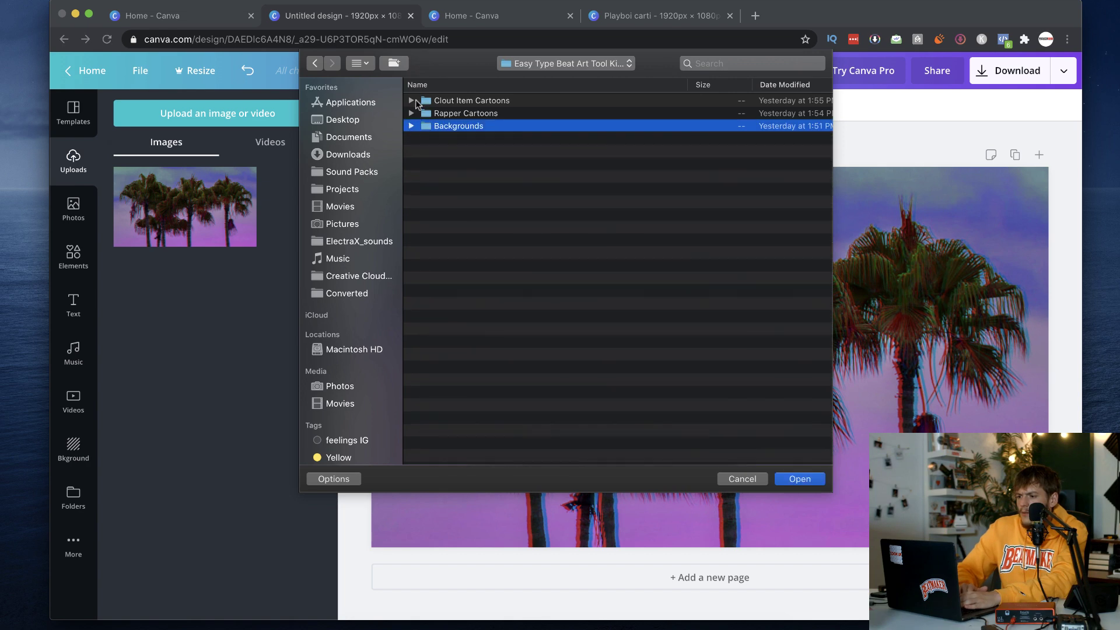
- Expand the Clout Item Cartoons folder and preview its images from Lighting a Wood Cartoon.png to Black Airforce Cartoon.png
{"action": "left_click", "coordinate": [412, 100]}
{"action": "left_click", "coordinate": [465, 113]}
{"action": "key", "text": "space"}
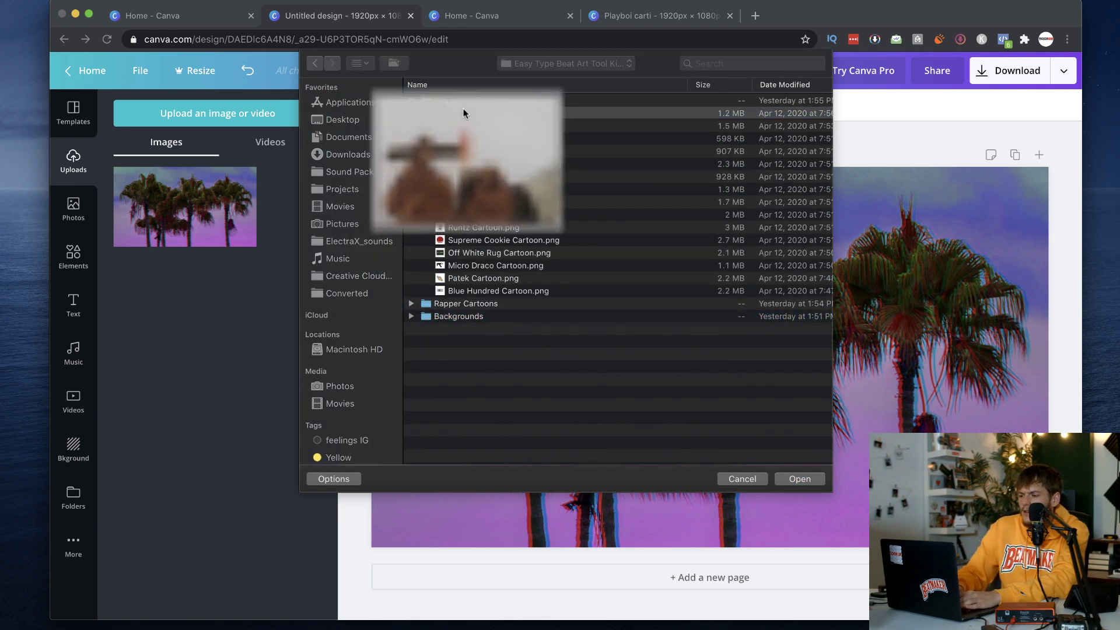
{"action": "key", "text": "Down"}
{"action": "key", "text": "Down"}
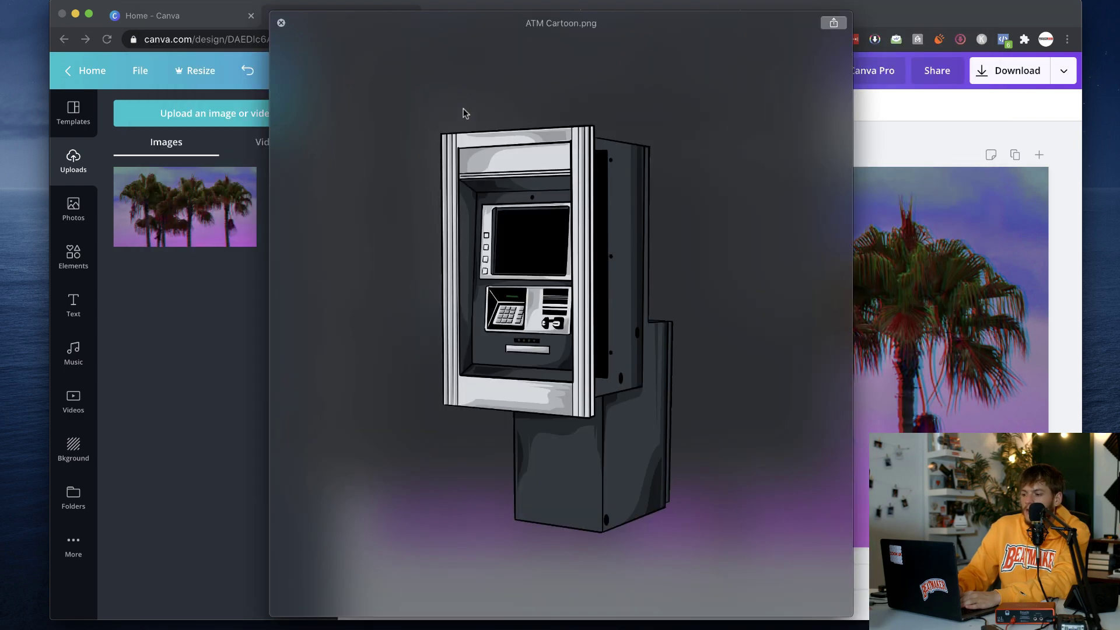
{"action": "key", "text": "Down"}
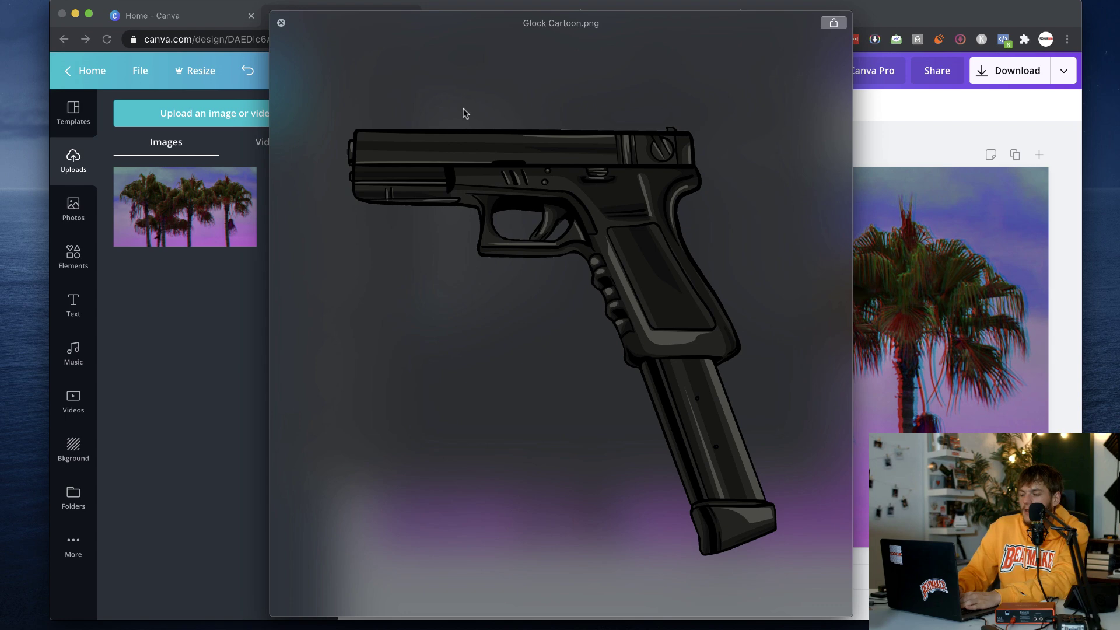
{"action": "key", "text": "Down"}
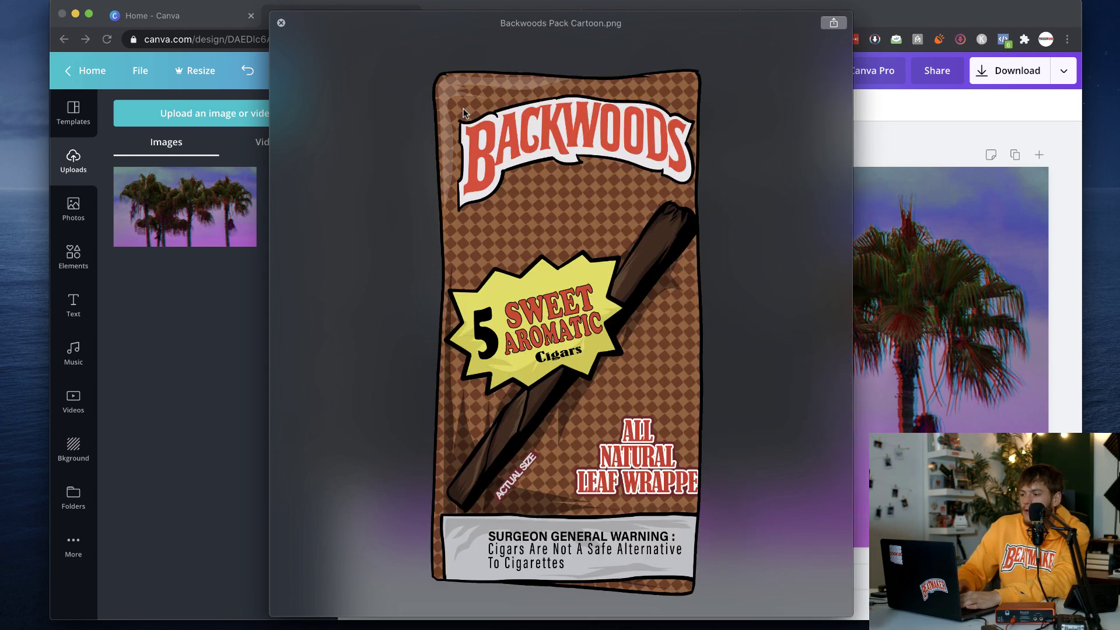
{"action": "key", "text": "Down"}
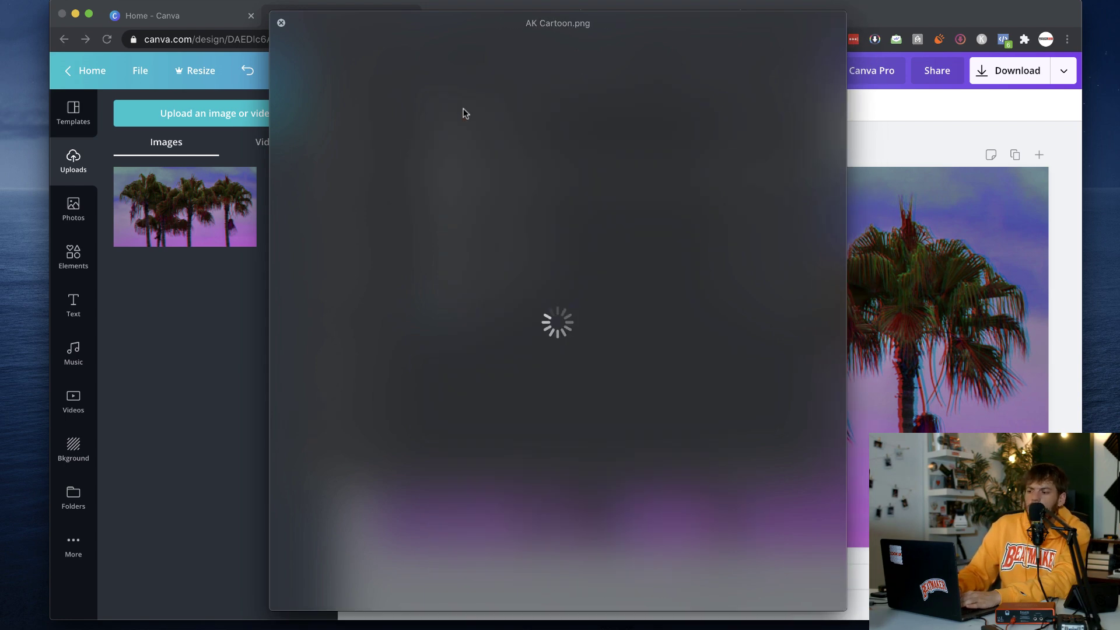
{"action": "key", "text": "Down"}
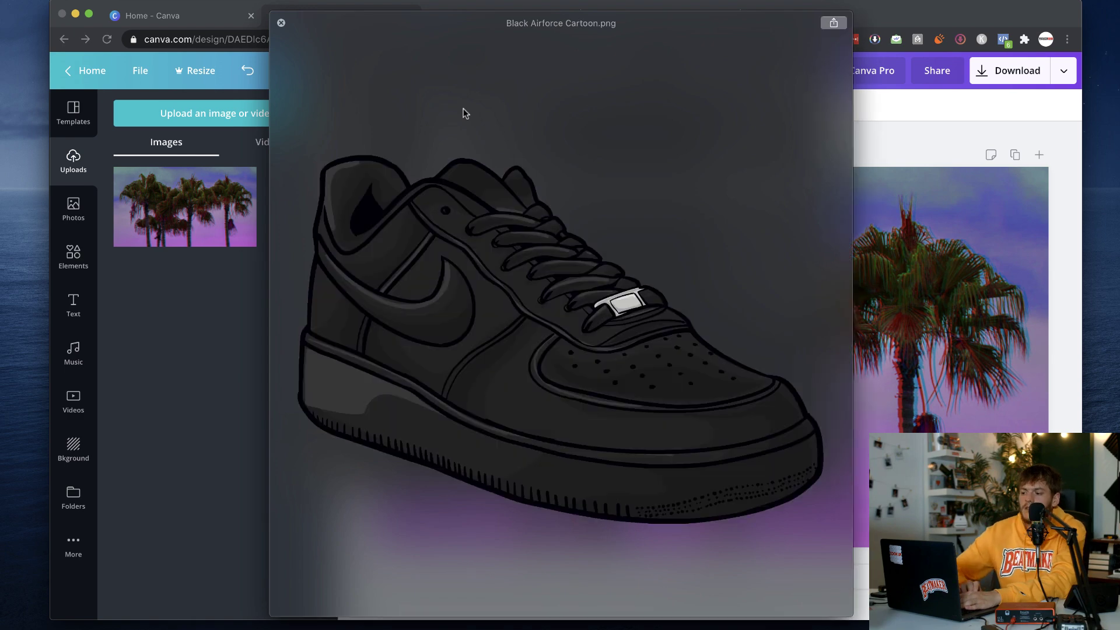
{"action": "key", "text": "space"}
{"action": "key", "text": "m"}
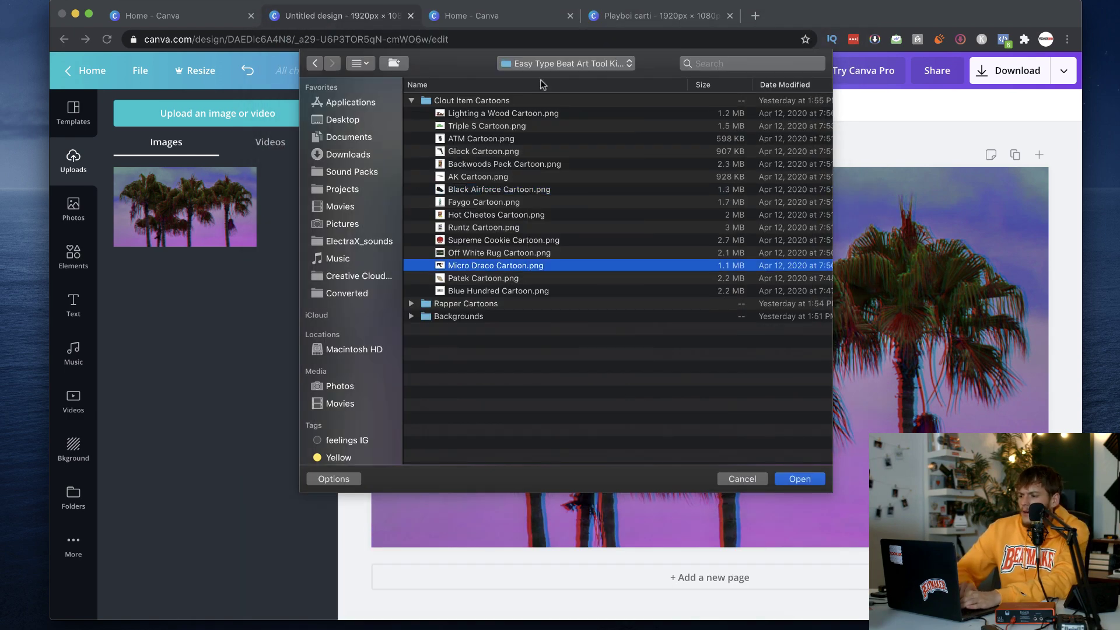
- Expand the Rapper Cartoons folder and preview several images, including NLE Choppa, G Herbo and Jack Harlow
{"action": "left_click", "coordinate": [412, 304]}
{"action": "scroll", "coordinate": [474, 360], "scroll_direction": "down", "scroll_amount": 5}
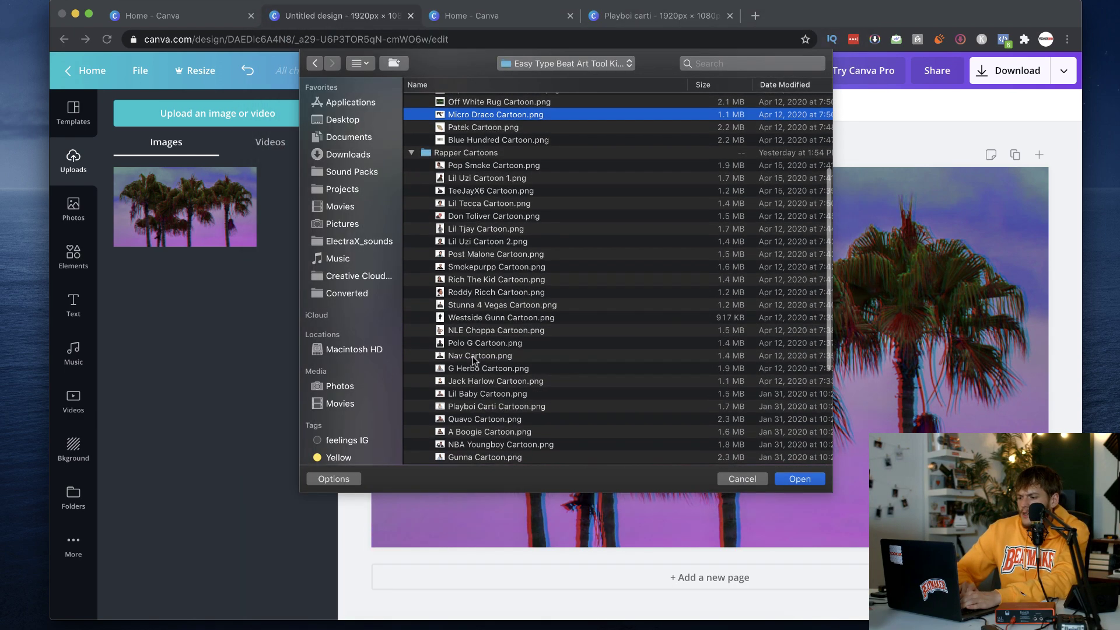
{"action": "scroll", "coordinate": [476, 302], "scroll_direction": "down", "scroll_amount": 3}
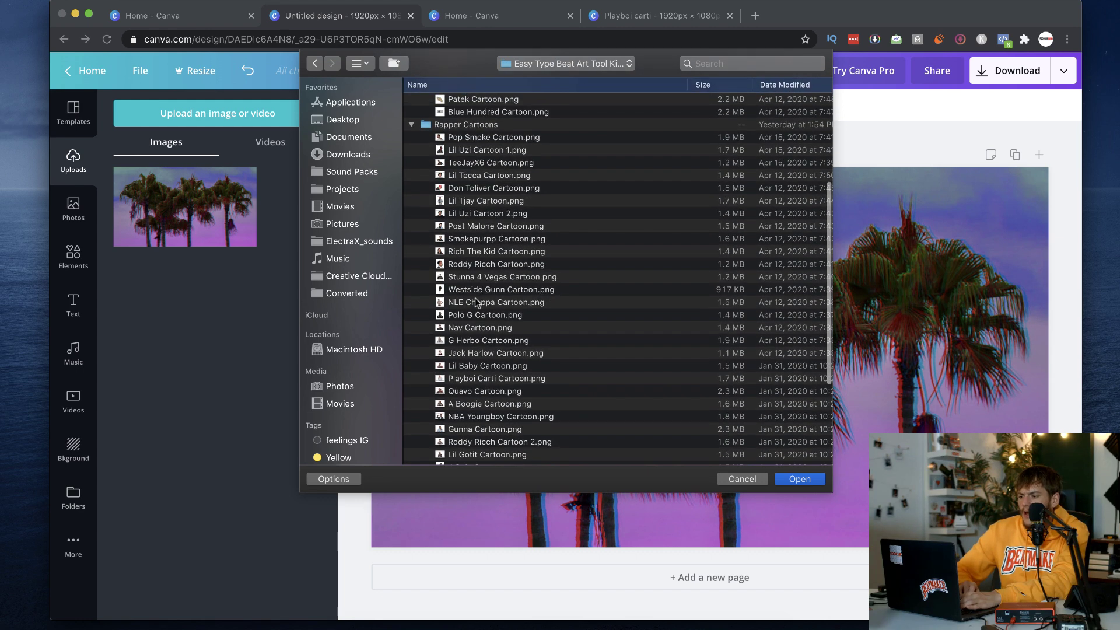
{"action": "left_click", "coordinate": [475, 302]}
{"action": "key", "text": "space"}
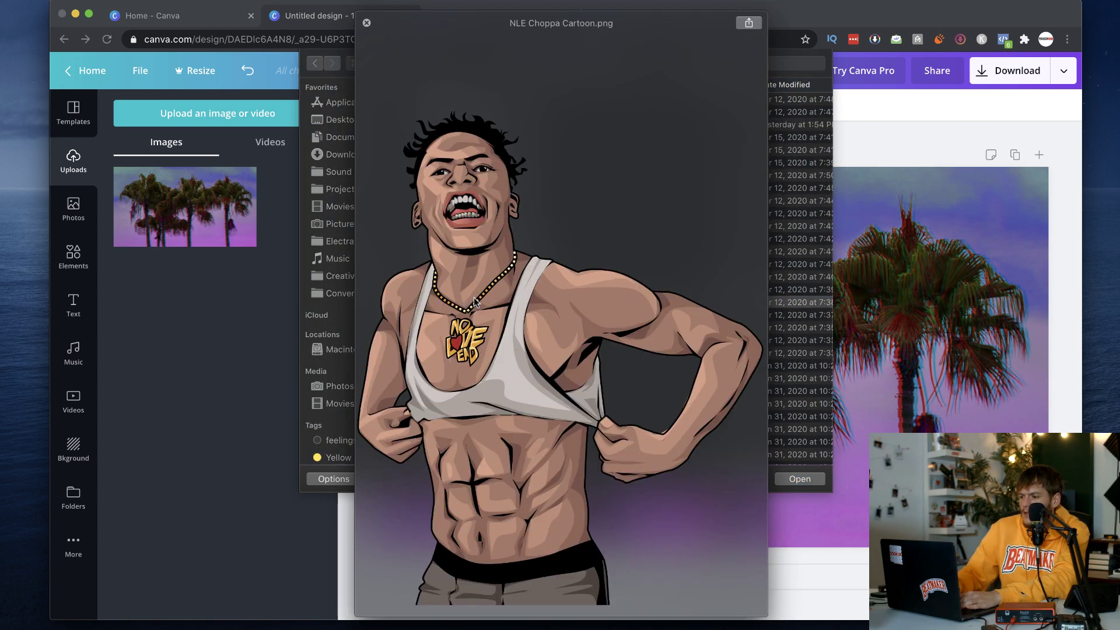
{"action": "key", "text": "Down"}
{"action": "key", "text": "Up"}
{"action": "key", "text": "Up"}
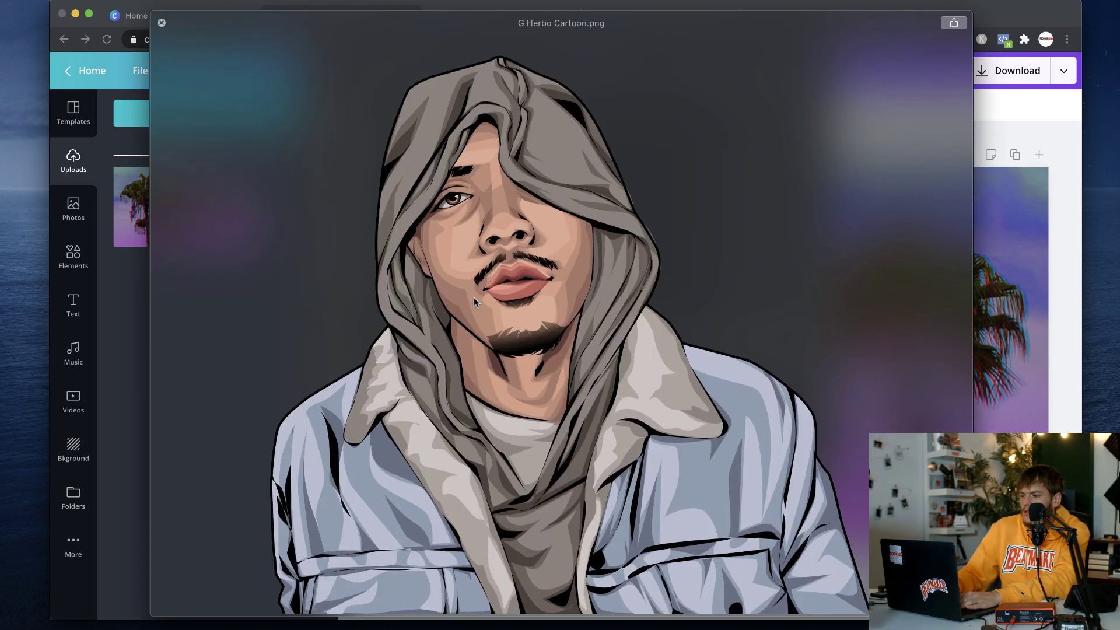
{"action": "key", "text": "Down"}
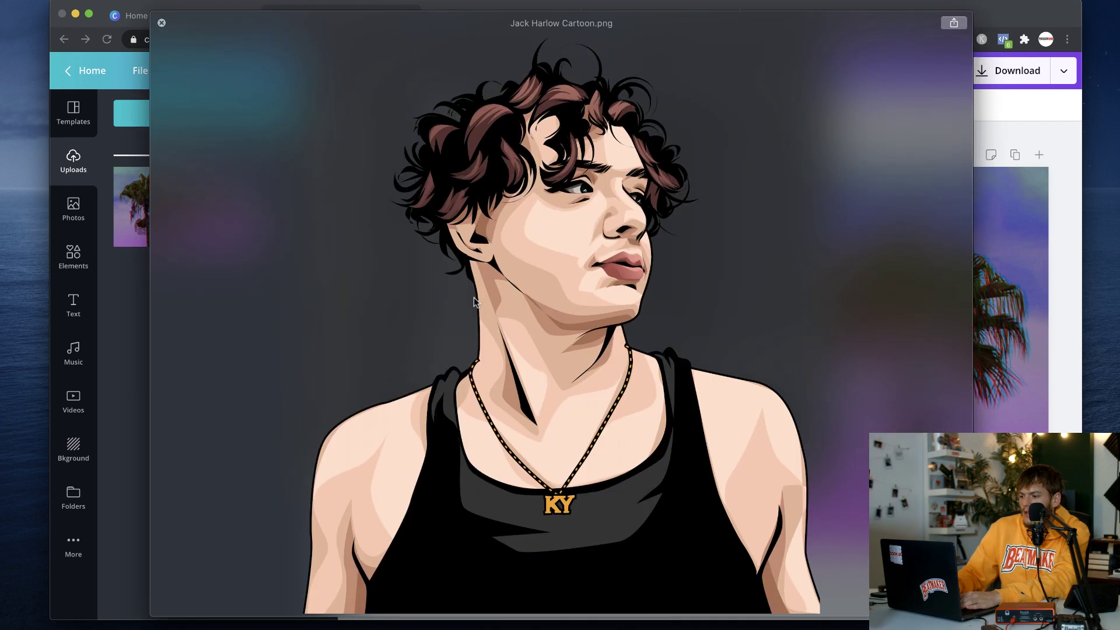
{"action": "key", "text": "Down"}
{"action": "key", "text": "space"}
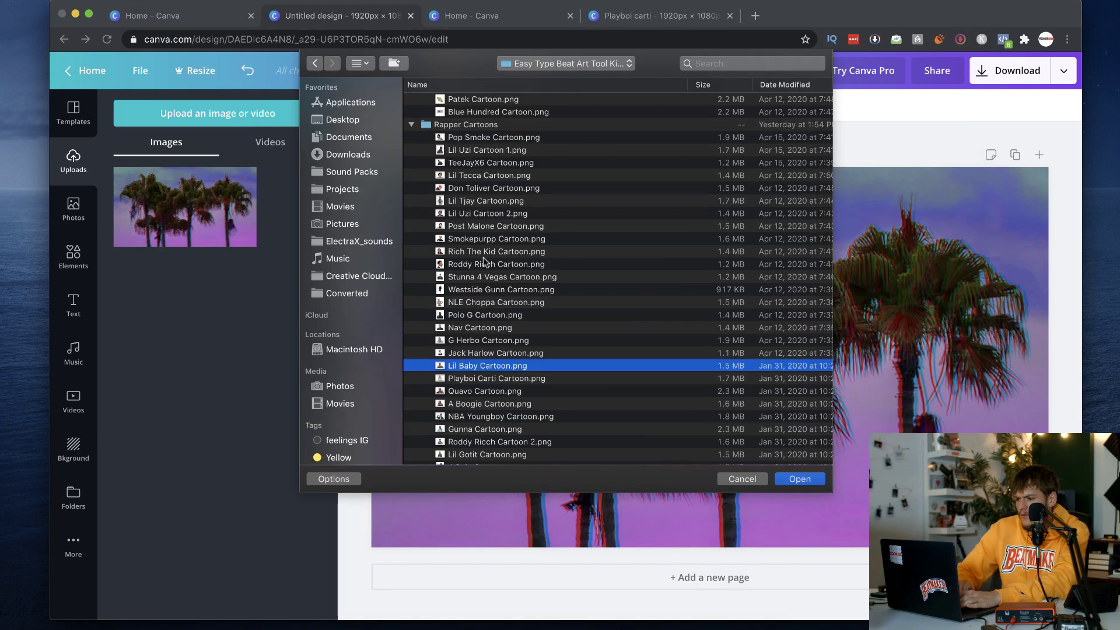
- Preview Playboi Carti Cartoon.png in the Rapper Cartoons folder and upload it
{"action": "scroll", "coordinate": [492, 352], "scroll_direction": "down", "scroll_amount": 1}
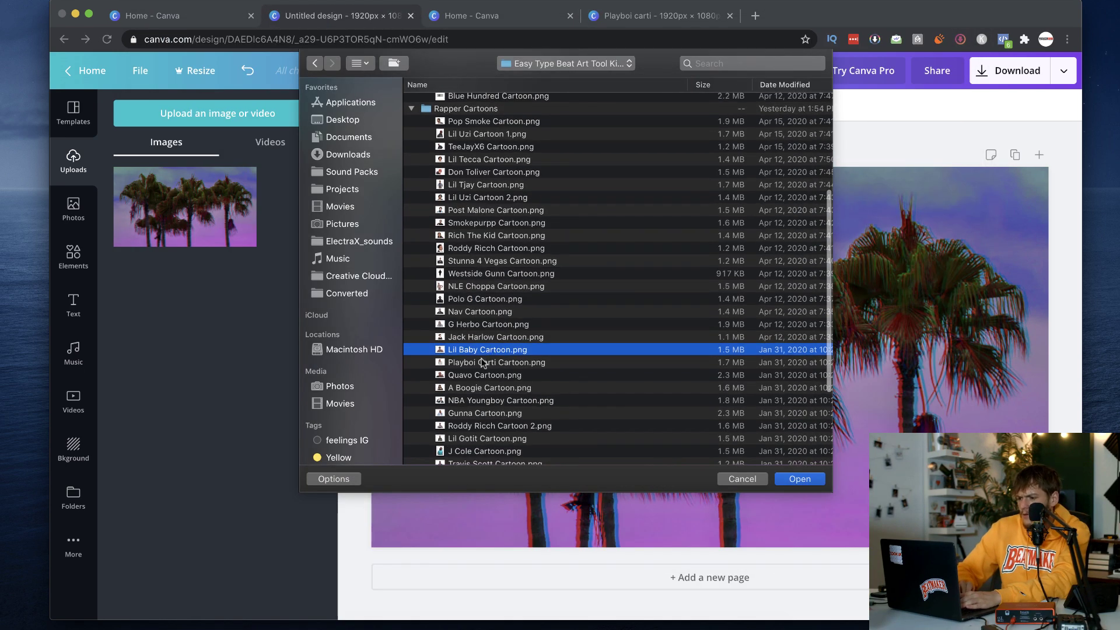
{"action": "left_click", "coordinate": [483, 363]}
{"action": "key", "text": "space"}
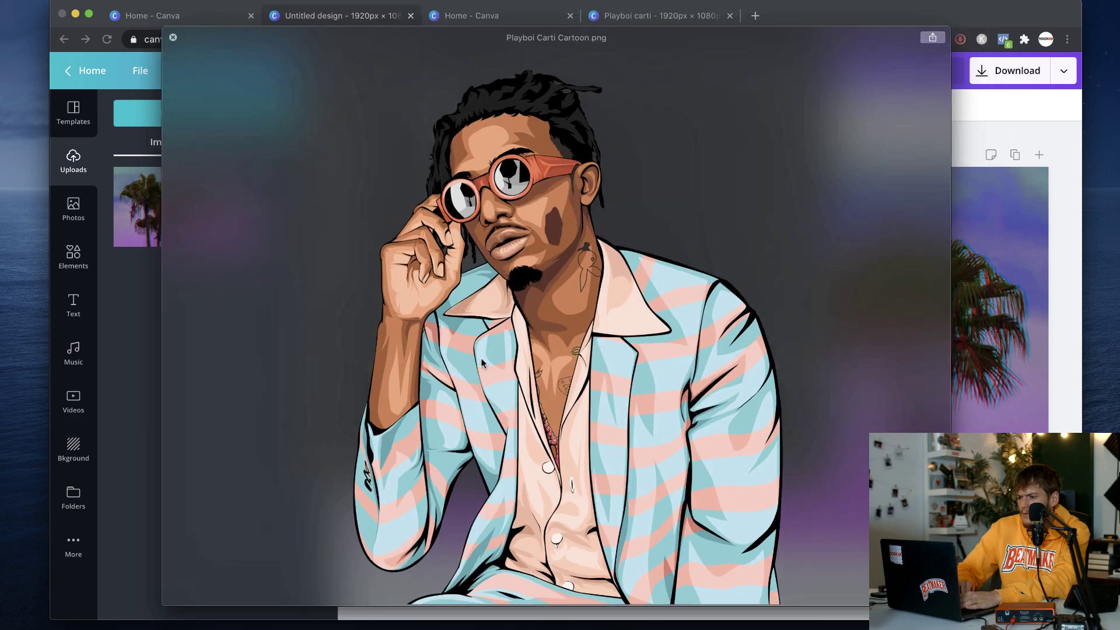
{"action": "key", "text": "space"}
{"action": "key", "text": "Return"}
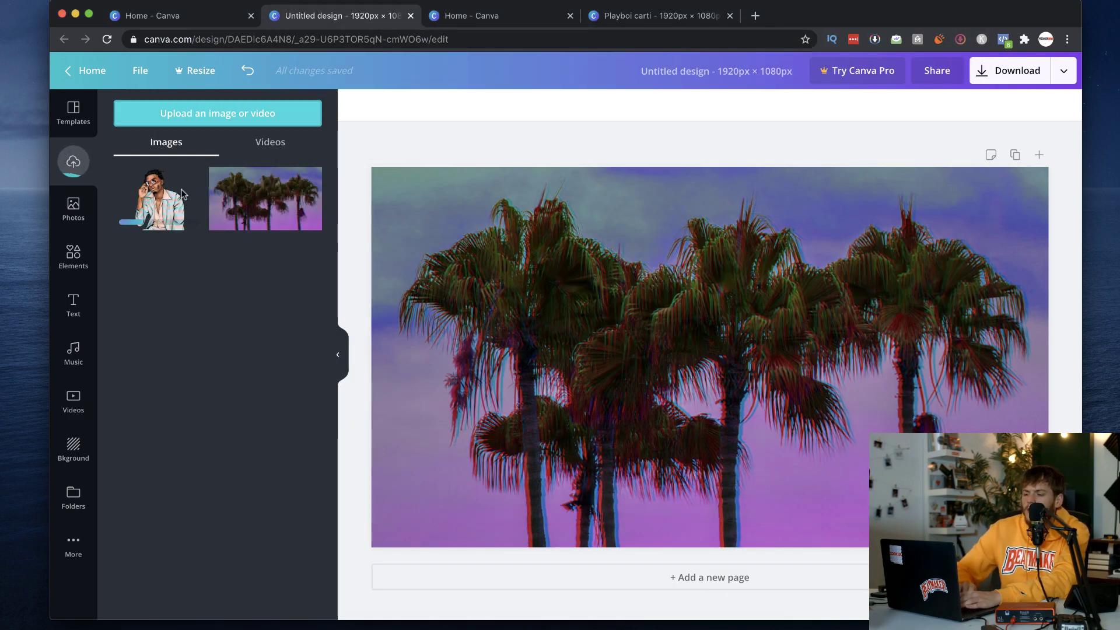
- Add the uploaded rapper cartoon to the page, enlarge it to about full page height and place it over the right half of the artwork
{"action": "left_click", "coordinate": [172, 203]}
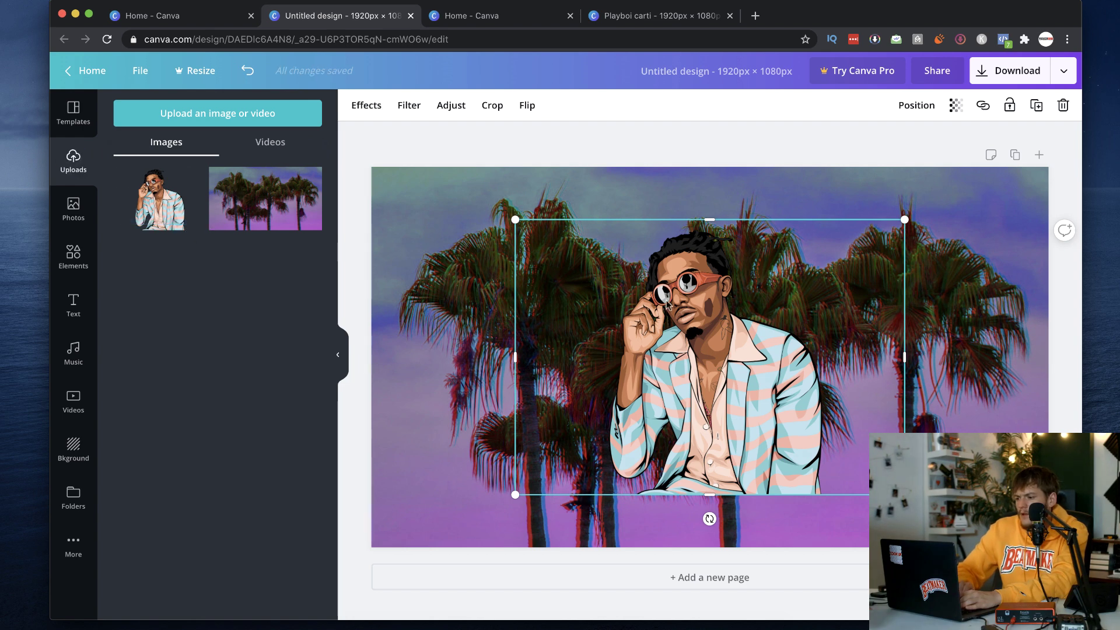
{"action": "left_click_drag", "start_coordinate": [717, 327], "coordinate": [866, 384]}
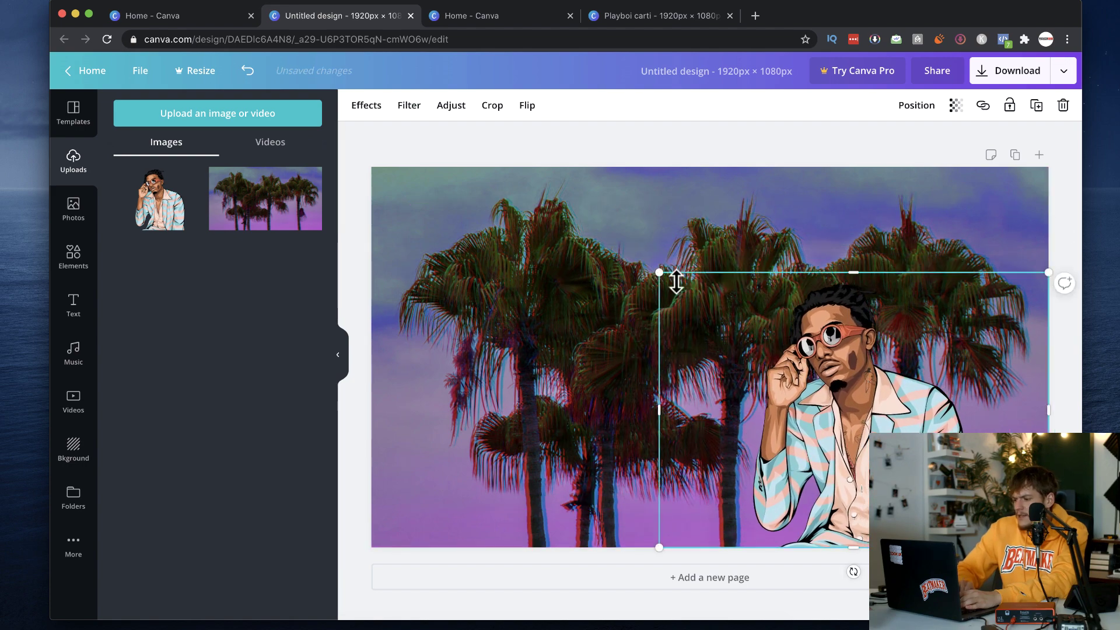
{"action": "left_click_drag", "start_coordinate": [660, 272], "coordinate": [492, 173]}
{"action": "left_click_drag", "start_coordinate": [835, 372], "coordinate": [925, 372]}
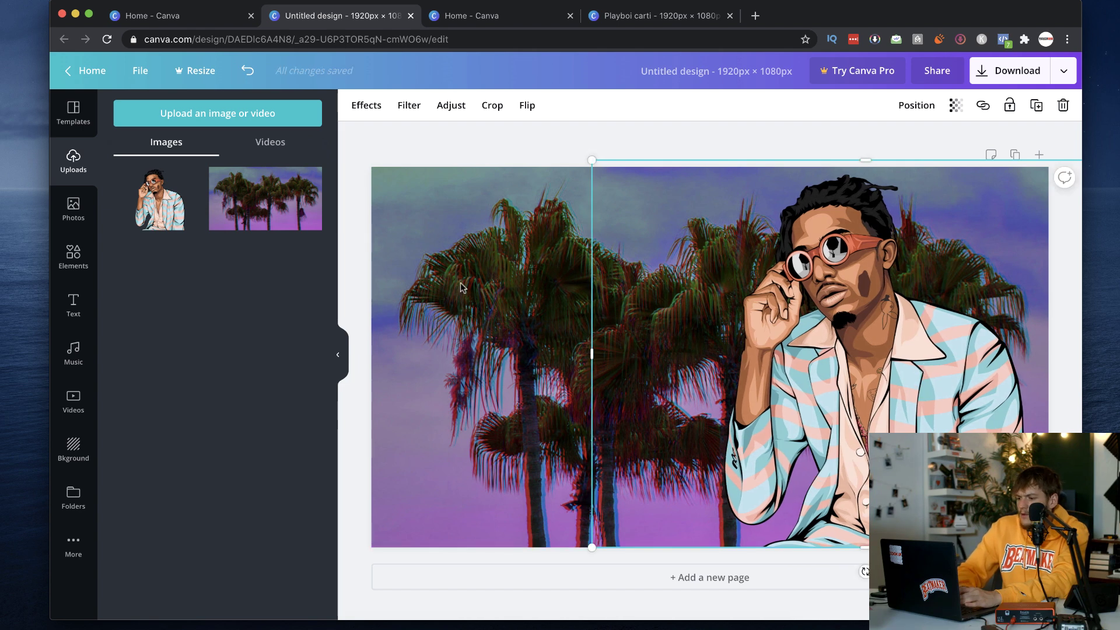
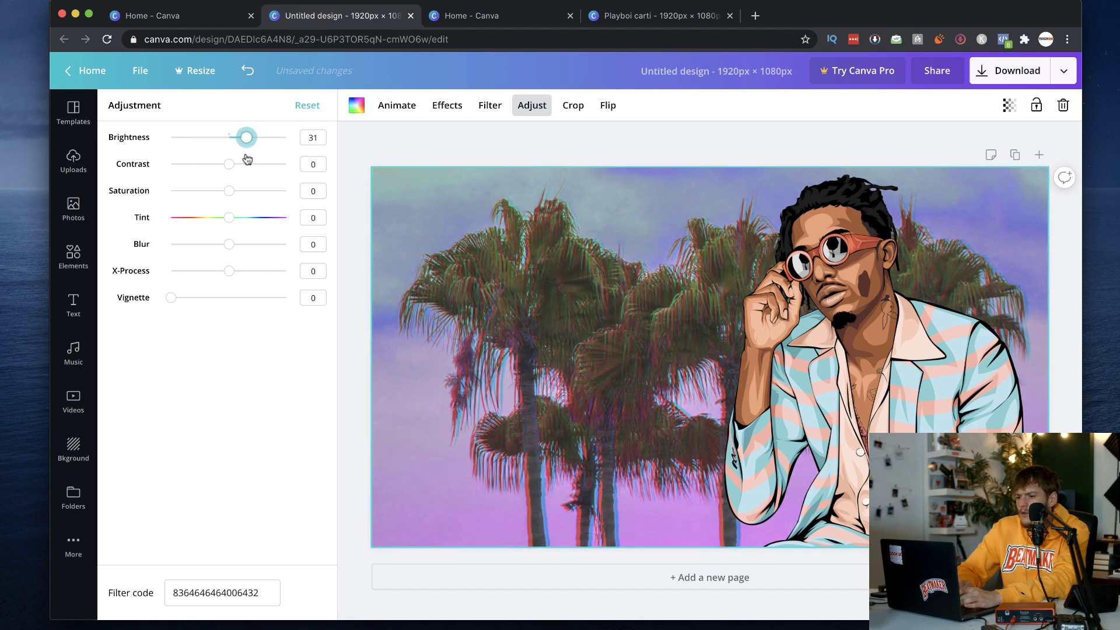
- Try out the palm tree background's image adjustments and settle on brightness 48 and saturation 0
{"action": "left_click_drag", "start_coordinate": [225, 195], "coordinate": [228, 275]}
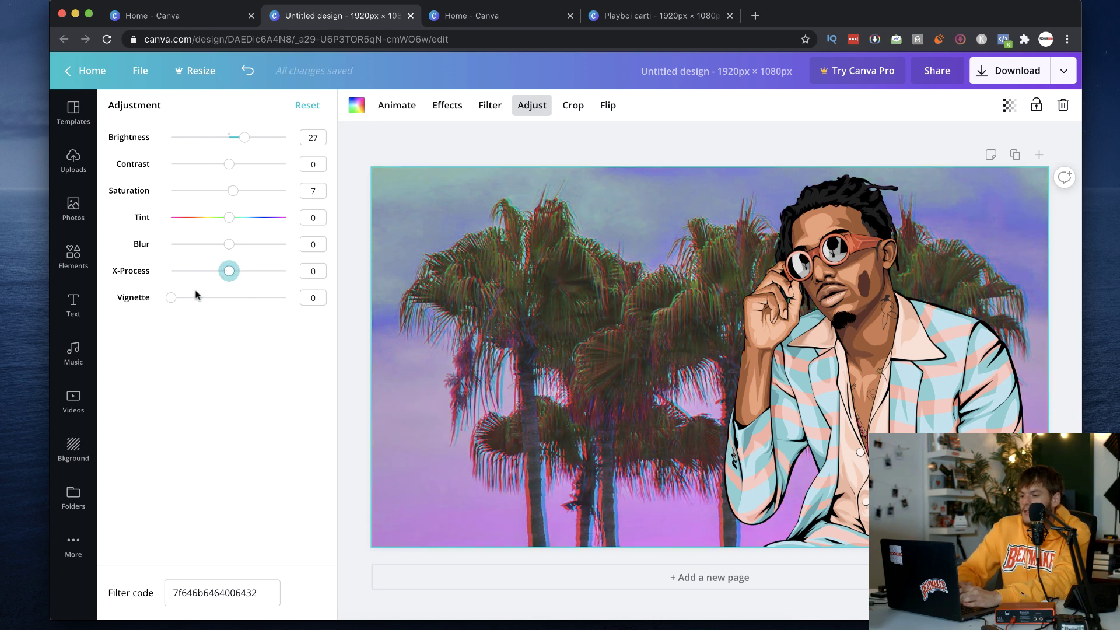
{"action": "left_click_drag", "start_coordinate": [175, 301], "coordinate": [23, 299]}
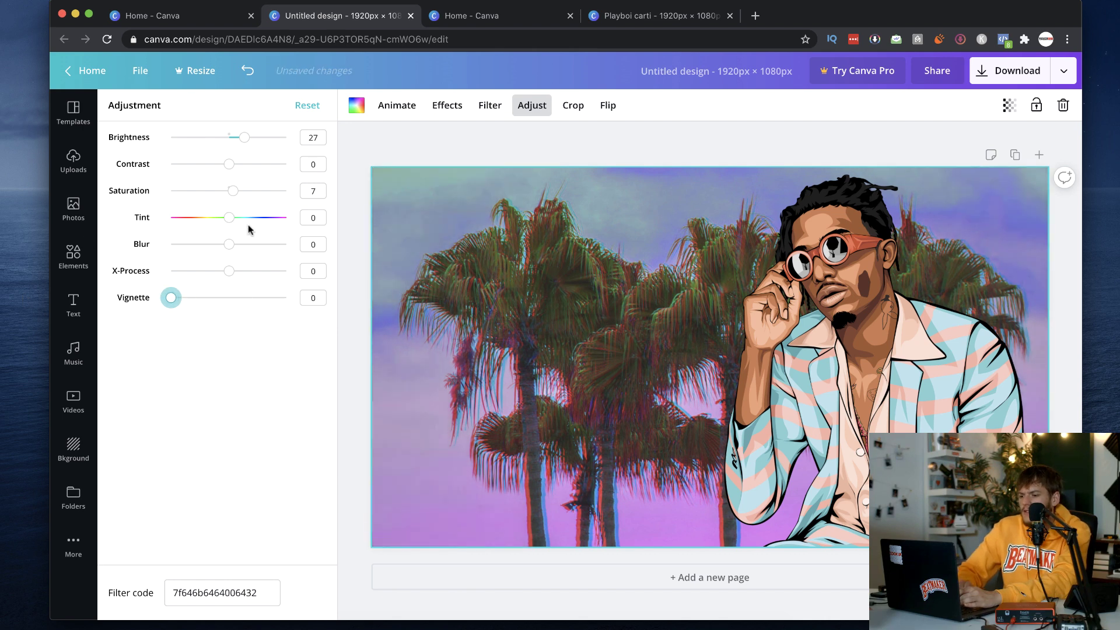
{"action": "mouse_move", "coordinate": [231, 249]}
{"action": "left_mouse_down"}
{"action": "mouse_move", "coordinate": [359, 258]}
{"action": "mouse_move", "coordinate": [283, 244]}
{"action": "mouse_move", "coordinate": [170, 245]}
{"action": "mouse_move", "coordinate": [234, 258]}
{"action": "left_mouse_up"}
{"action": "left_click_drag", "start_coordinate": [243, 144], "coordinate": [257, 142]}
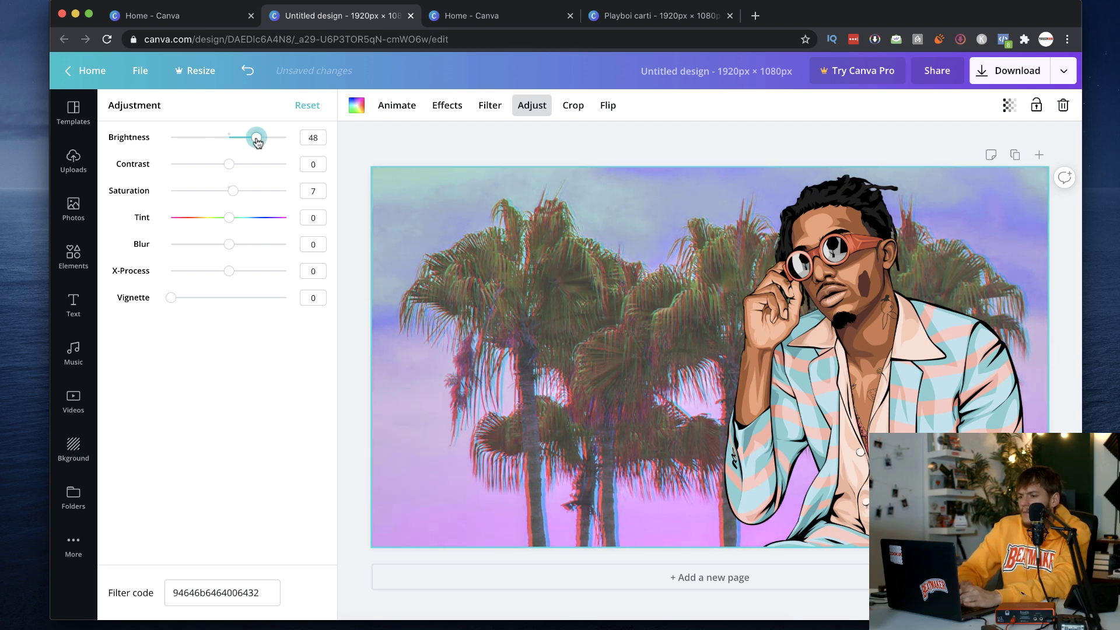
{"action": "left_click", "coordinate": [316, 190]}
{"action": "key", "text": "Return"}
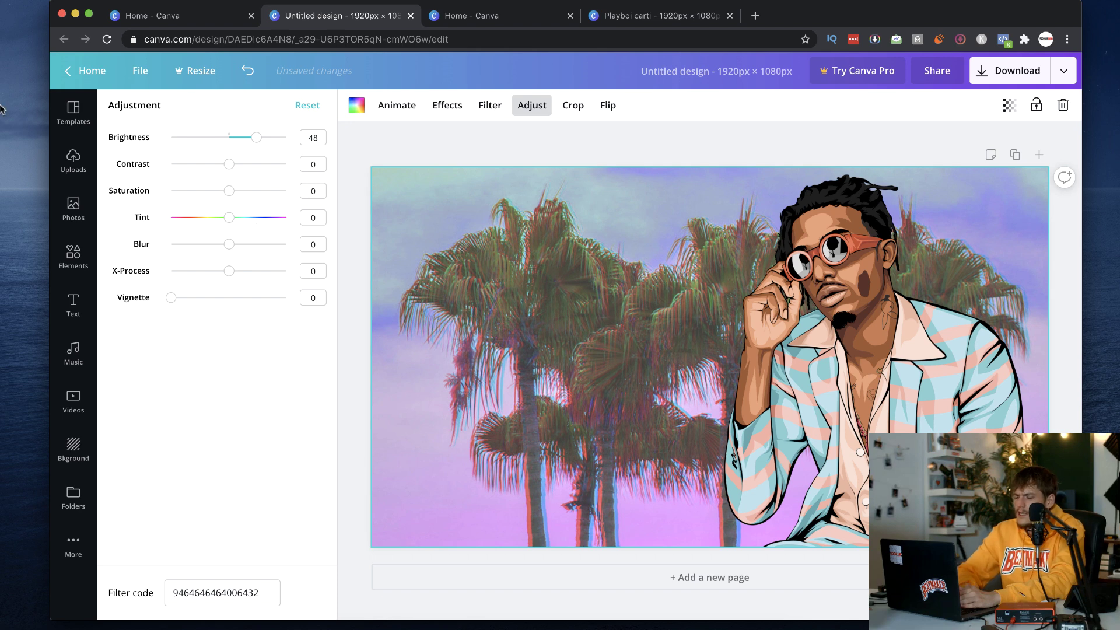
- Browse the font combinations, add the pink "player one" text and place it over the palm trees beside the cartoon
{"action": "left_click", "coordinate": [73, 303]}
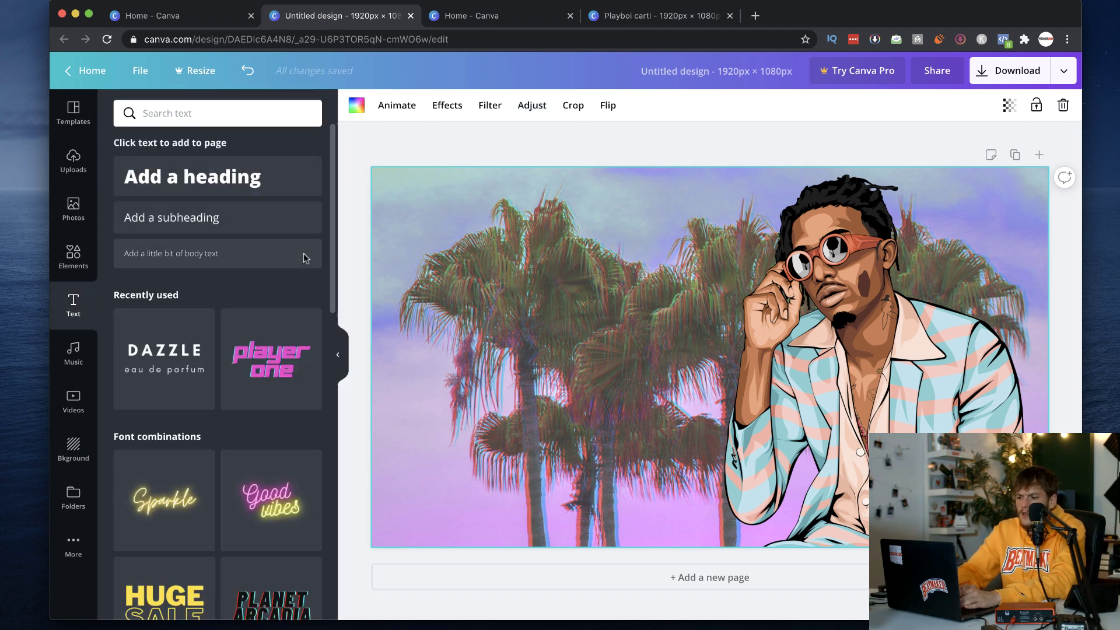
{"action": "scroll", "coordinate": [299, 439], "scroll_direction": "down", "scroll_amount": 1}
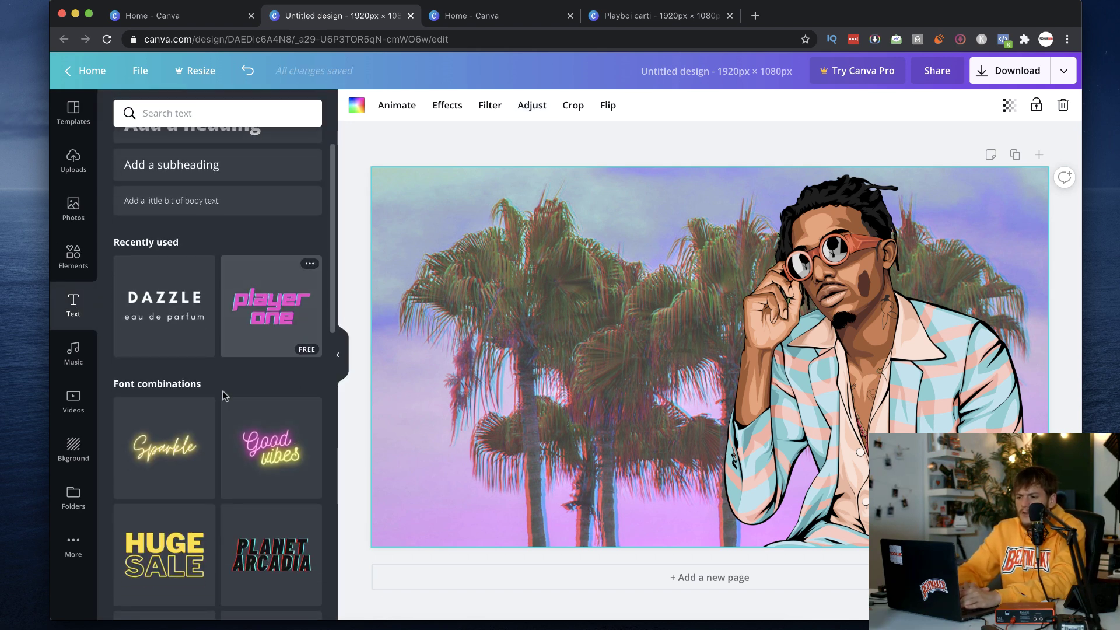
{"action": "scroll", "coordinate": [225, 395], "scroll_direction": "down", "scroll_amount": 4}
{"action": "scroll", "coordinate": [225, 396], "scroll_direction": "down", "scroll_amount": 9}
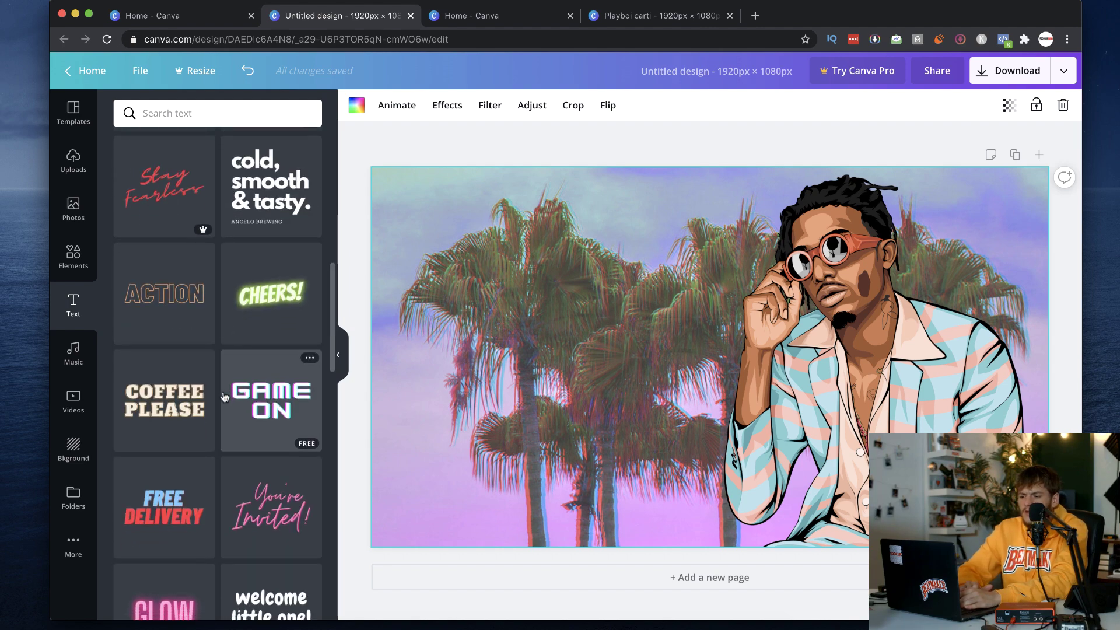
{"action": "scroll", "coordinate": [224, 396], "scroll_direction": "down", "scroll_amount": 5}
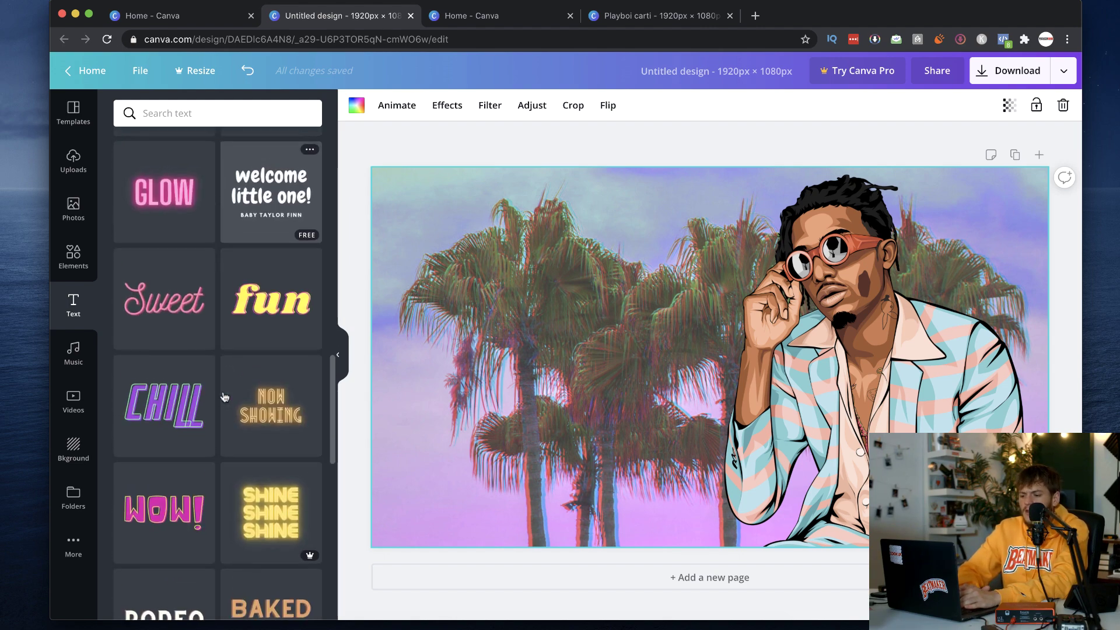
{"action": "scroll", "coordinate": [225, 397], "scroll_direction": "up", "scroll_amount": 13}
{"action": "scroll", "coordinate": [225, 396], "scroll_direction": "up", "scroll_amount": 5}
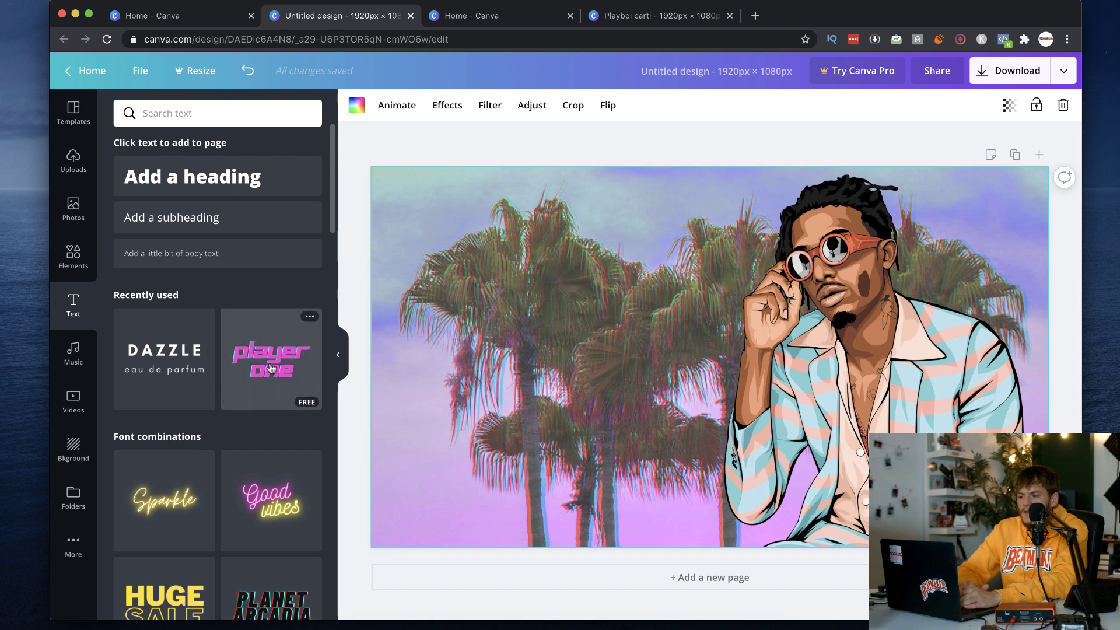
{"action": "left_click", "coordinate": [264, 365]}
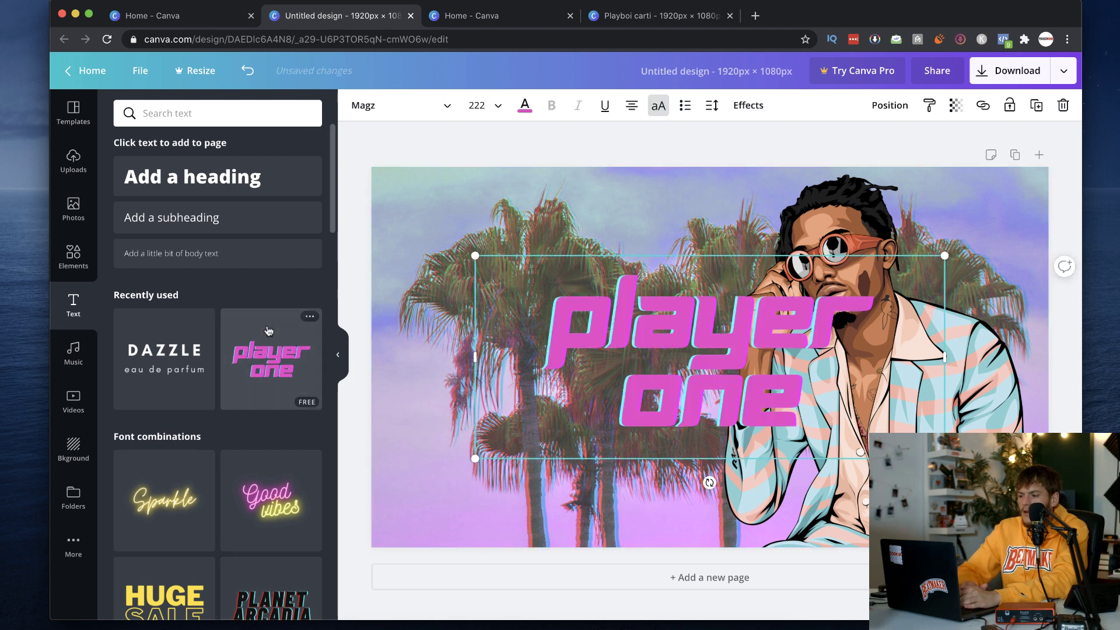
{"action": "left_click_drag", "start_coordinate": [572, 336], "coordinate": [441, 306]}
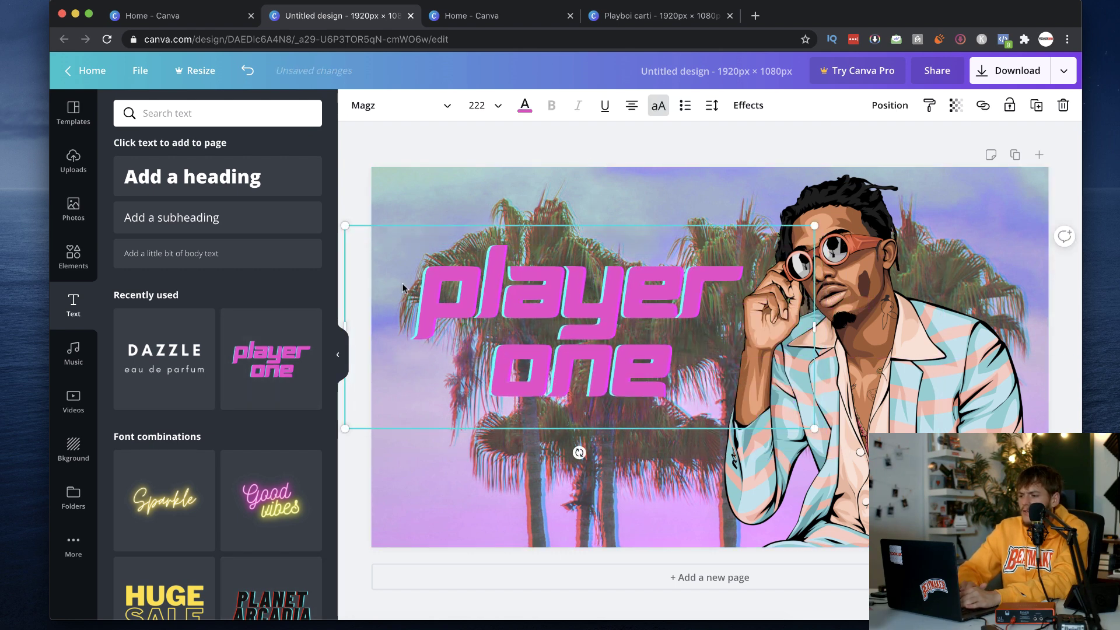
- Replace the words "player one" with "playboi" on the first line and "carti" on the second
{"action": "double_click", "coordinate": [405, 284]}
{"action": "type", "text": "pla"}
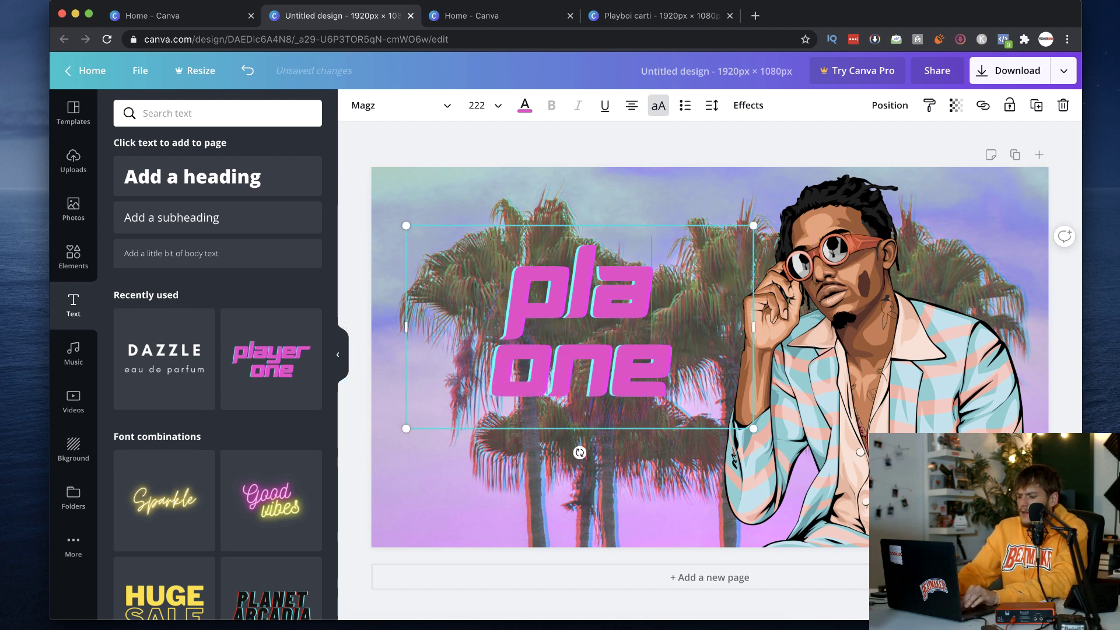
{"action": "type", "text": "yboi"}
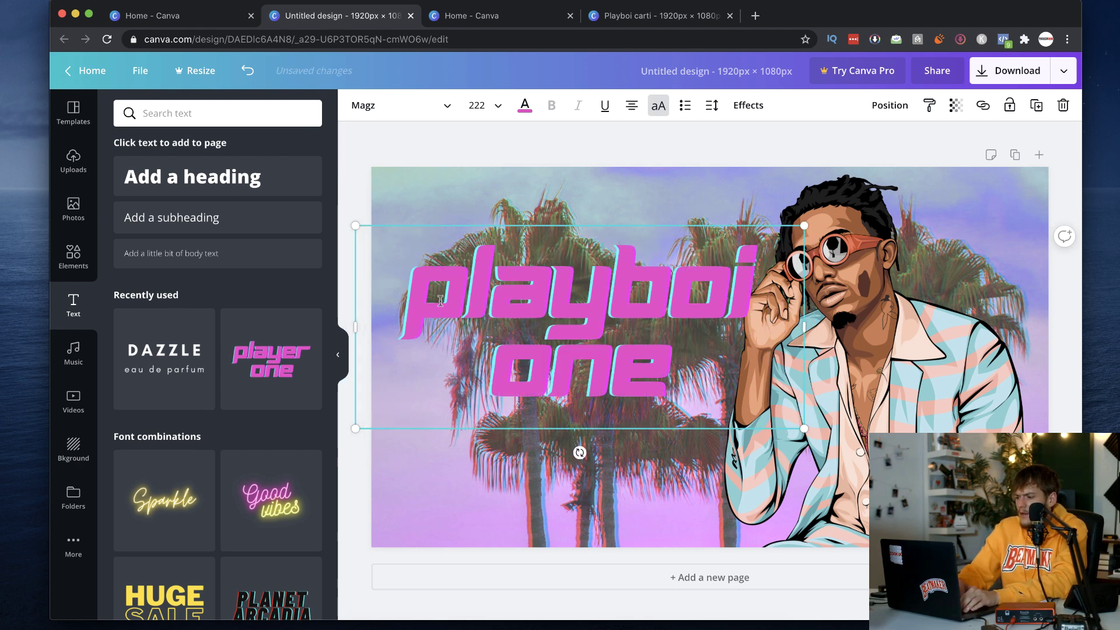
{"action": "double_click", "coordinate": [674, 367]}
{"action": "type", "text": "crti"}
{"action": "key", "text": "BackSpace"}
{"action": "key", "text": "BackSpace"}
{"action": "key", "text": "BackSpace"}
{"action": "type", "text": "at"}
{"action": "key", "text": "BackSpace"}
{"action": "type", "text": "rti"}
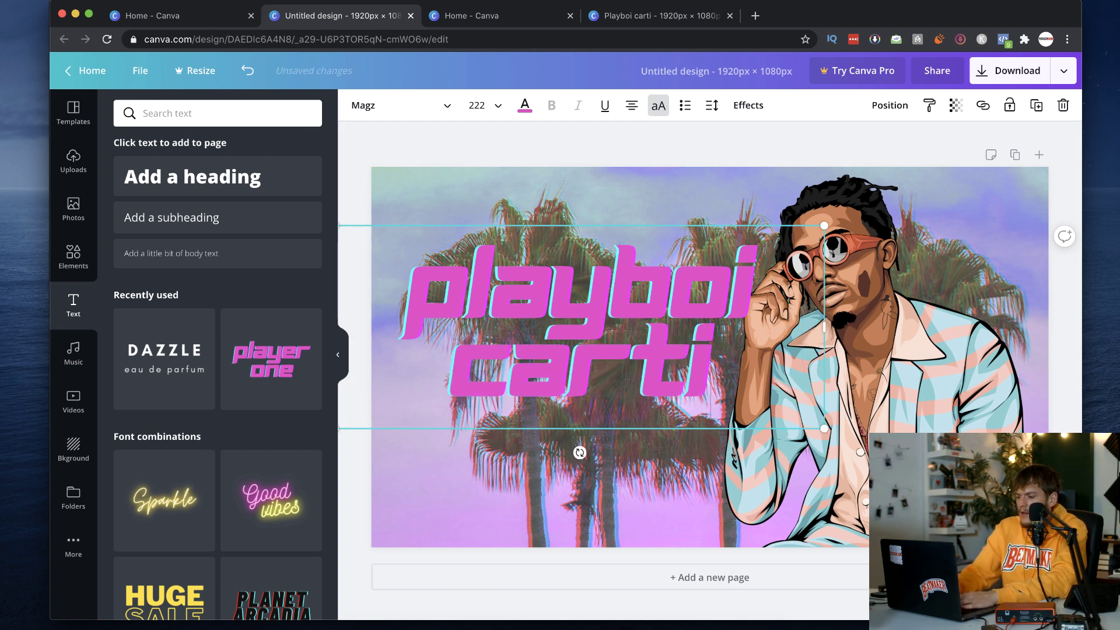
- Shrink the title text to font size 183, tilt it upward to the right and position it beside the cartoon
{"action": "left_click_drag", "start_coordinate": [823, 226], "coordinate": [735, 250]}
{"action": "left_click_drag", "start_coordinate": [533, 453], "coordinate": [550, 459]}
{"action": "left_click_drag", "start_coordinate": [550, 353], "coordinate": [564, 315]}
{"action": "left_click", "coordinate": [649, 239]}
{"action": "left_click", "coordinate": [653, 247]}
{"action": "left_click_drag", "start_coordinate": [547, 360], "coordinate": [562, 322]}
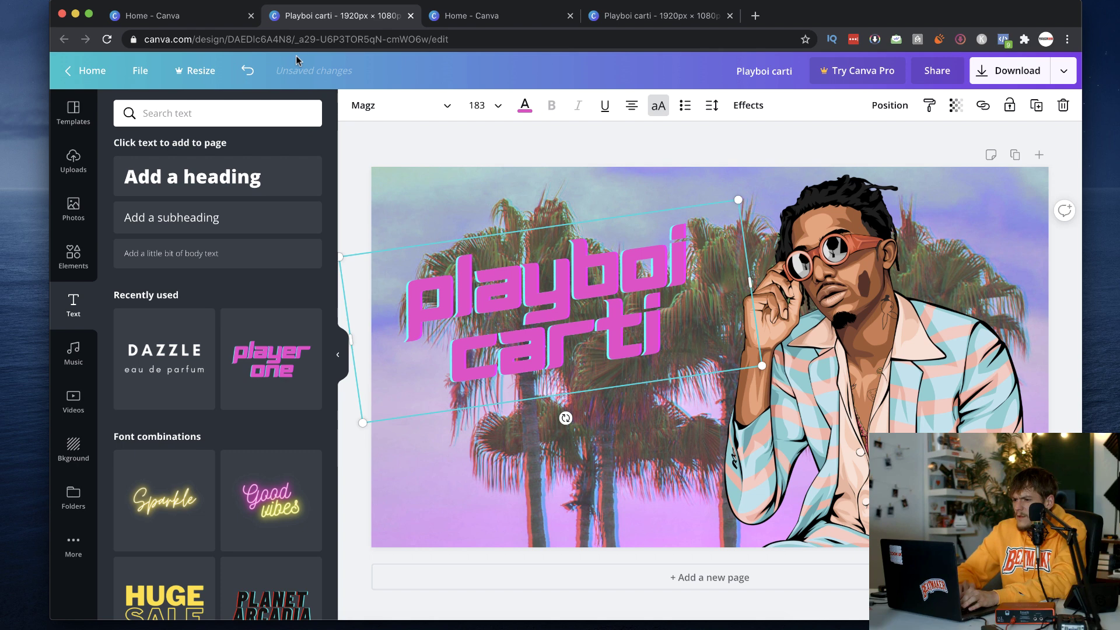
- Try light blue, peach and brown from the cartoon's photo colours on the title text and settle on the near-black
{"action": "left_click", "coordinate": [524, 106]}
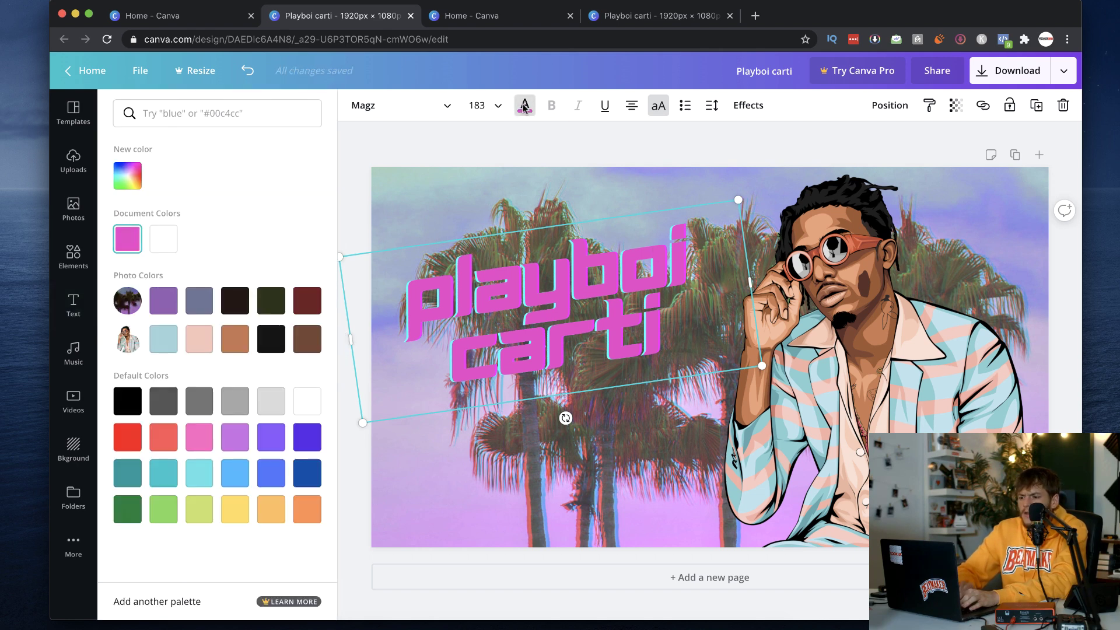
{"action": "left_click", "coordinate": [156, 350]}
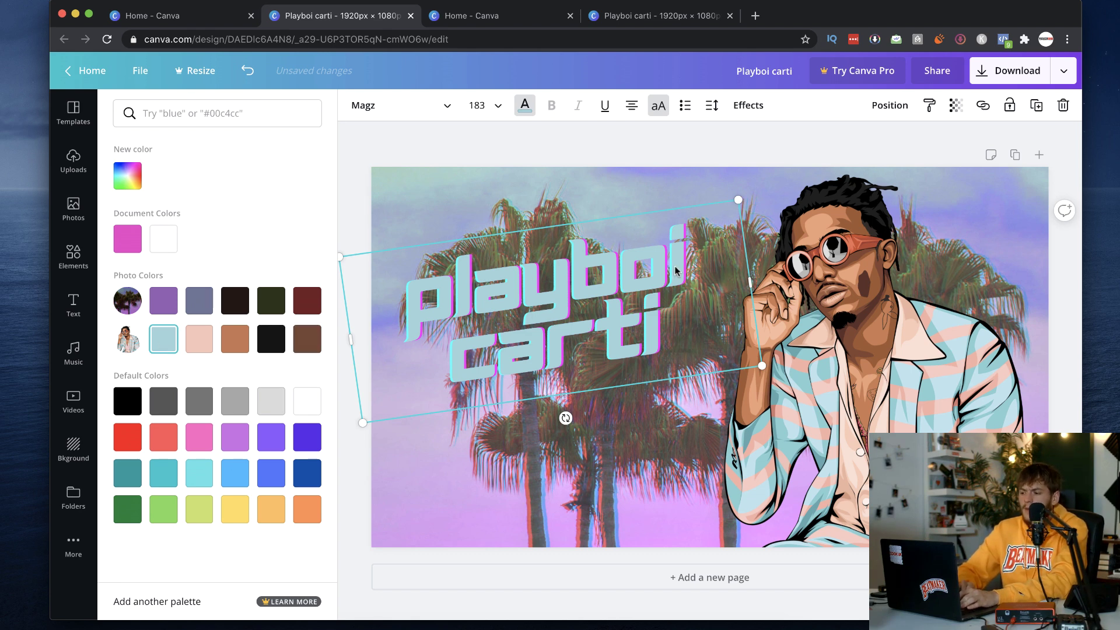
{"action": "left_click", "coordinate": [204, 341]}
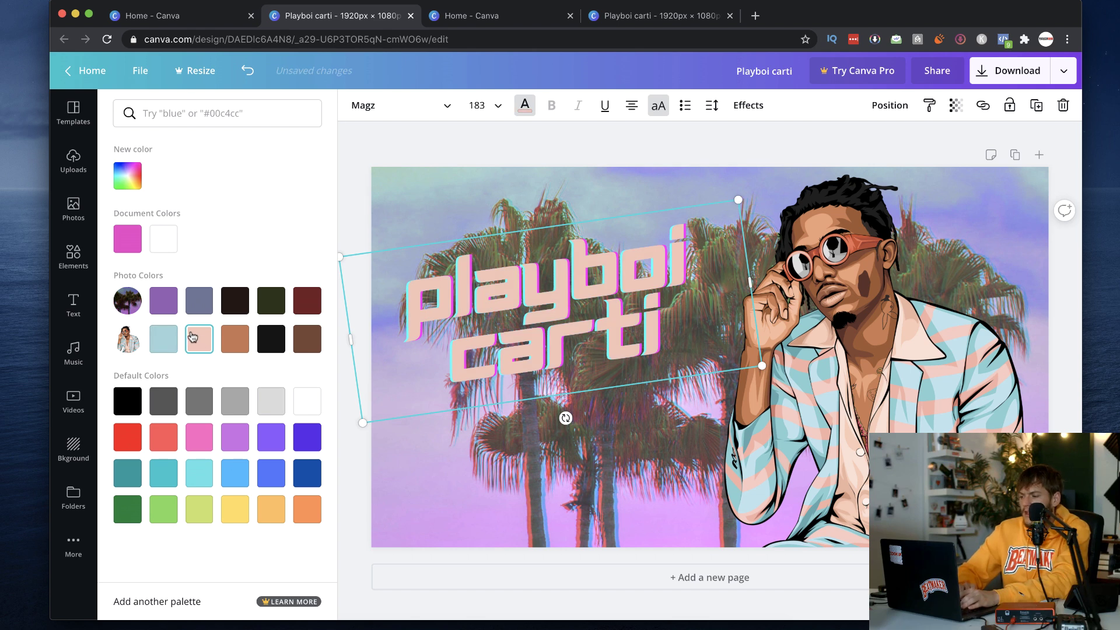
{"action": "left_click", "coordinate": [235, 342]}
{"action": "left_click", "coordinate": [261, 346]}
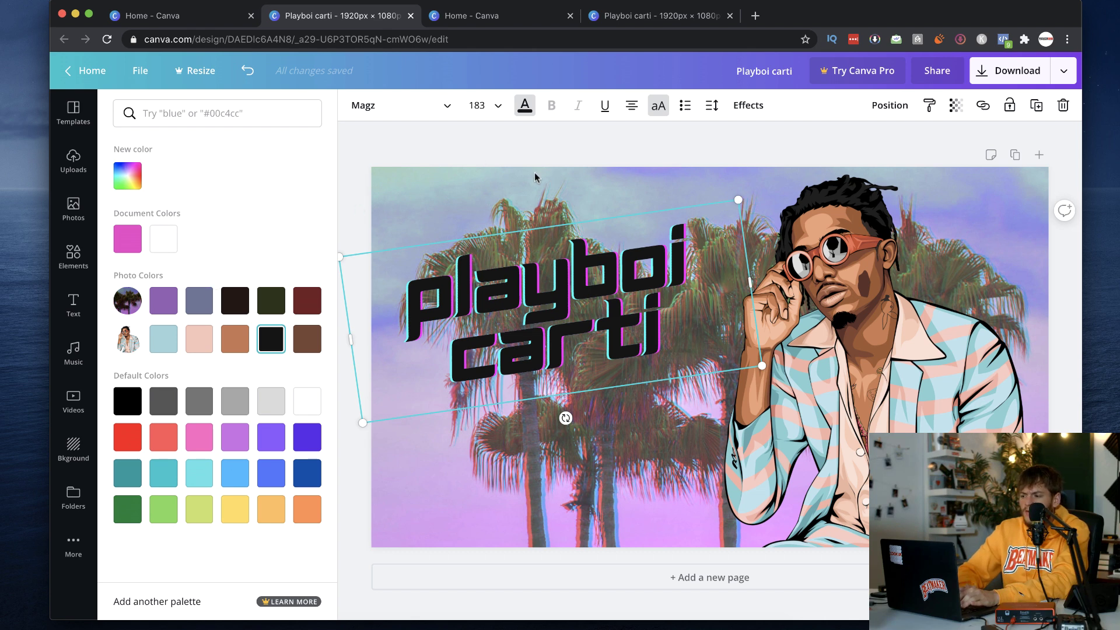
{"action": "key", "text": "Escape"}
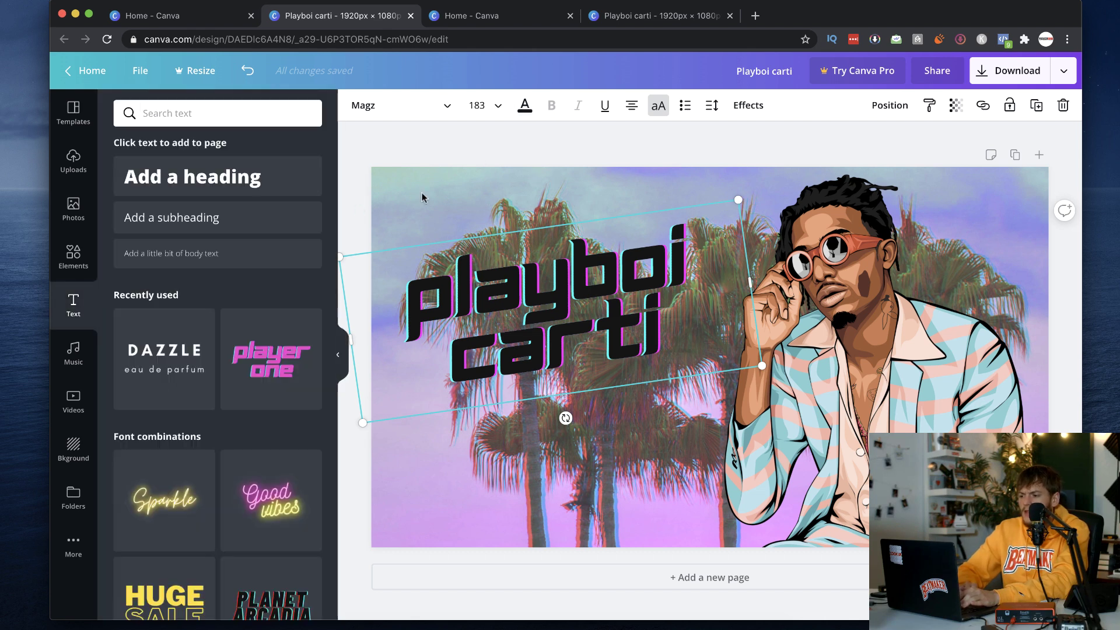
{"action": "left_click", "coordinate": [337, 355]}
{"action": "left_click", "coordinate": [287, 196]}
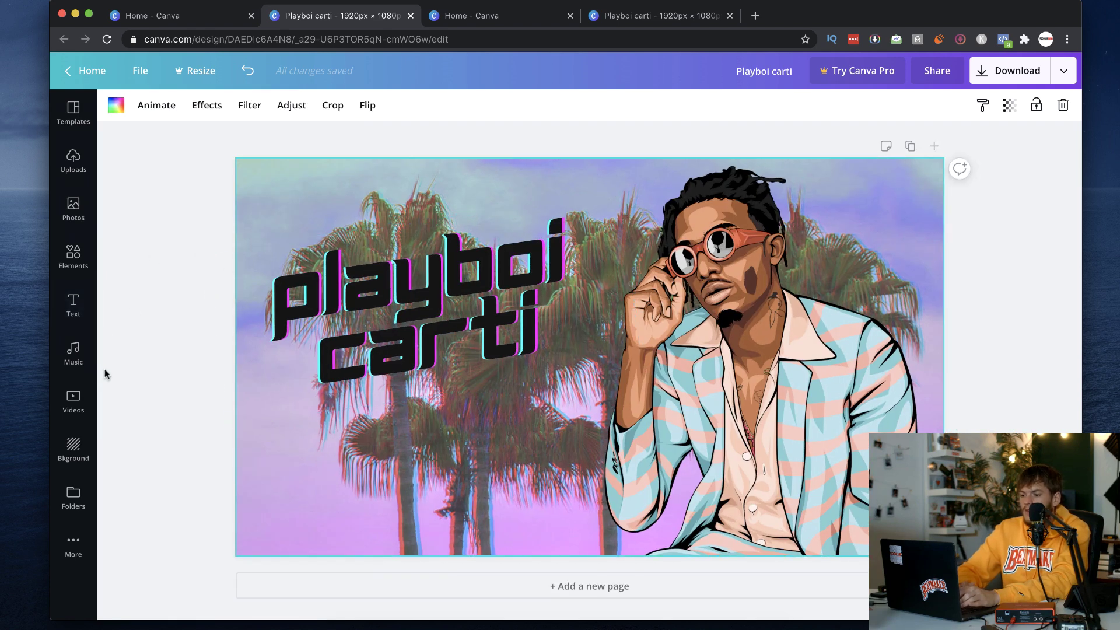
- Add a square shape to the page and reduce its height to about 251 px
{"action": "left_click", "coordinate": [76, 264]}
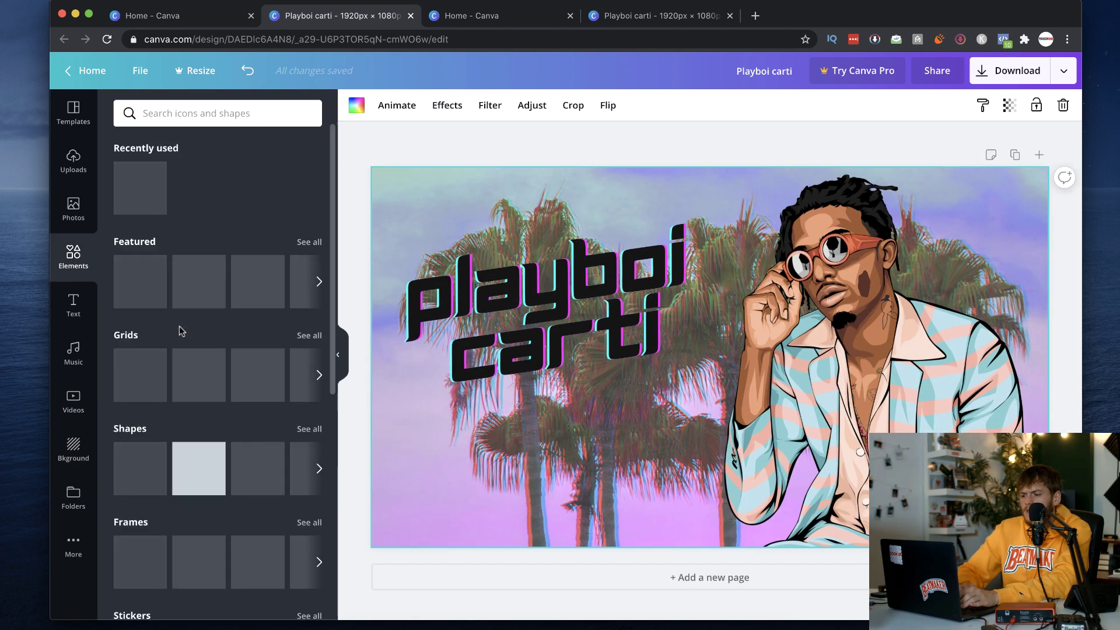
{"action": "left_click", "coordinate": [202, 473]}
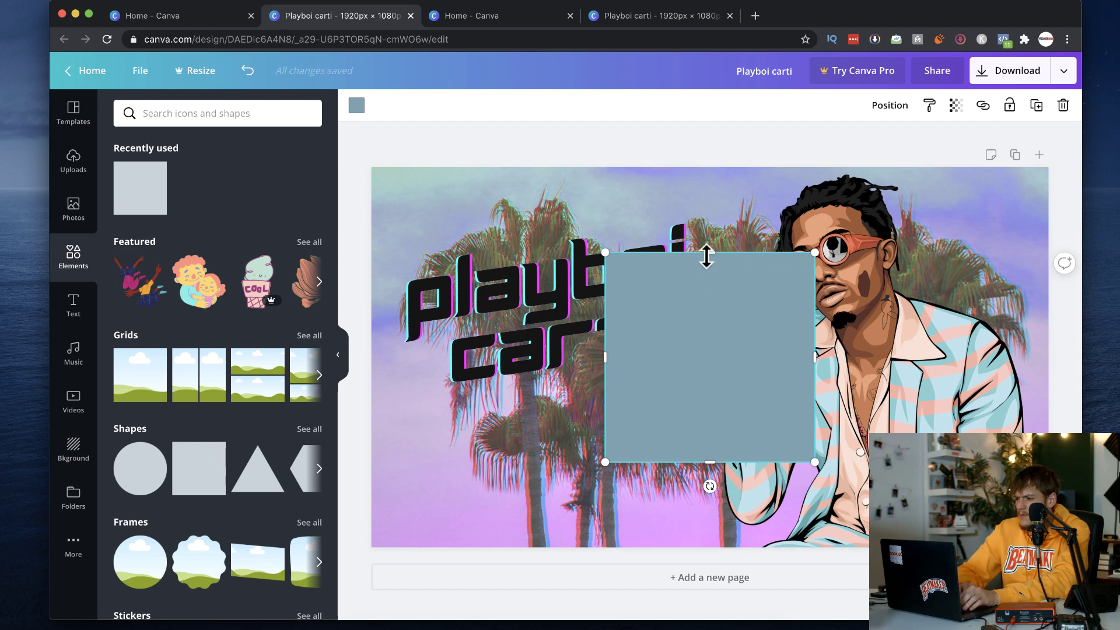
{"action": "left_click_drag", "start_coordinate": [706, 256], "coordinate": [706, 261]}
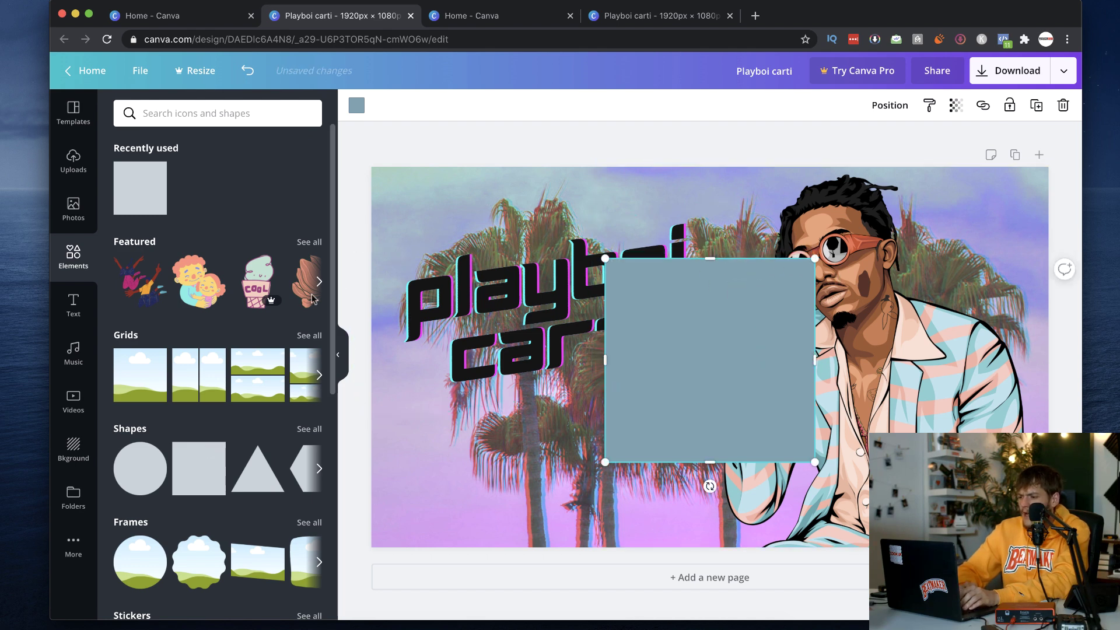
{"action": "left_click_drag", "start_coordinate": [708, 257], "coordinate": [700, 375]}
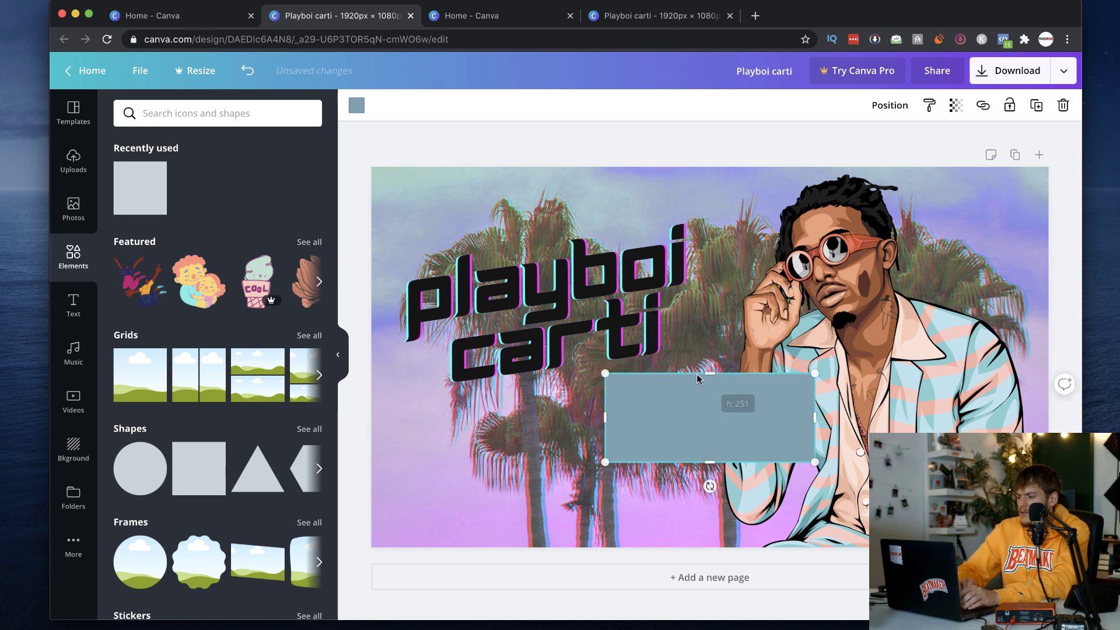
- Widen the rectangle past both page edges, tilt it to the title's angle and move it over the title text
{"action": "left_click_drag", "start_coordinate": [606, 415], "coordinate": [350, 413]}
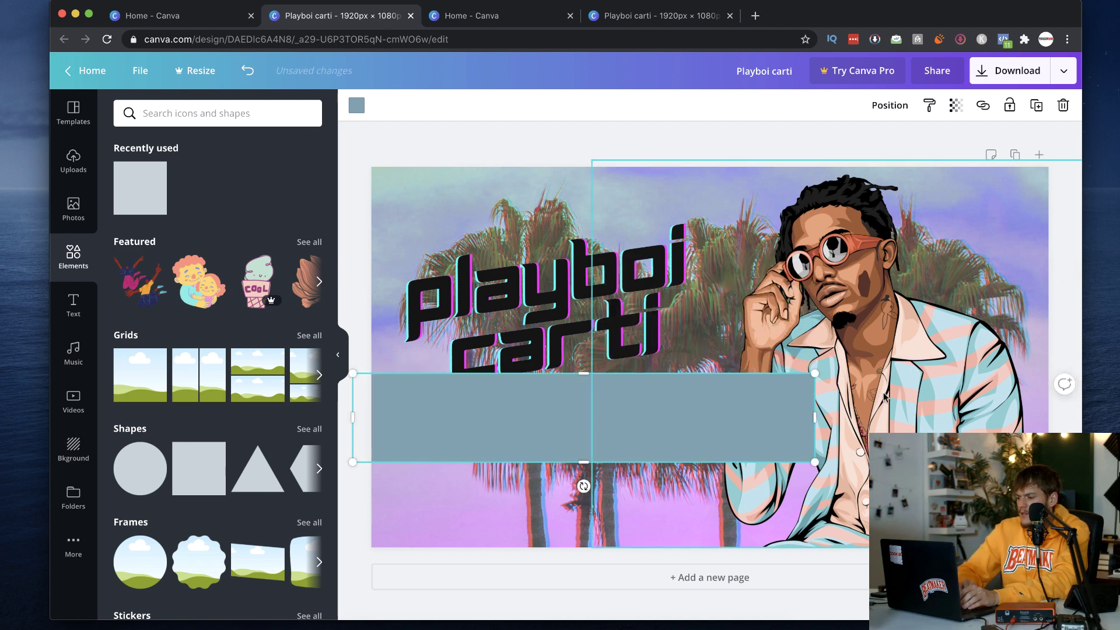
{"action": "left_click_drag", "start_coordinate": [816, 415], "coordinate": [1080, 417]}
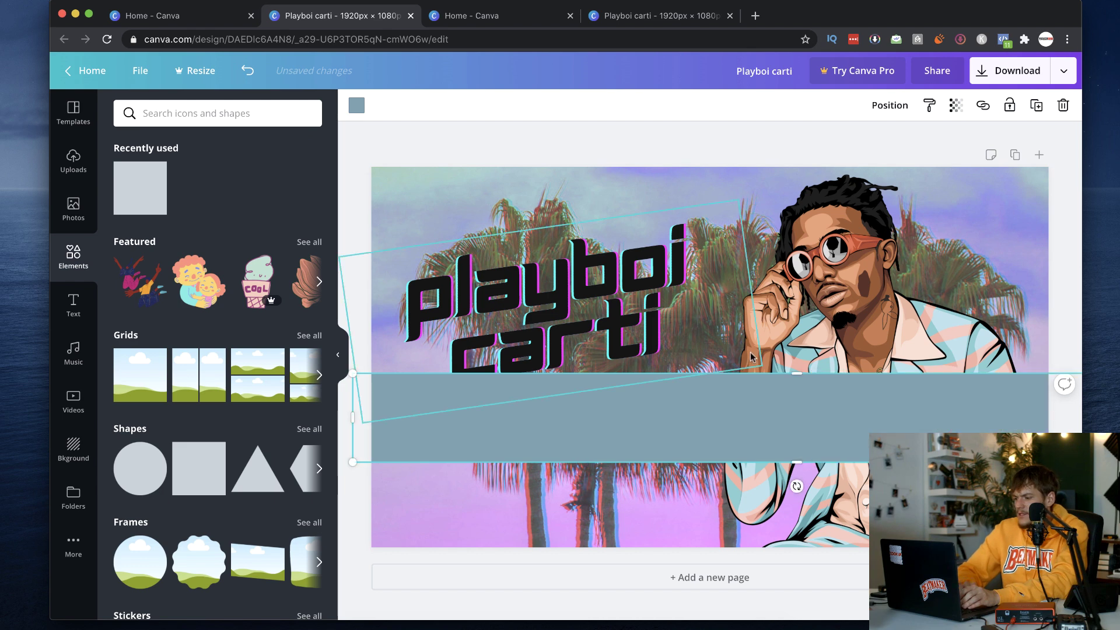
{"action": "left_click_drag", "start_coordinate": [753, 405], "coordinate": [723, 287]}
{"action": "left_click_drag", "start_coordinate": [760, 370], "coordinate": [710, 303]}
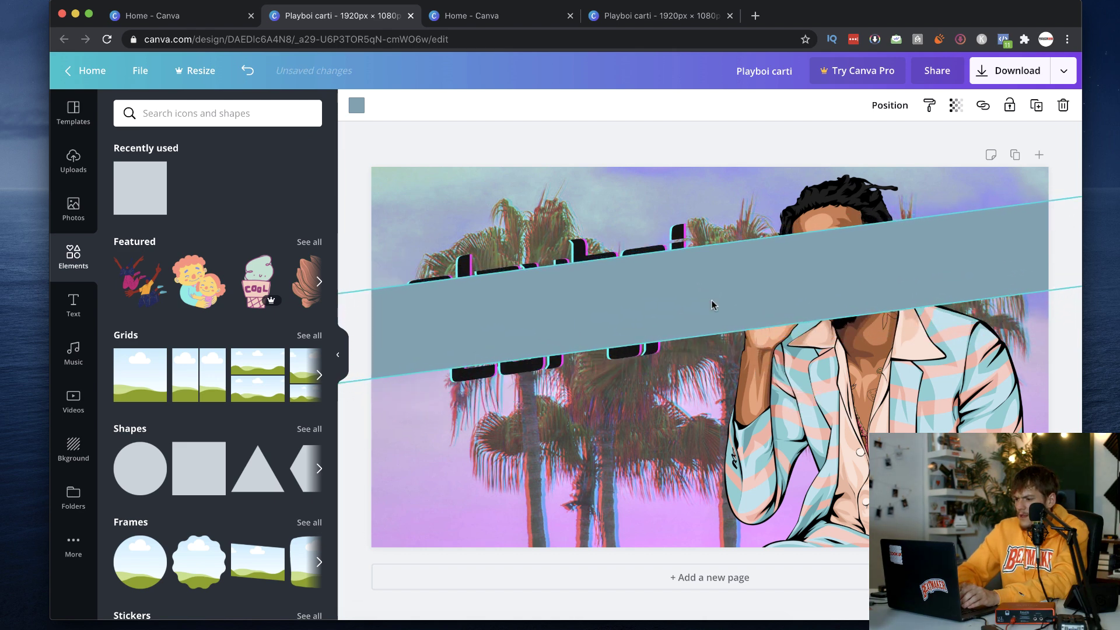
- Heighten the tilted blue-grey band to cover both title lines and send it behind the title and the cartoon
{"action": "left_click_drag", "start_coordinate": [737, 240], "coordinate": [730, 215]}
{"action": "left_click_drag", "start_coordinate": [756, 324], "coordinate": [753, 347]}
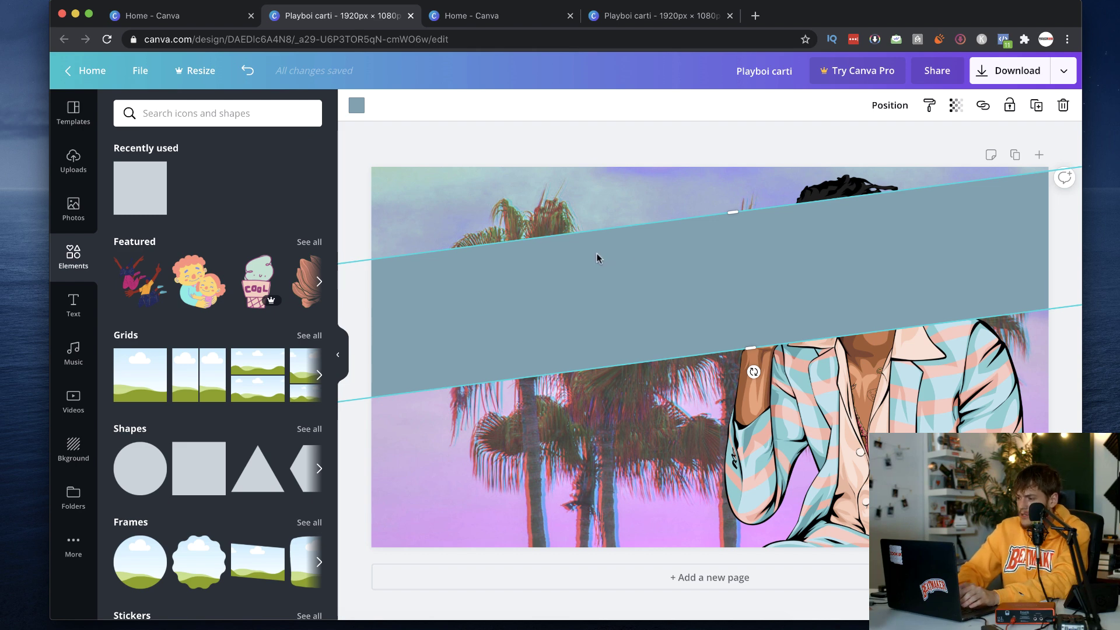
{"action": "left_click", "coordinate": [889, 105]}
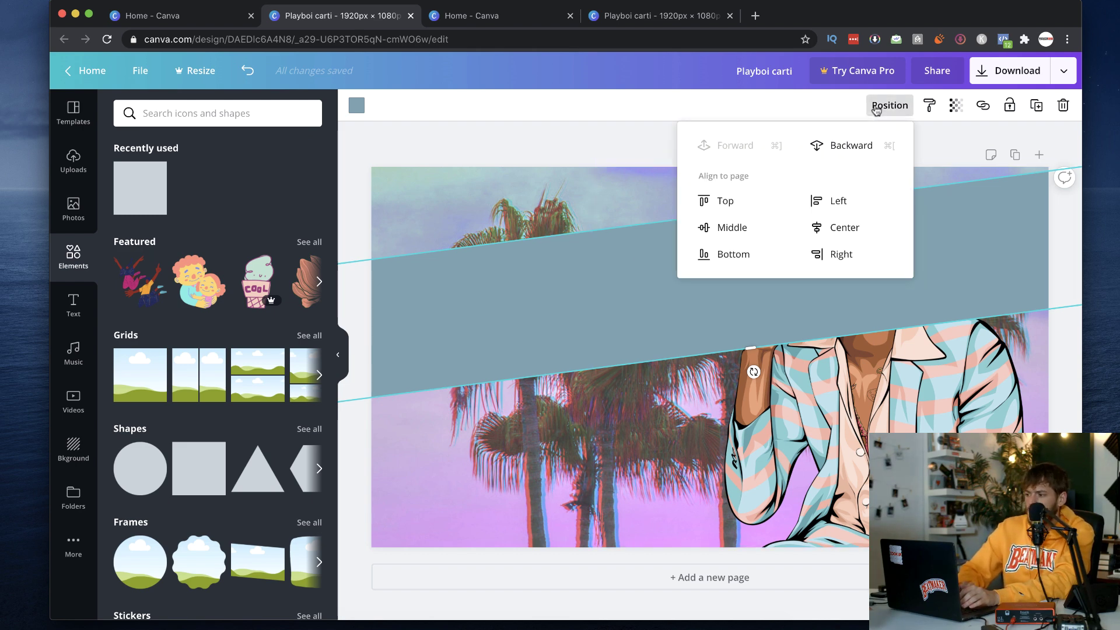
{"action": "left_click", "coordinate": [844, 153]}
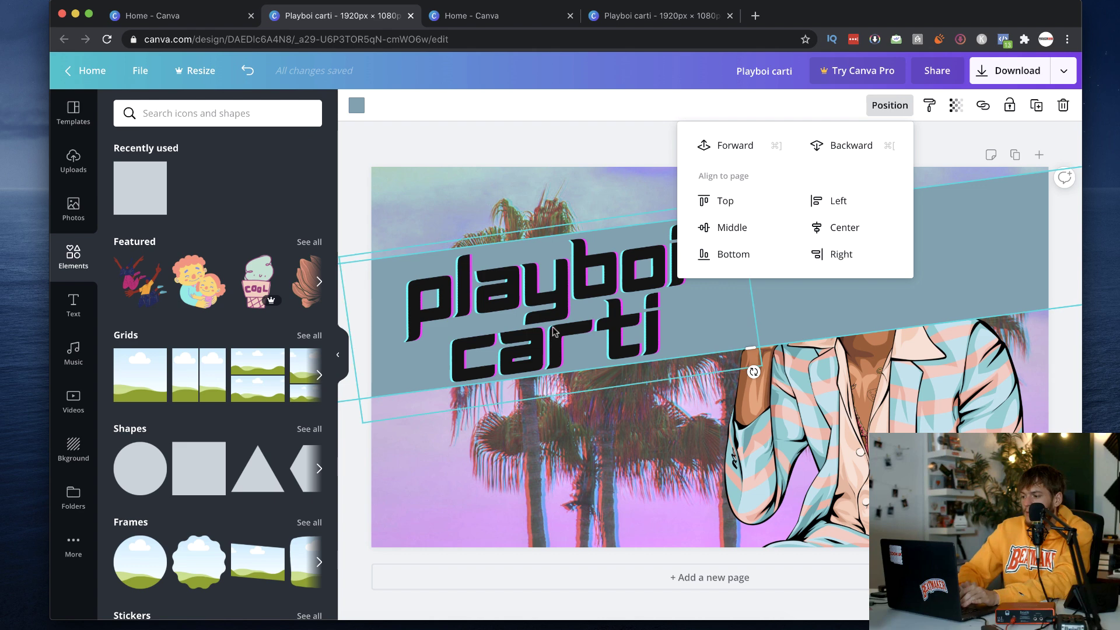
{"action": "left_click", "coordinate": [847, 150]}
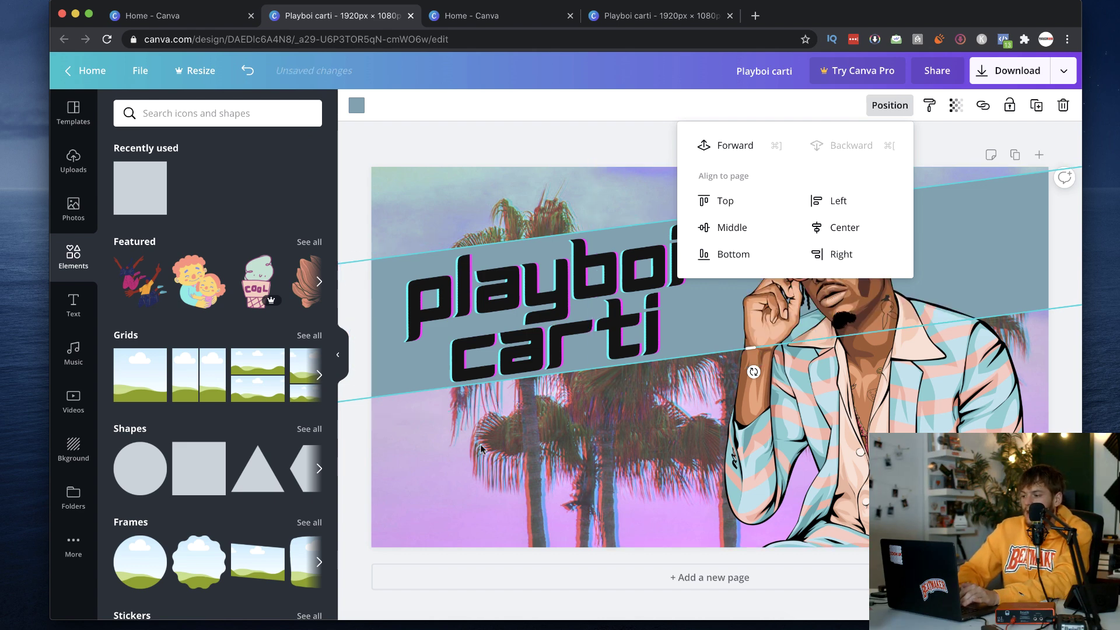
{"action": "left_click", "coordinate": [542, 416]}
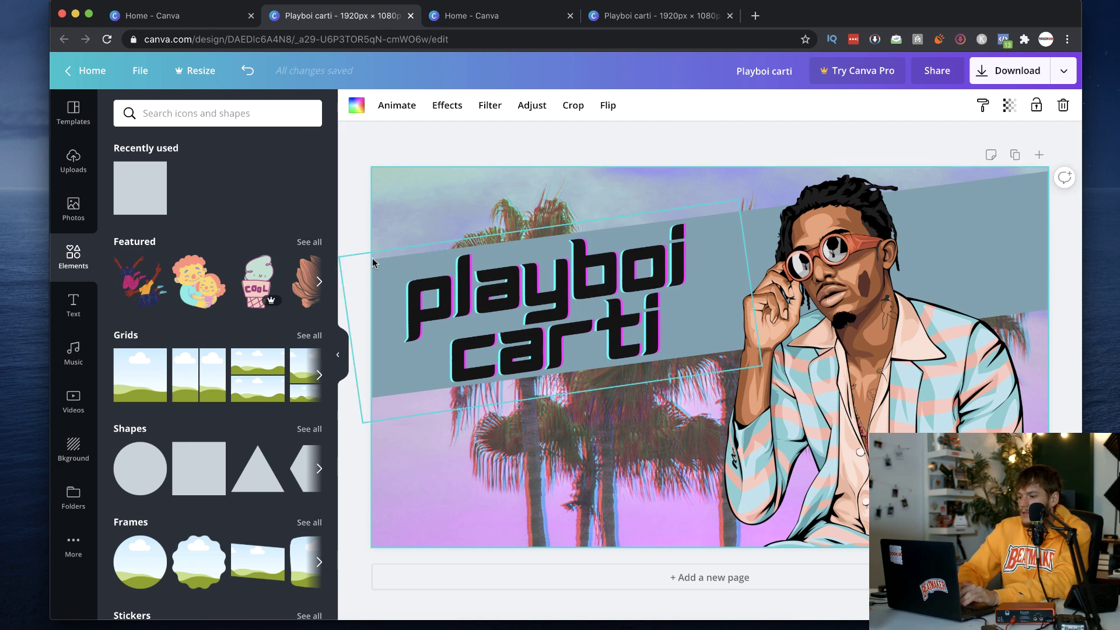
- Recolour the band white, set its transparency to 59 and place the title over it
{"action": "left_click", "coordinate": [450, 303]}
{"action": "left_click_drag", "start_coordinate": [461, 326], "coordinate": [468, 350]}
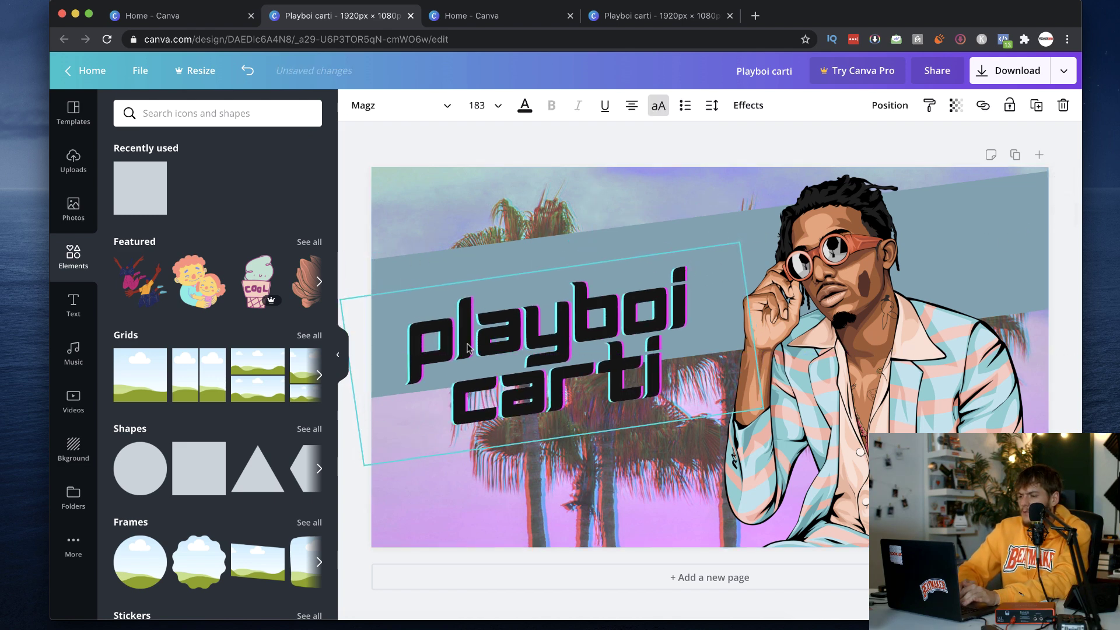
{"action": "left_click", "coordinate": [428, 255]}
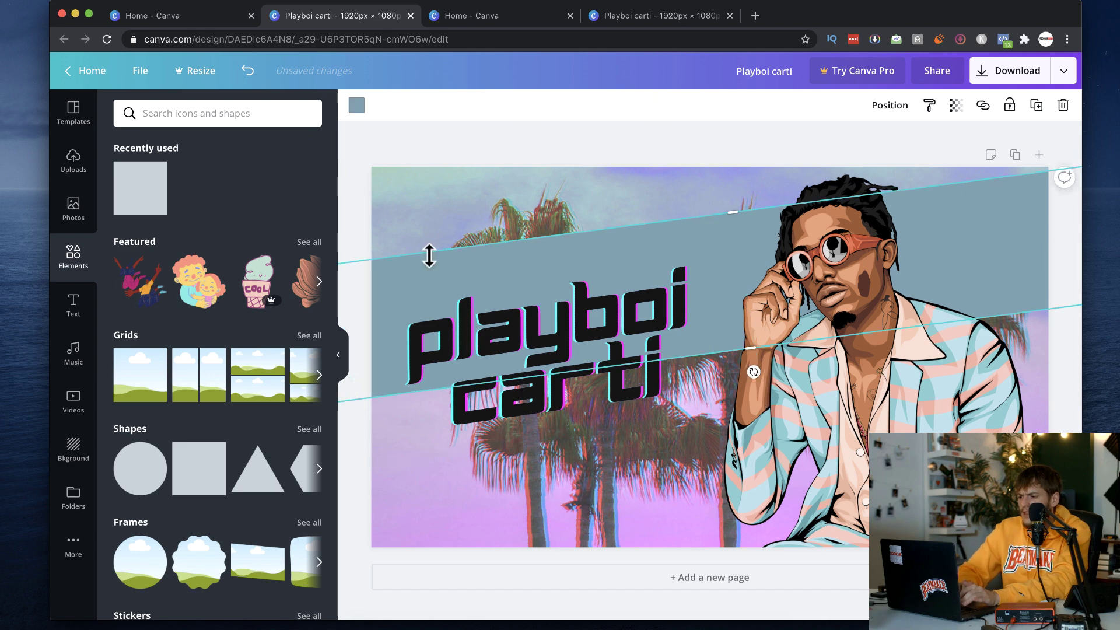
{"action": "left_click", "coordinate": [356, 105]}
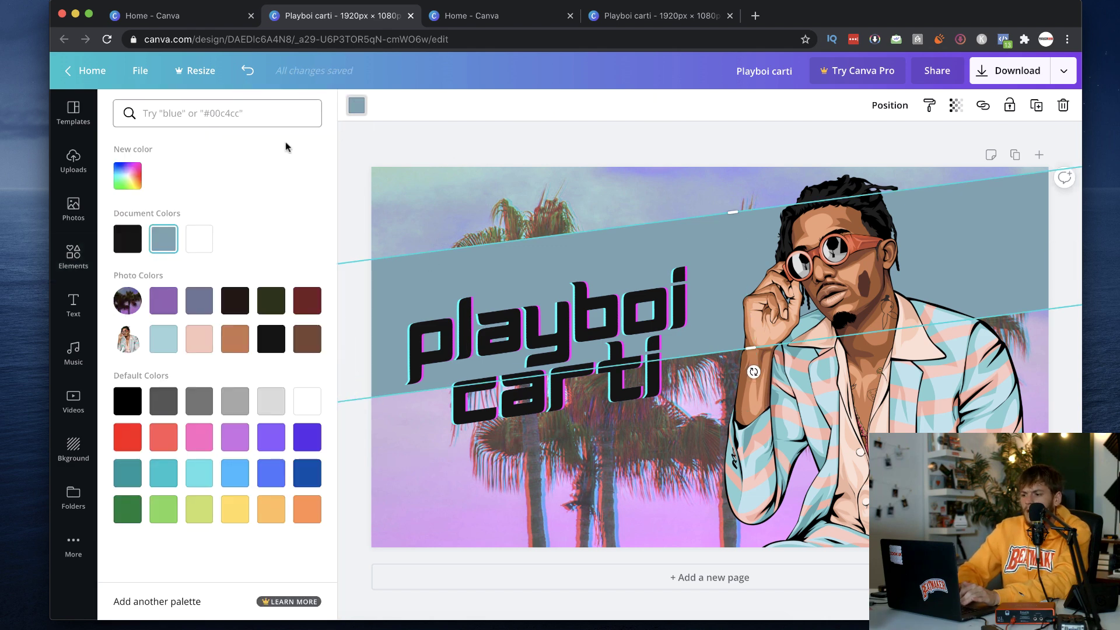
{"action": "left_click", "coordinate": [201, 240]}
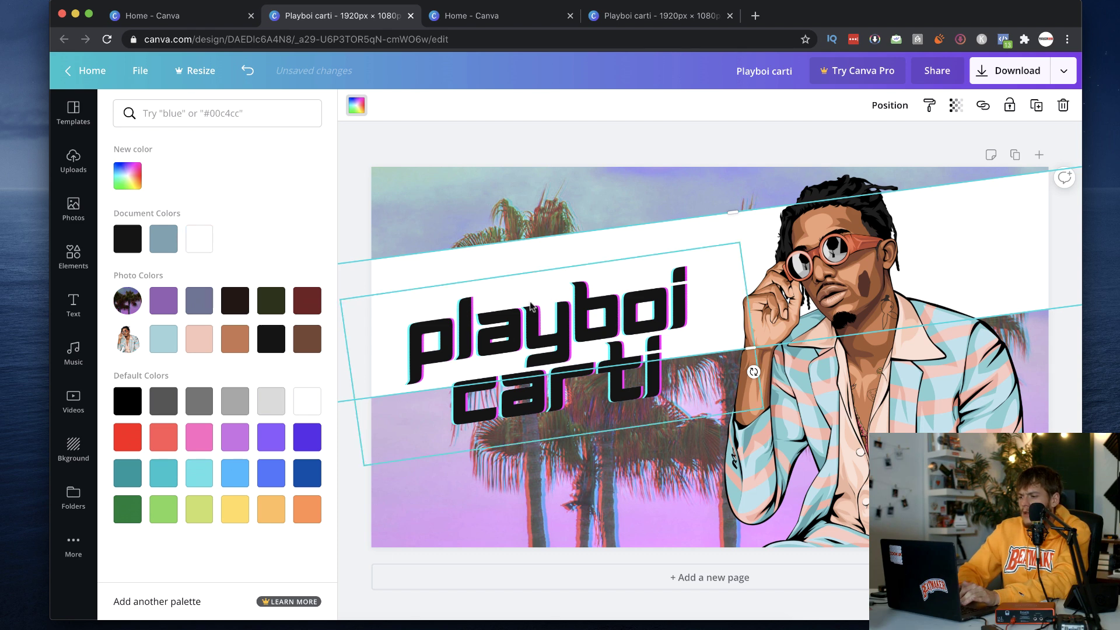
{"action": "left_click", "coordinate": [955, 107]}
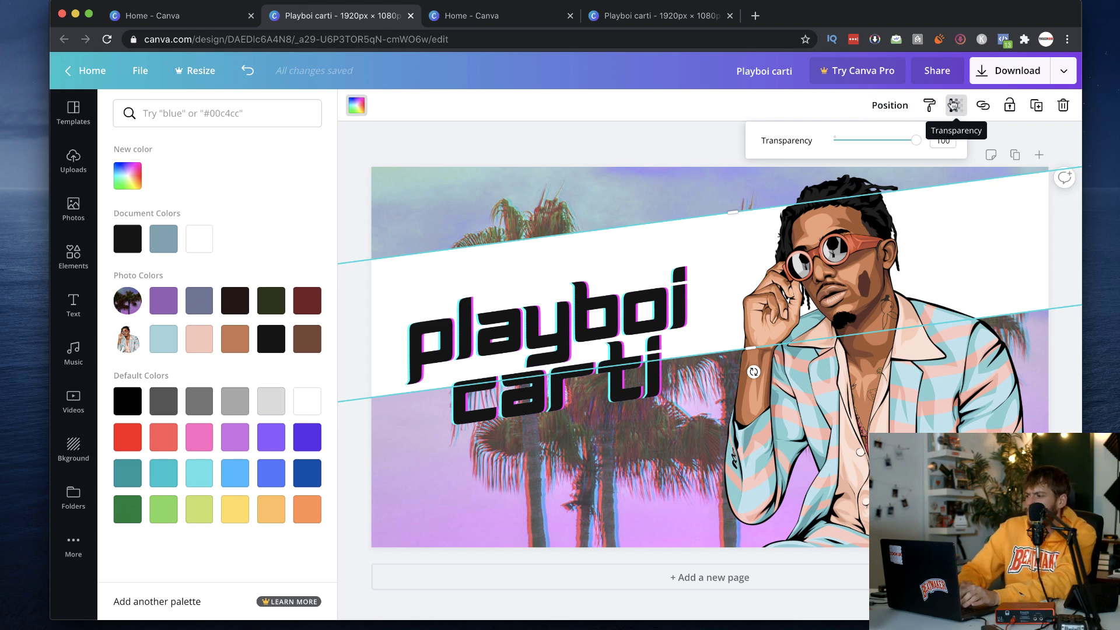
{"action": "left_click_drag", "start_coordinate": [915, 140], "coordinate": [882, 147]}
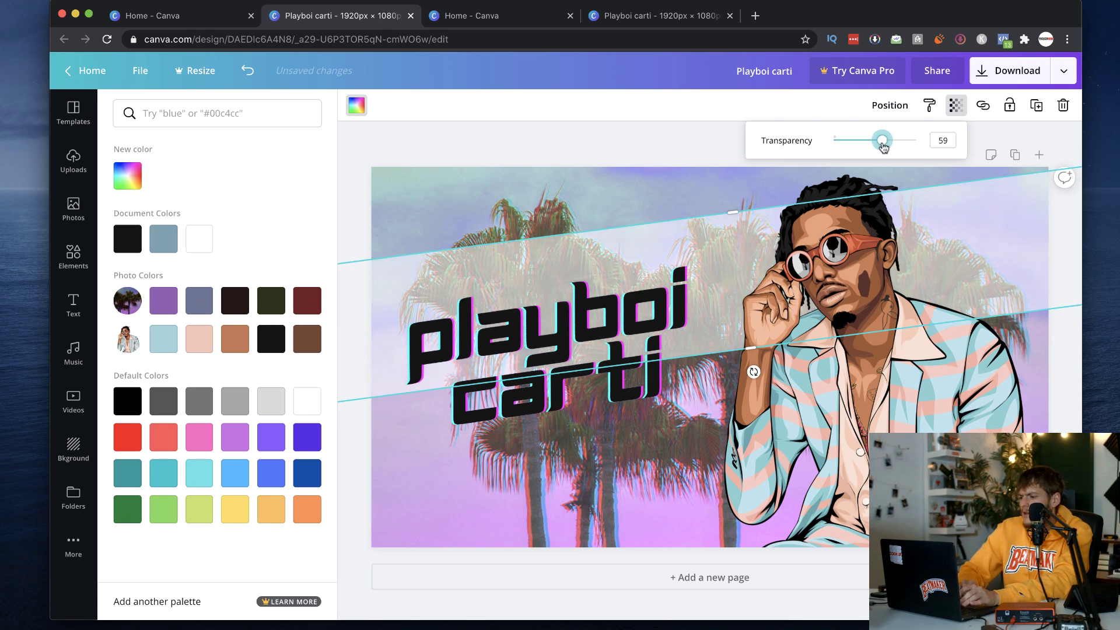
{"action": "left_click_drag", "start_coordinate": [655, 304], "coordinate": [655, 260]}
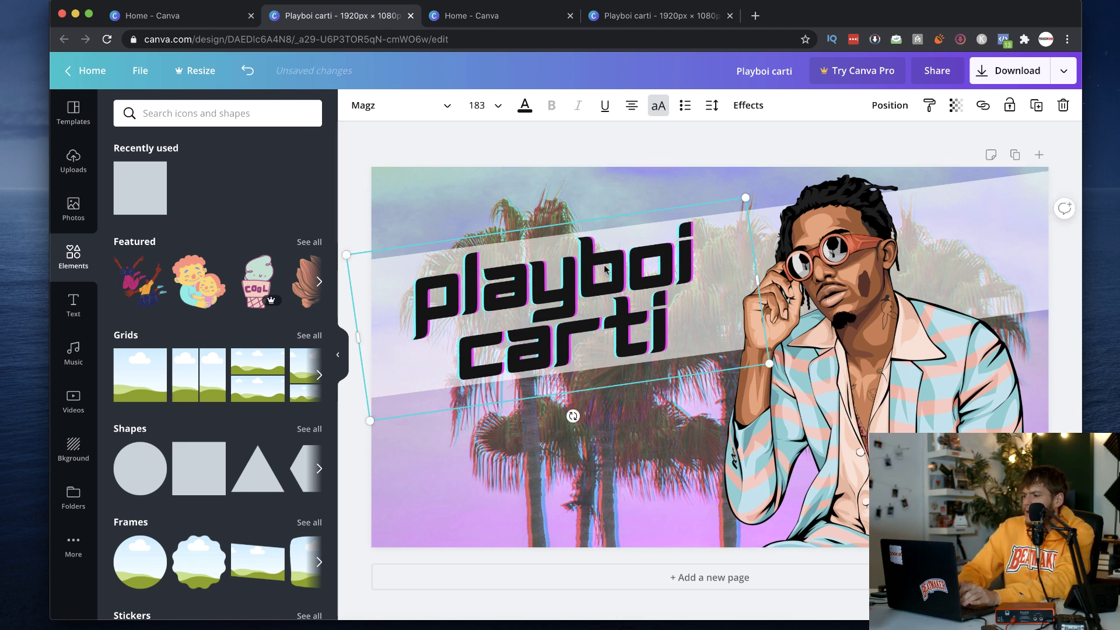
{"action": "left_click", "coordinate": [498, 193]}
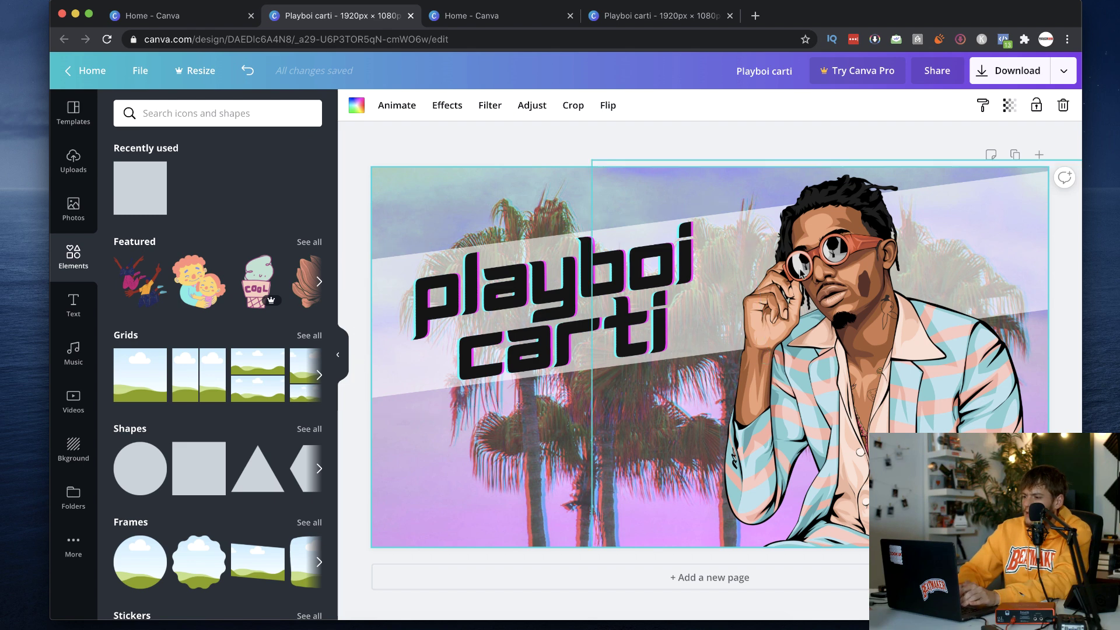
- Duplicate the white band as a thinner strip just below it, leaving a narrow gap, and keep the title on the upper band
{"action": "left_click_drag", "start_coordinate": [440, 277], "coordinate": [444, 346]}
{"action": "left_click", "coordinate": [426, 277]}
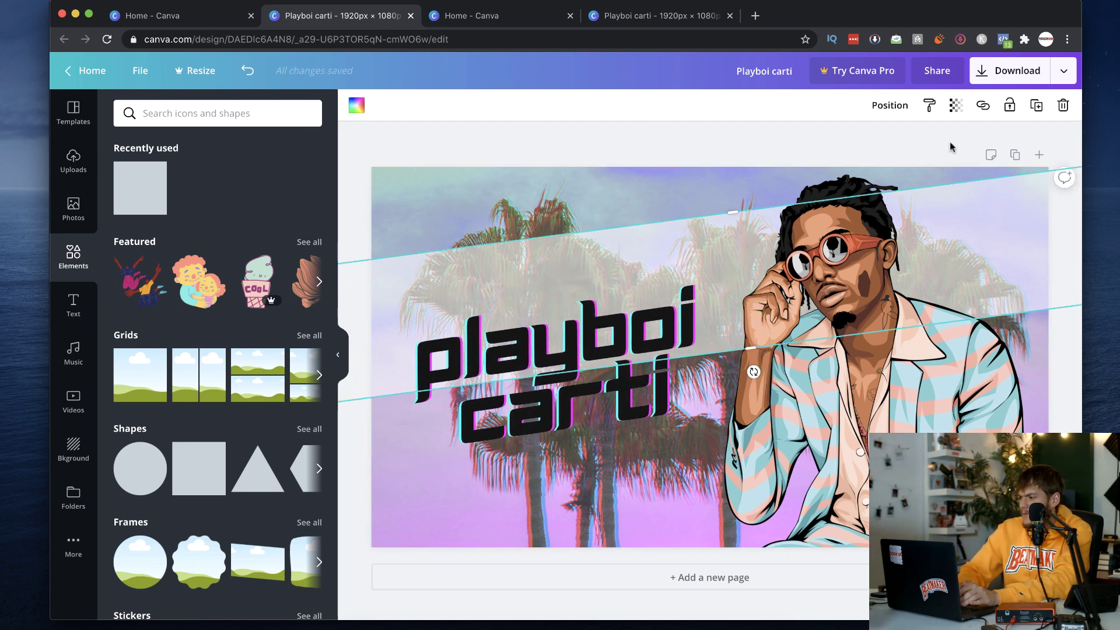
{"action": "left_click", "coordinate": [1036, 106]}
{"action": "left_click_drag", "start_coordinate": [657, 251], "coordinate": [699, 383]}
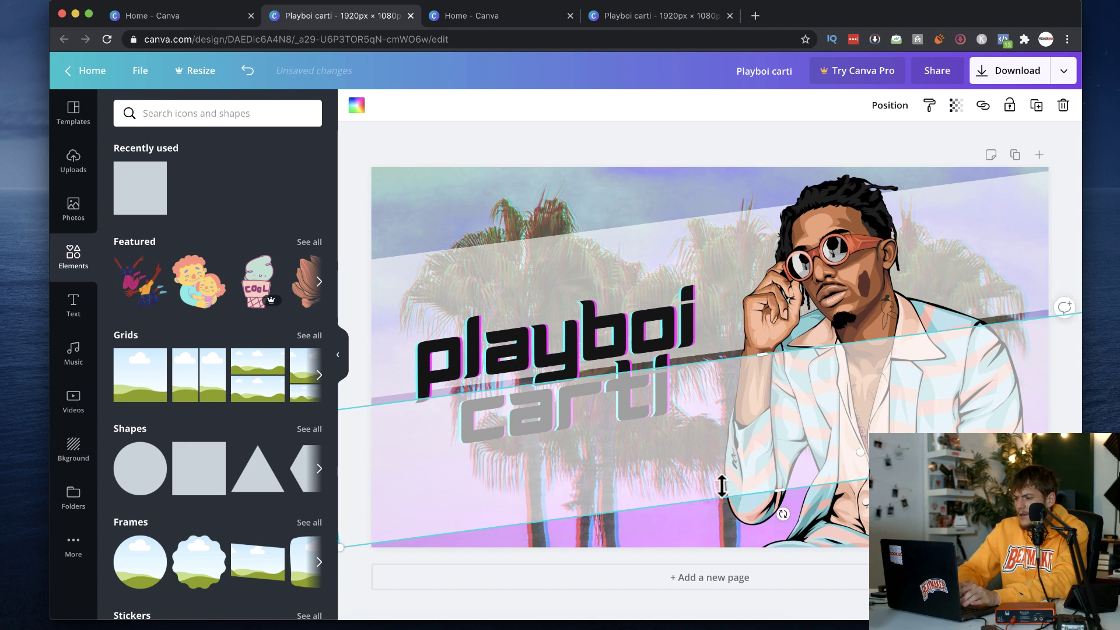
{"action": "left_click_drag", "start_coordinate": [771, 487], "coordinate": [753, 401]}
{"action": "left_click_drag", "start_coordinate": [635, 330], "coordinate": [633, 264]}
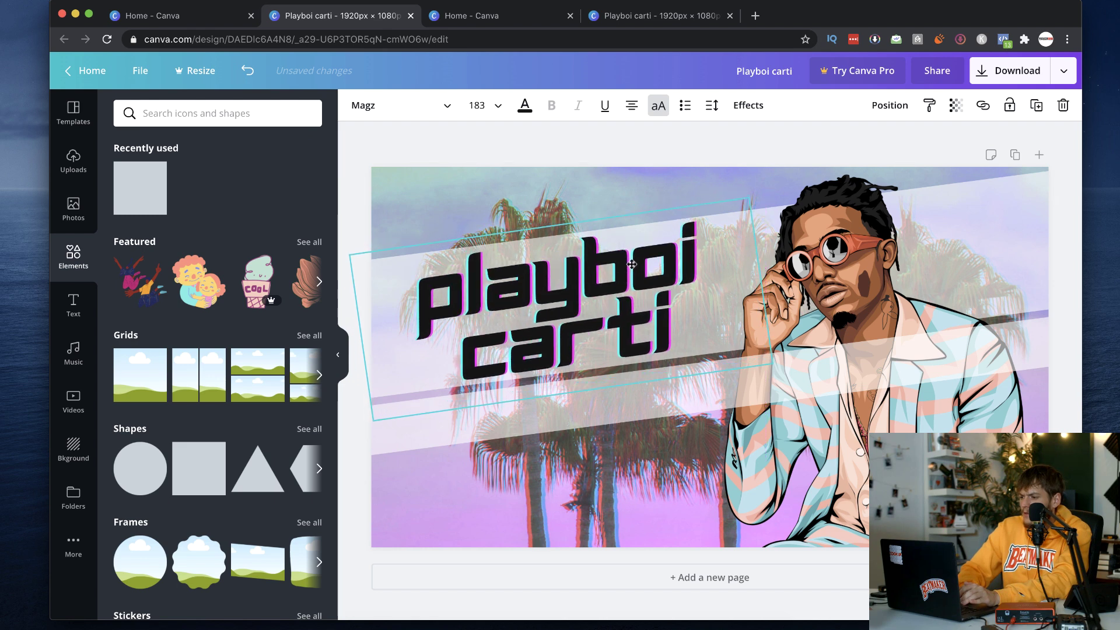
- Add the DAZZLE font combination below the title, delete its second line and change the heading to "TYPE BEAT"
{"action": "left_click", "coordinate": [74, 304]}
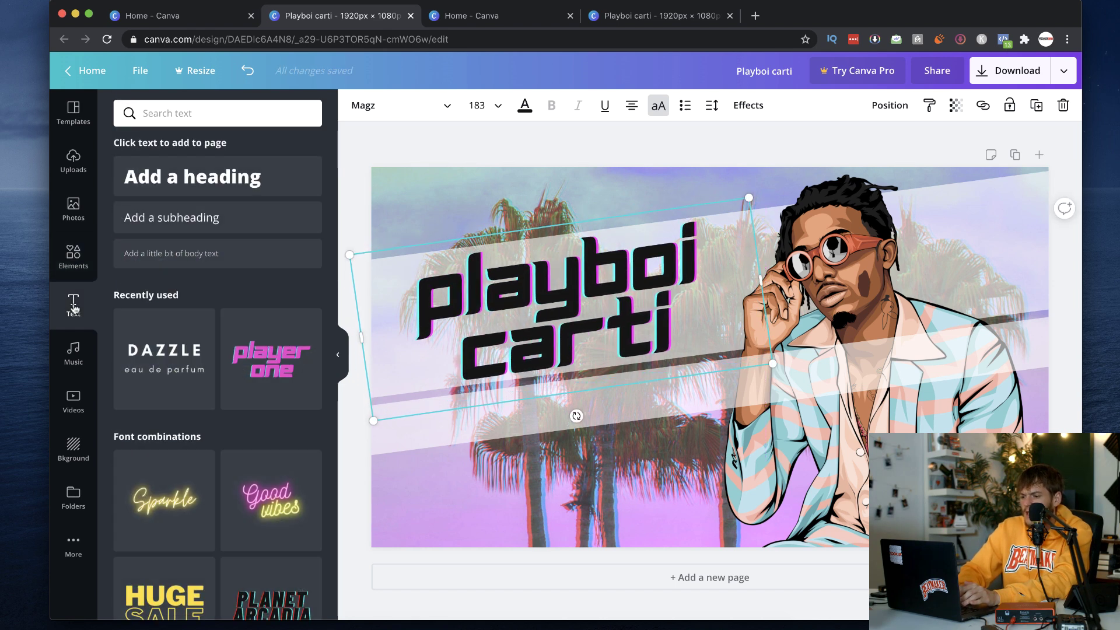
{"action": "left_click", "coordinate": [146, 356]}
{"action": "left_click_drag", "start_coordinate": [724, 371], "coordinate": [589, 439]}
{"action": "left_click", "coordinate": [571, 446]}
{"action": "key", "text": "Delete"}
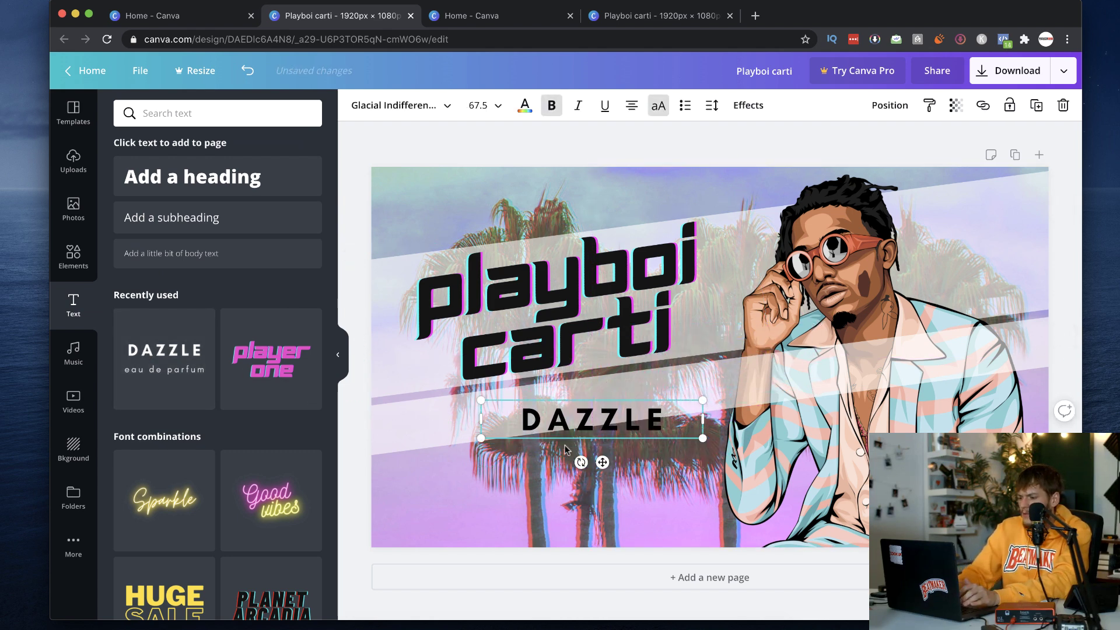
{"action": "double_click", "coordinate": [583, 420]}
{"action": "type", "text": "TYPE BEAT"}
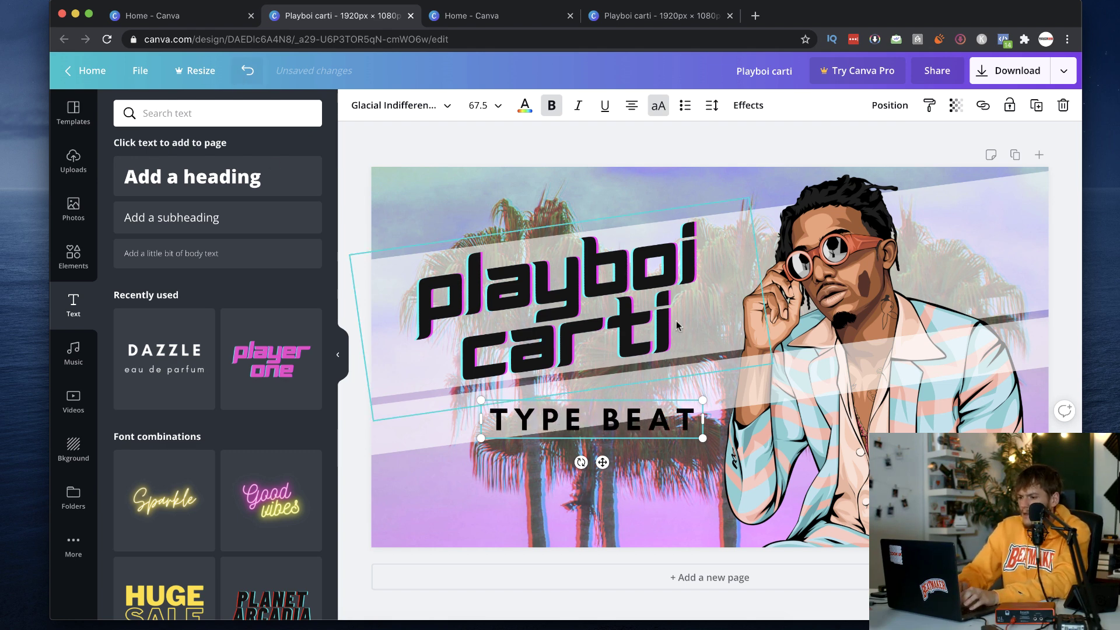
- Tilt the TYPE BEAT text to the band's angle, position it on the lower strip and enlarge it to font size 76.5
{"action": "left_click_drag", "start_coordinate": [581, 461], "coordinate": [583, 469]}
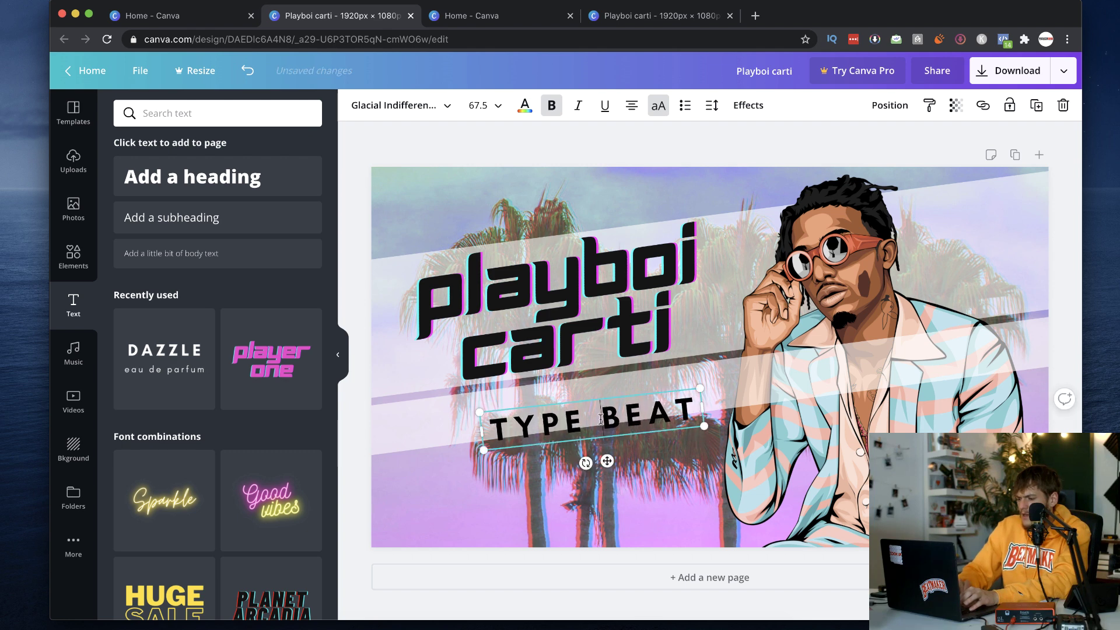
{"action": "left_click", "coordinate": [666, 414]}
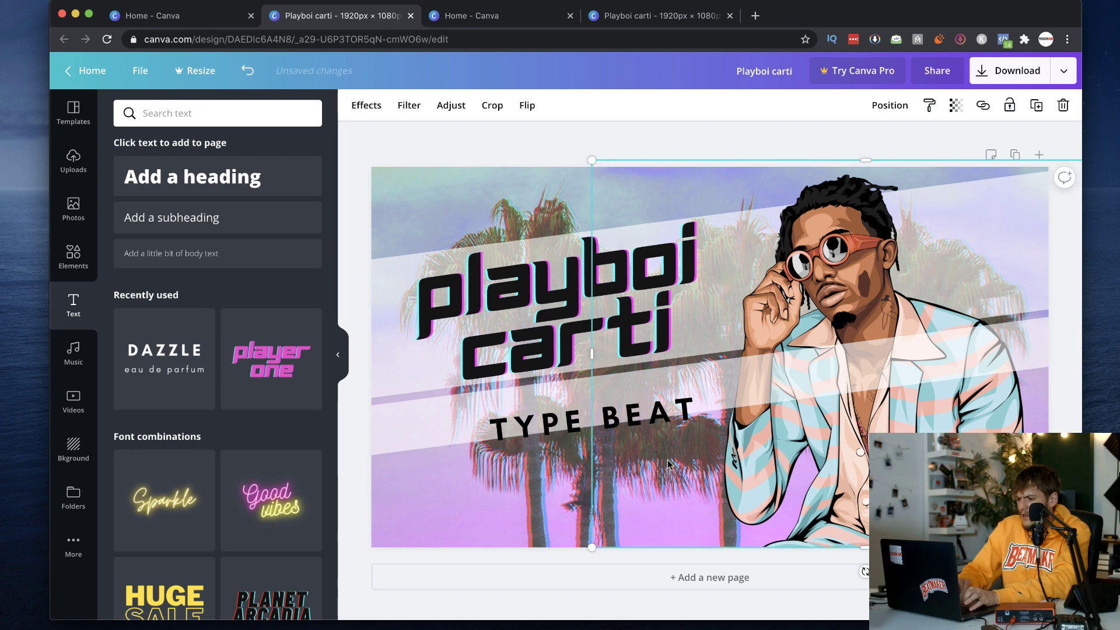
{"action": "left_click_drag", "start_coordinate": [667, 414], "coordinate": [648, 396]}
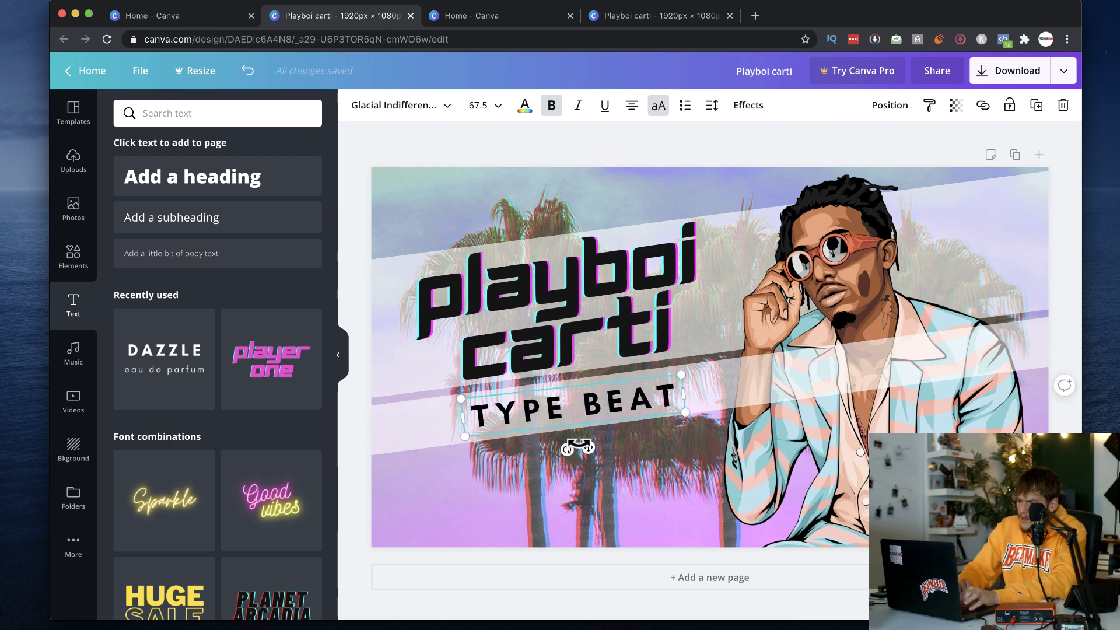
{"action": "left_click_drag", "start_coordinate": [588, 448], "coordinate": [572, 452]}
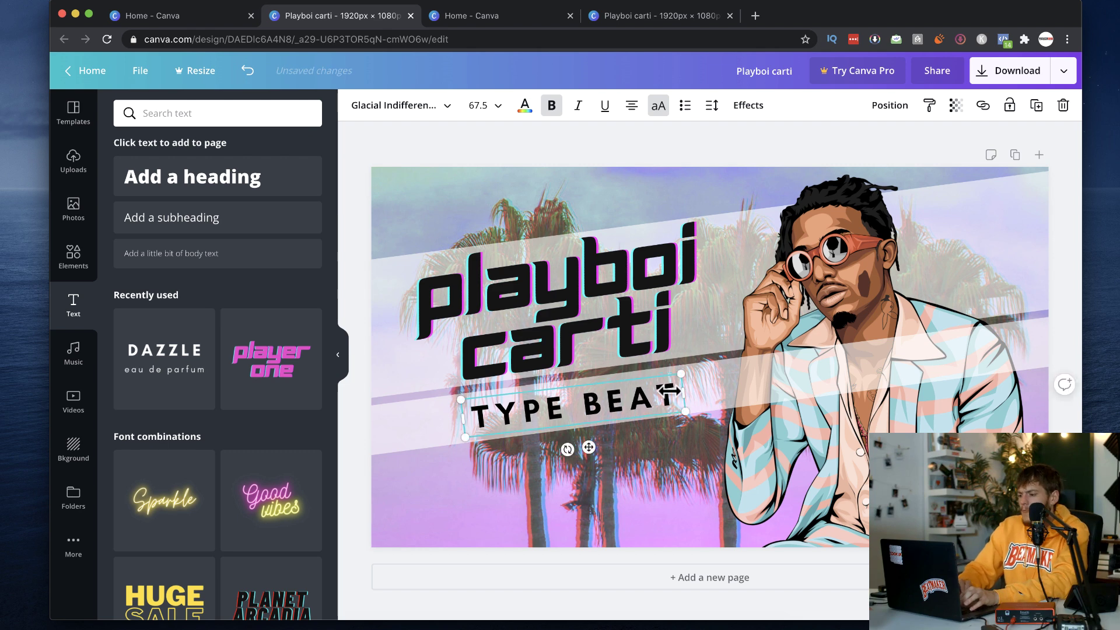
{"action": "left_click_drag", "start_coordinate": [683, 373], "coordinate": [660, 395]}
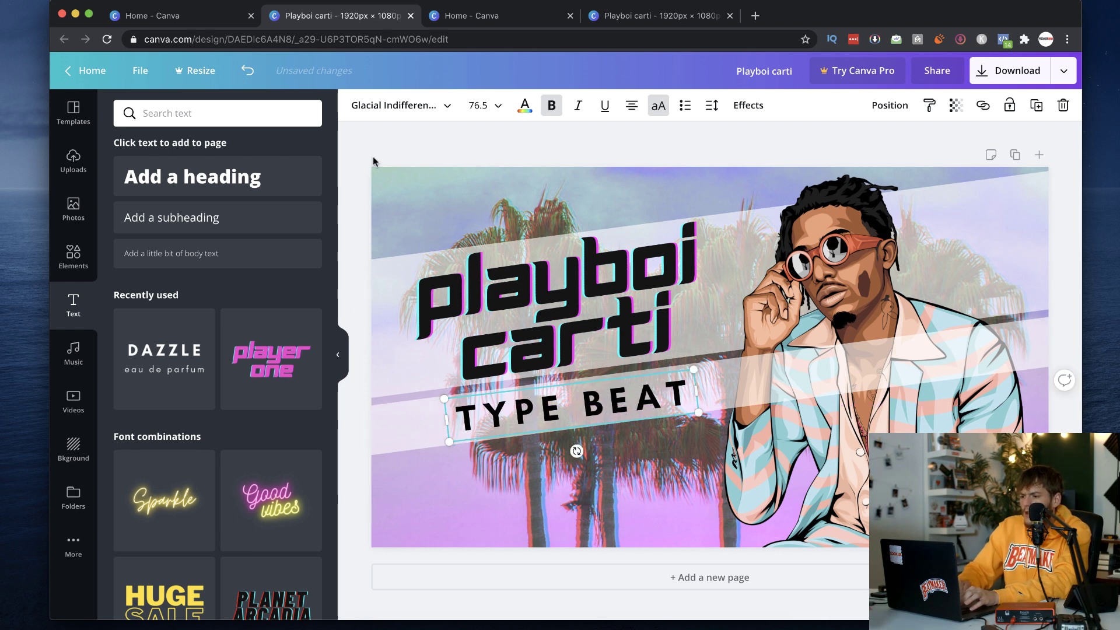
- Try the background and cartoon photo colours on the TYPE BEAT text and settle on white
{"action": "left_click", "coordinate": [521, 105]}
{"action": "left_click", "coordinate": [164, 301]}
{"action": "left_click", "coordinate": [199, 301]}
{"action": "left_click", "coordinate": [271, 299]}
{"action": "left_click", "coordinate": [306, 298]}
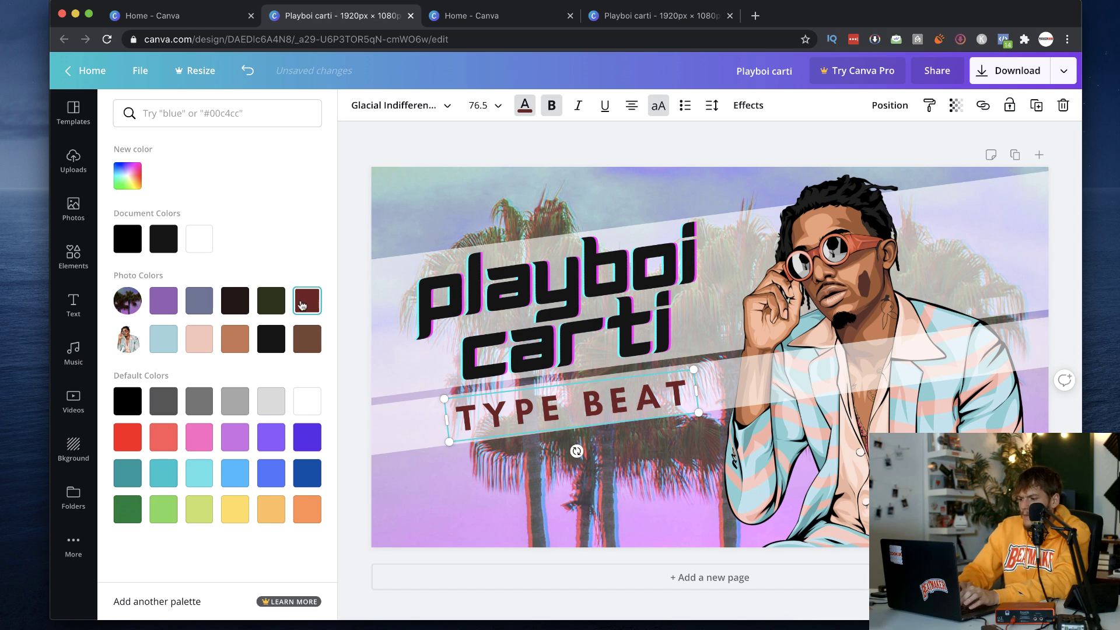
{"action": "left_click", "coordinate": [303, 341]}
{"action": "left_click", "coordinate": [270, 340]}
{"action": "left_click", "coordinate": [235, 340]}
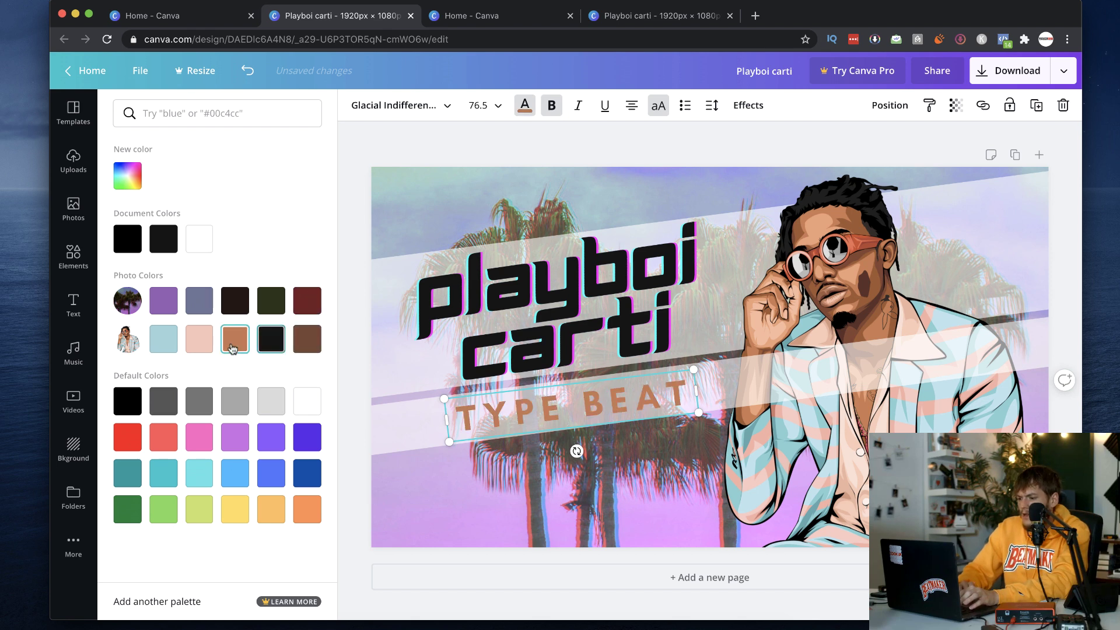
{"action": "left_click", "coordinate": [207, 348]}
{"action": "left_click", "coordinate": [163, 338]}
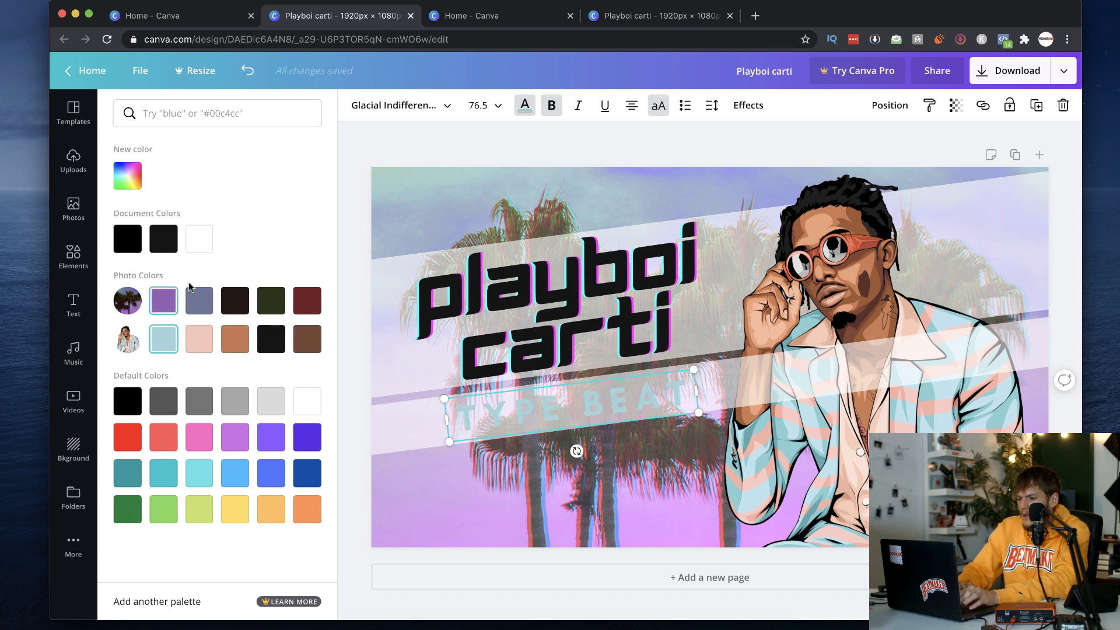
{"action": "left_click", "coordinate": [205, 242]}
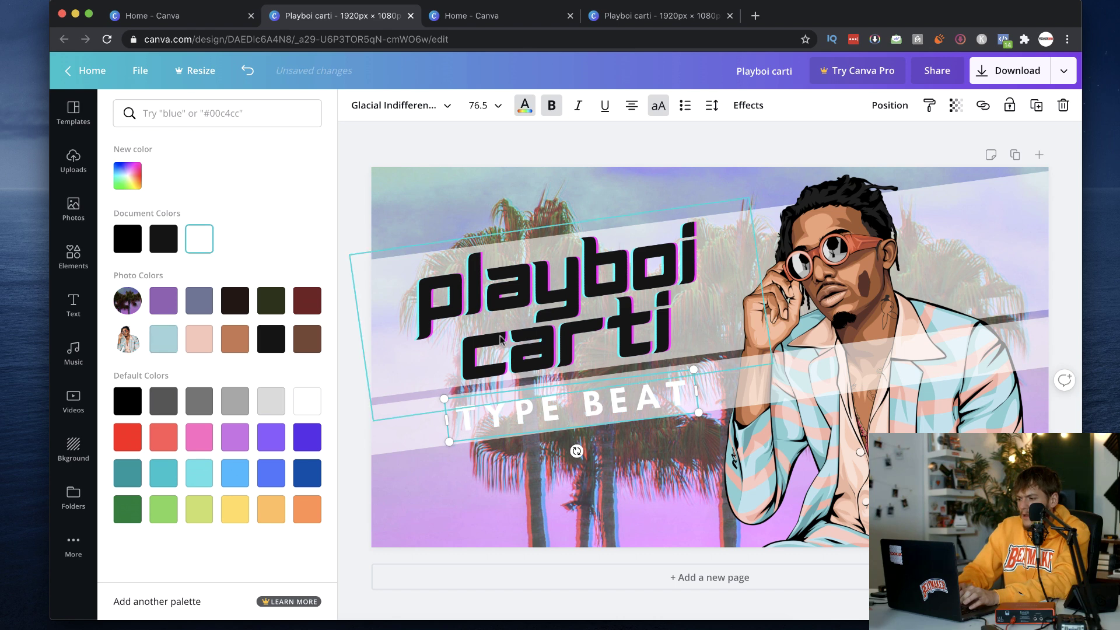
- Try the dark brown photo colour on the lower strip and settle on the background photo's purple
{"action": "left_click", "coordinate": [389, 429]}
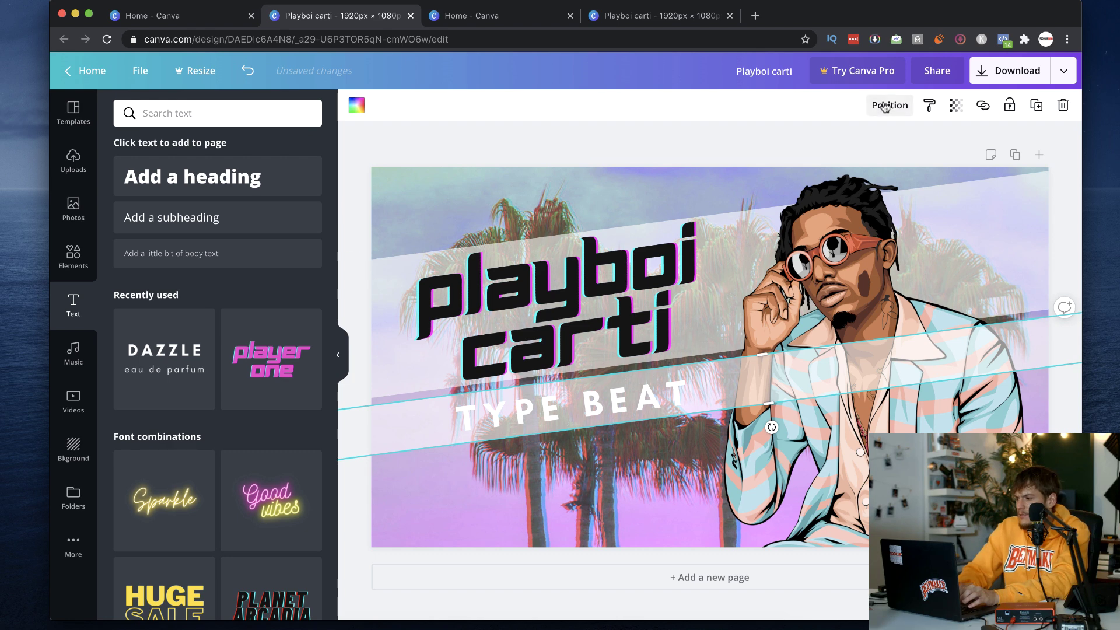
{"action": "left_click", "coordinate": [362, 112]}
{"action": "left_click", "coordinate": [241, 302]}
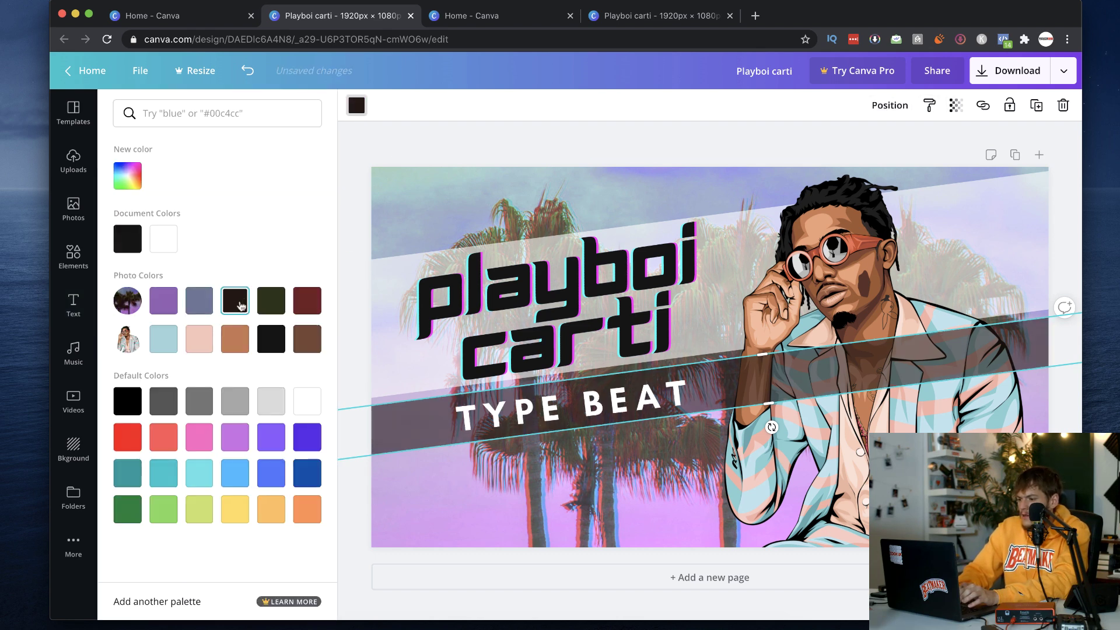
{"action": "left_click", "coordinate": [167, 305]}
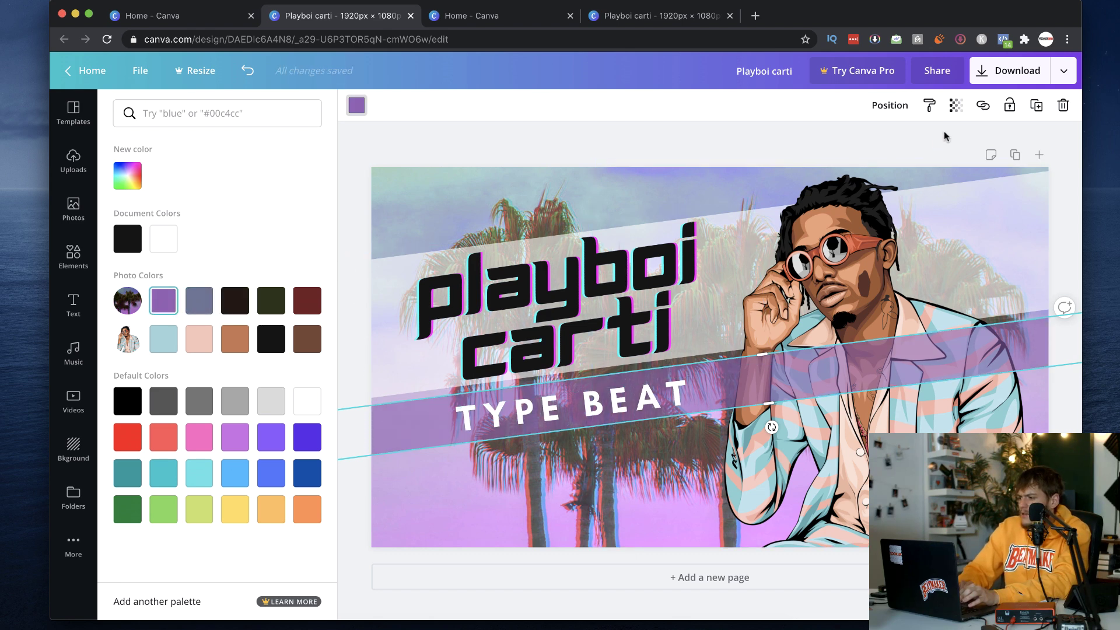
- Send the purple strip backward behind the cartoon and deselect it
{"action": "left_click", "coordinate": [895, 108]}
{"action": "left_click", "coordinate": [868, 142]}
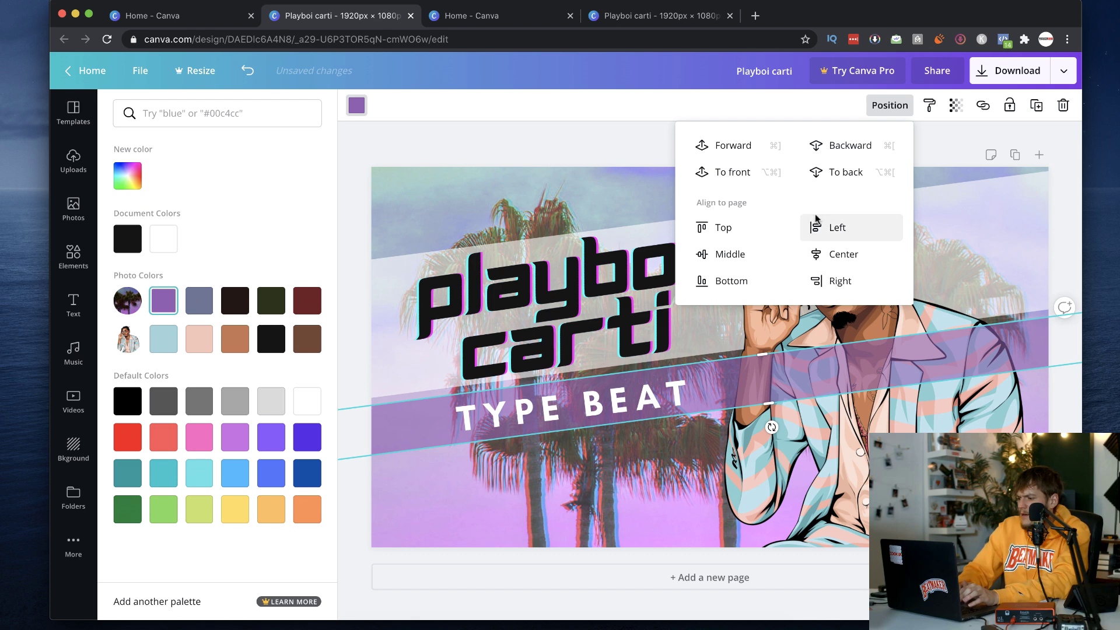
{"action": "left_click", "coordinate": [830, 146]}
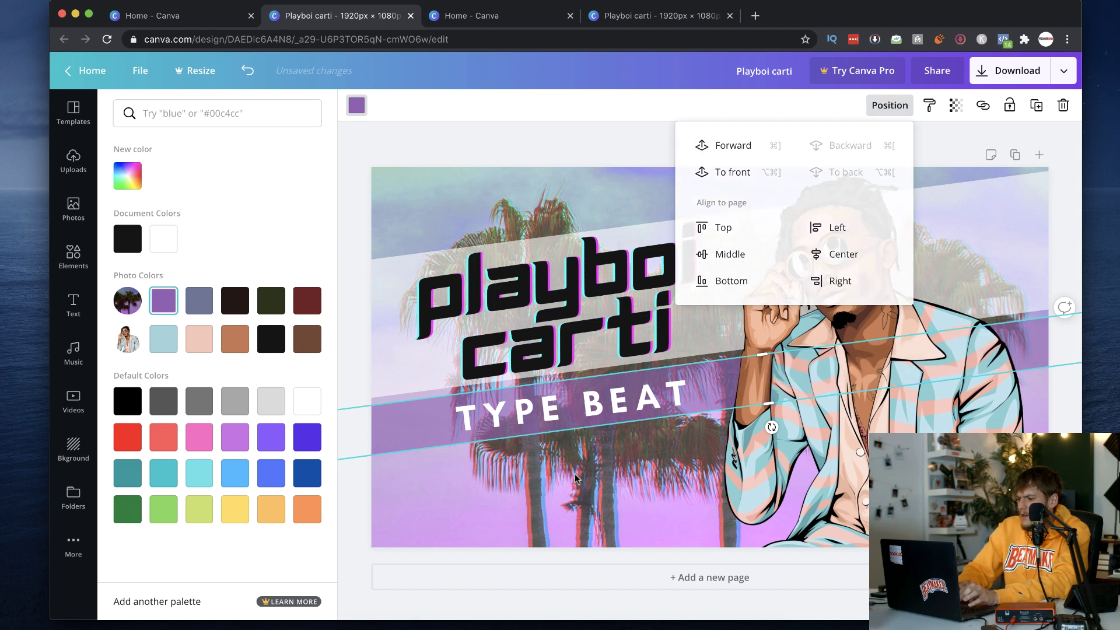
{"action": "left_click", "coordinate": [656, 516]}
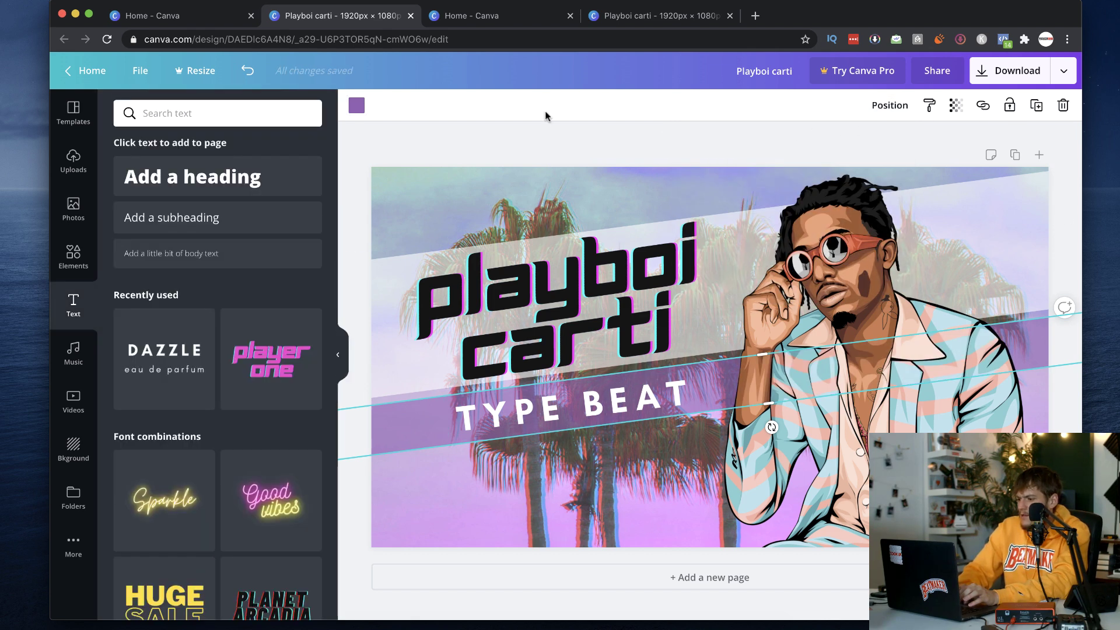
{"action": "left_click", "coordinate": [482, 156]}
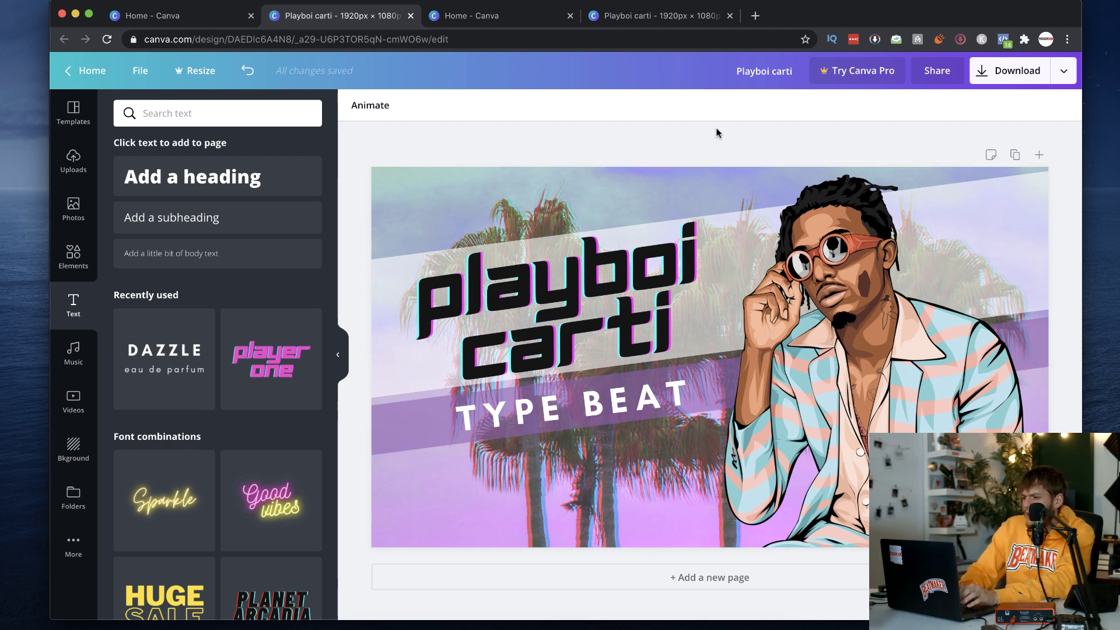
- Try an X-Process adjustment of 100 on the palm tree background and reset it to 0
{"action": "left_click", "coordinate": [428, 520]}
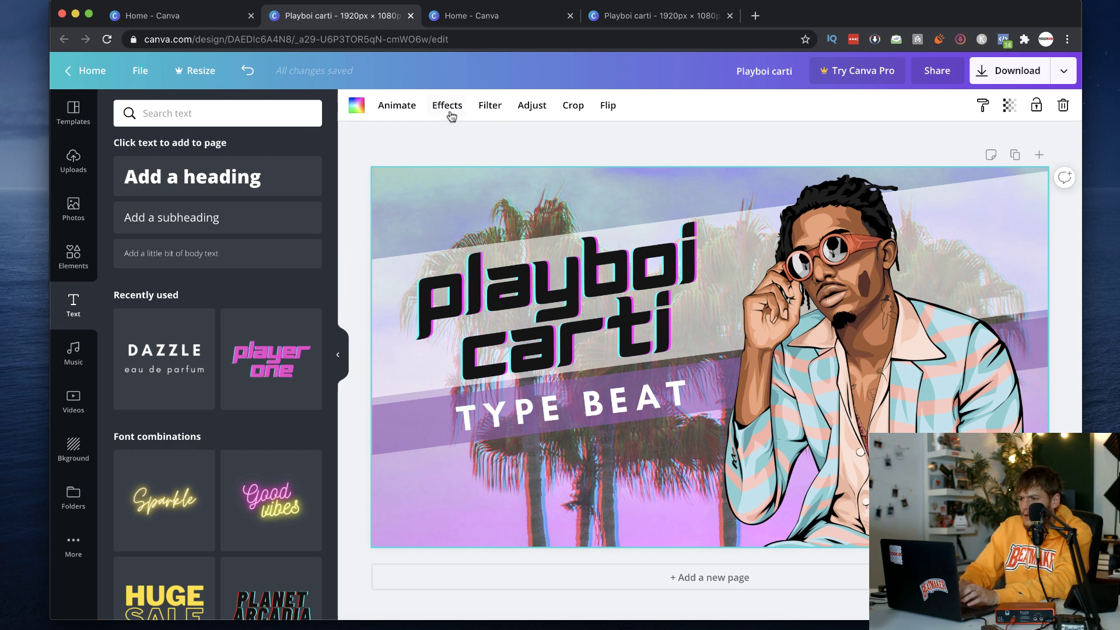
{"action": "left_click", "coordinate": [533, 106]}
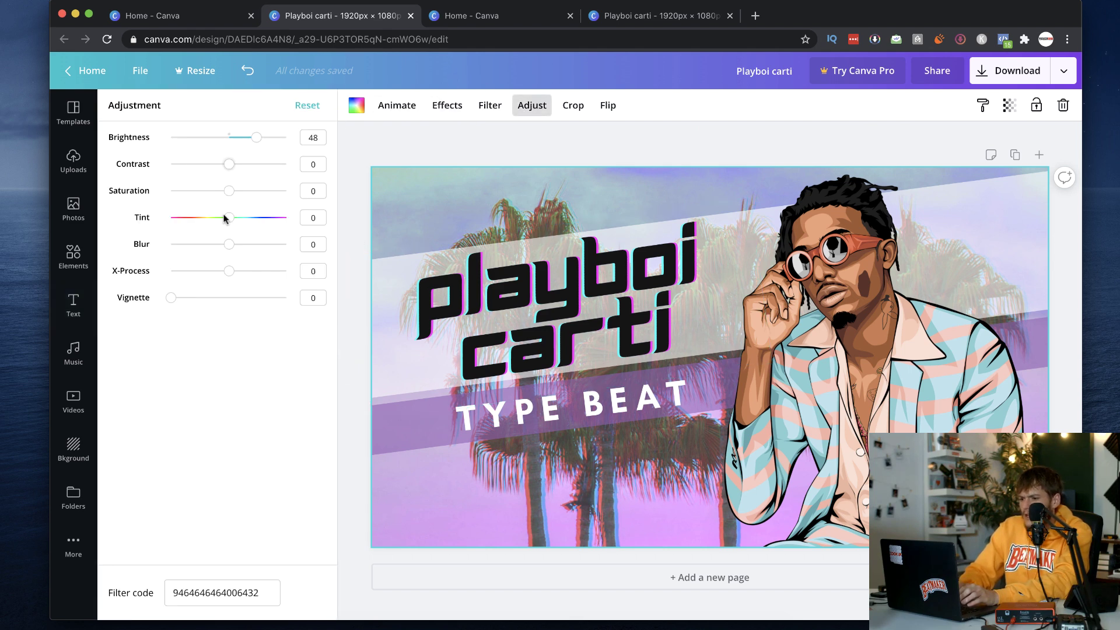
{"action": "left_click_drag", "start_coordinate": [228, 268], "coordinate": [289, 278]}
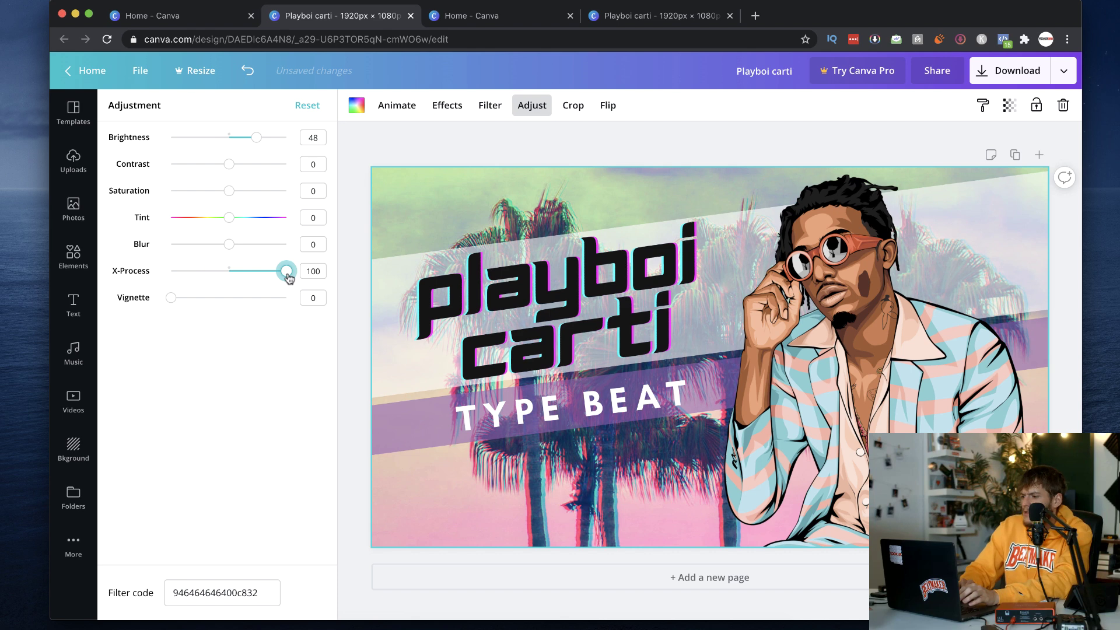
{"action": "left_click_drag", "start_coordinate": [288, 278], "coordinate": [233, 278]}
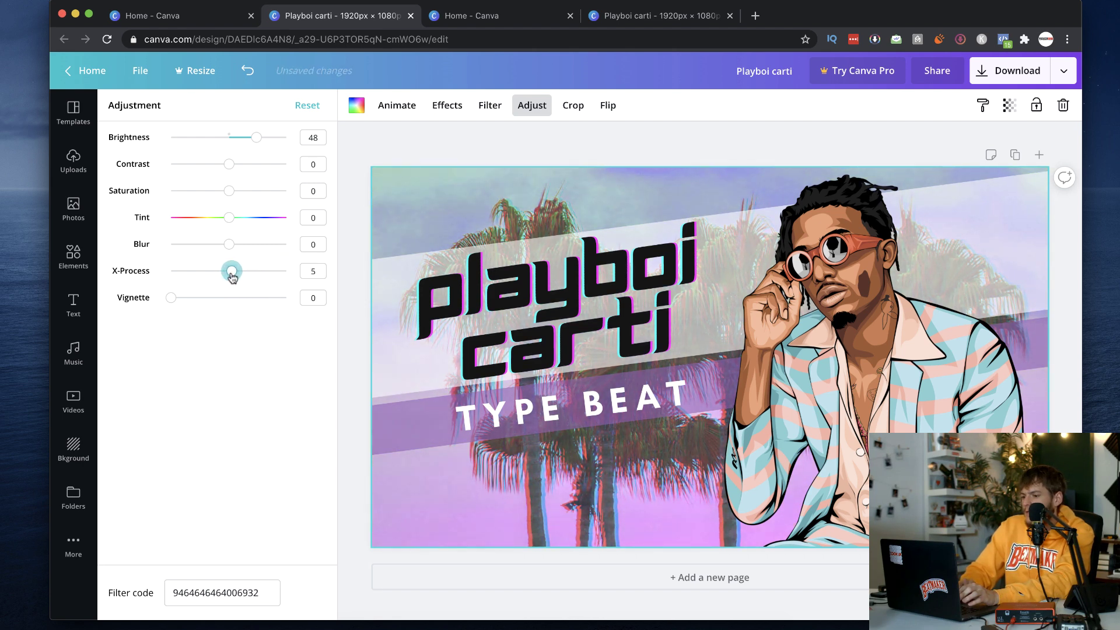
{"action": "double_click", "coordinate": [310, 272]}
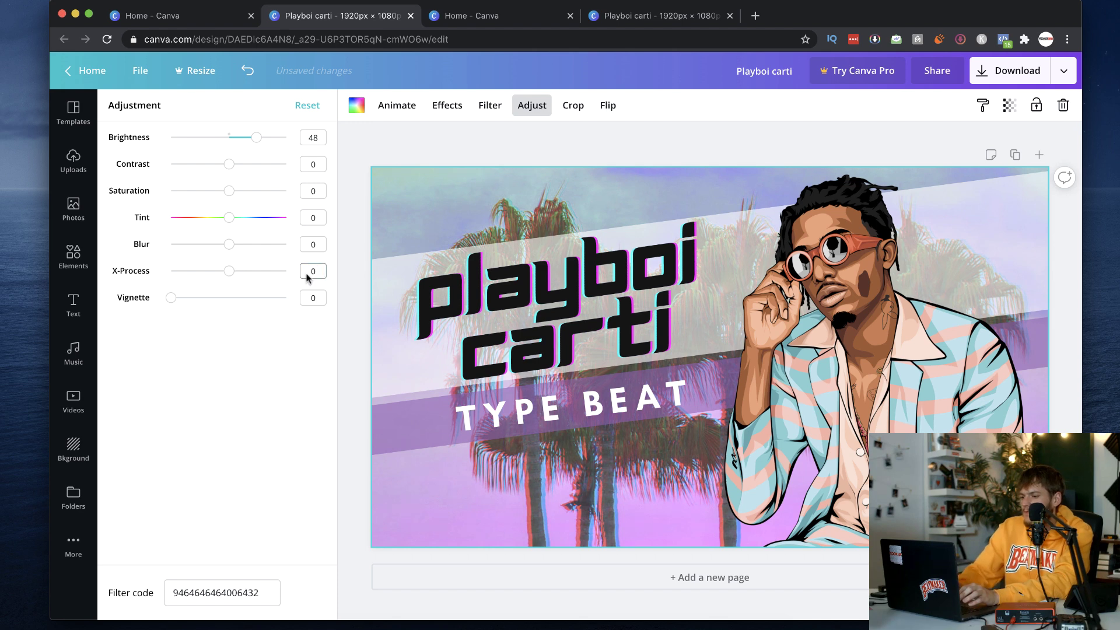
- Try a slight blur and a saturation of -100 on the palm tree background, resetting both to 0
{"action": "mouse_move", "coordinate": [228, 246]}
{"action": "left_mouse_down"}
{"action": "mouse_move", "coordinate": [245, 245]}
{"action": "mouse_move", "coordinate": [233, 247]}
{"action": "left_mouse_up"}
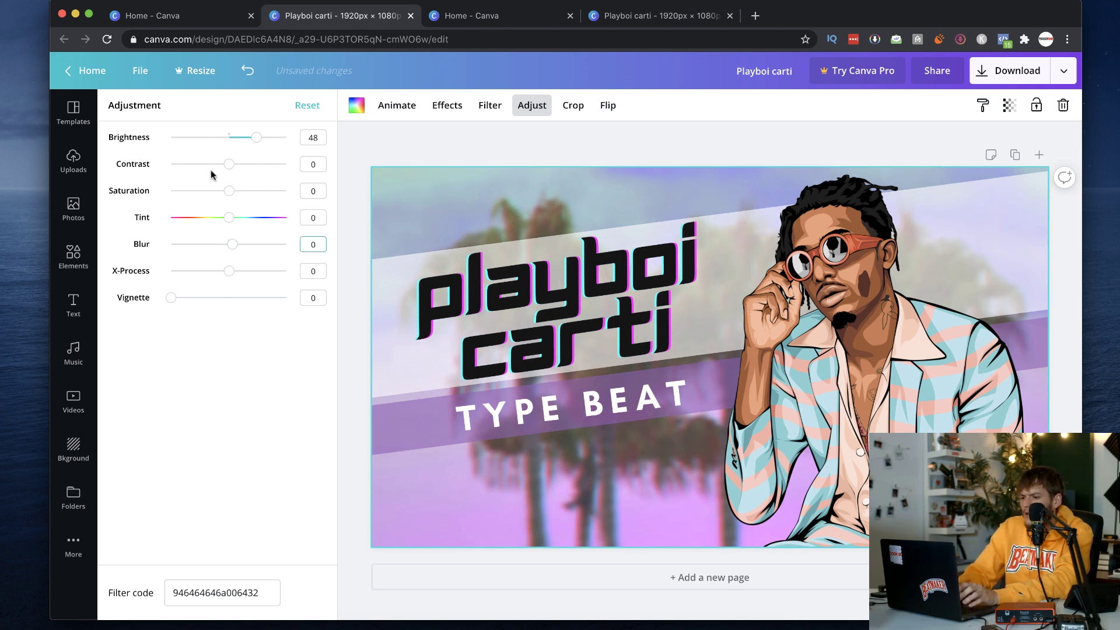
{"action": "left_click_drag", "start_coordinate": [228, 190], "coordinate": [151, 192]}
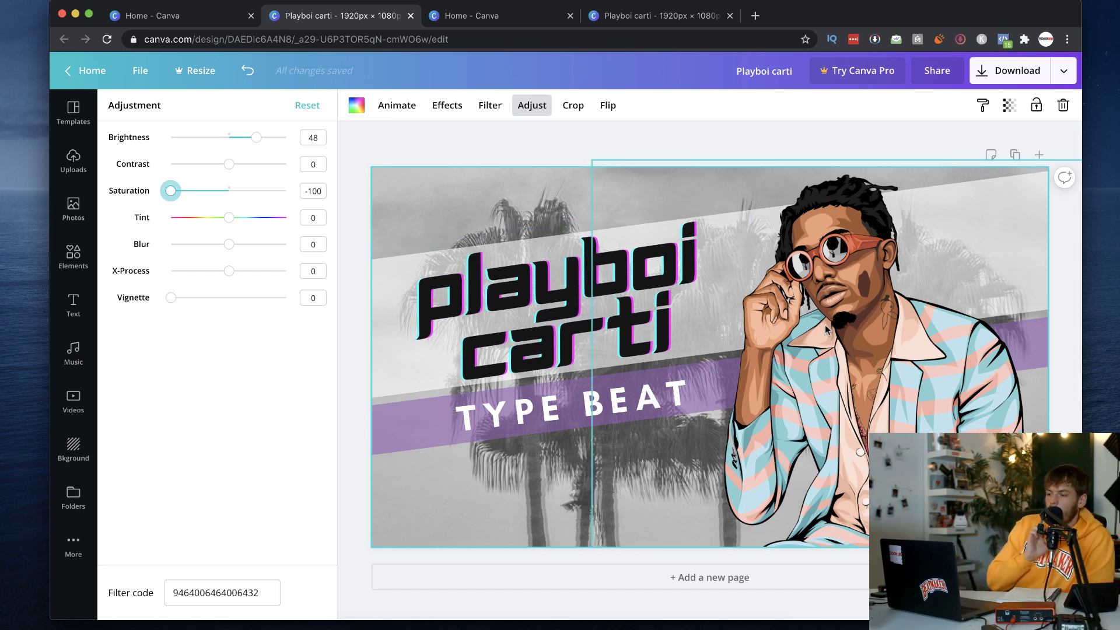
{"action": "left_click", "coordinate": [323, 191]}
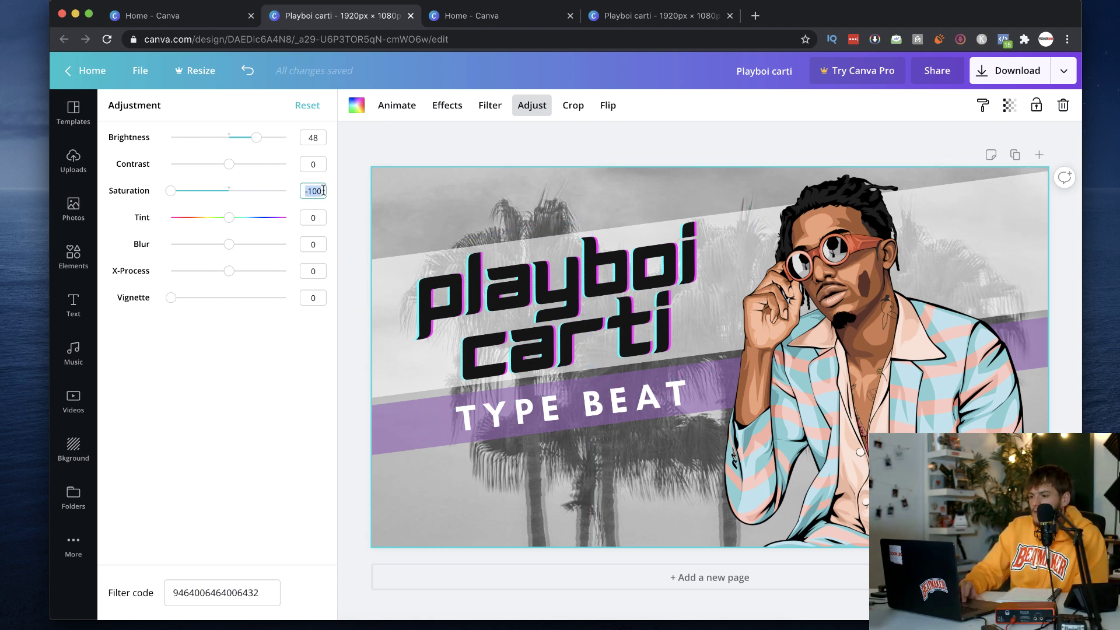
{"action": "key", "text": "Return"}
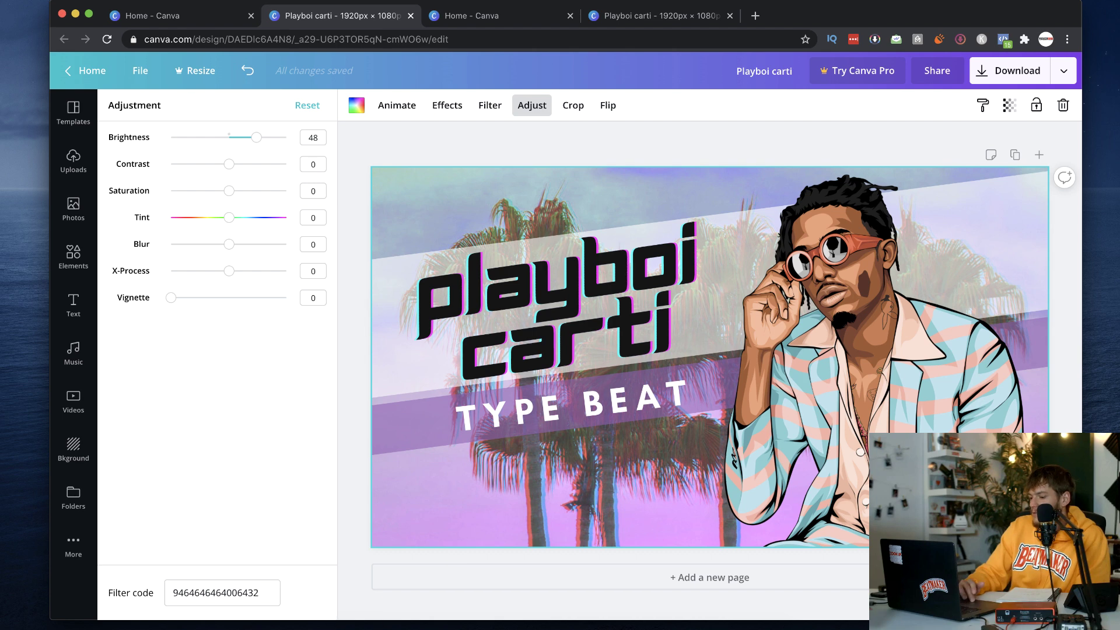
- Switch to Finder, open the Rapper Cartoons folder and preview the cartoon images from Gunna to Drake
{"action": "left_click", "coordinate": [351, 627]}
{"action": "double_click", "coordinate": [388, 145]}
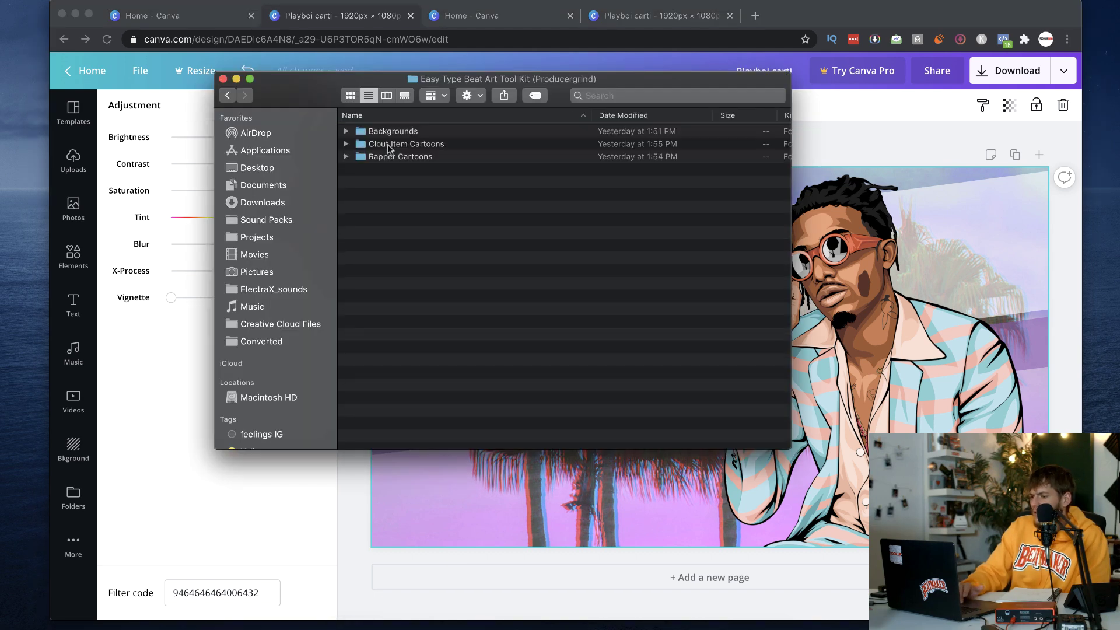
{"action": "double_click", "coordinate": [383, 156]}
{"action": "scroll", "coordinate": [402, 292], "scroll_direction": "down", "scroll_amount": 5}
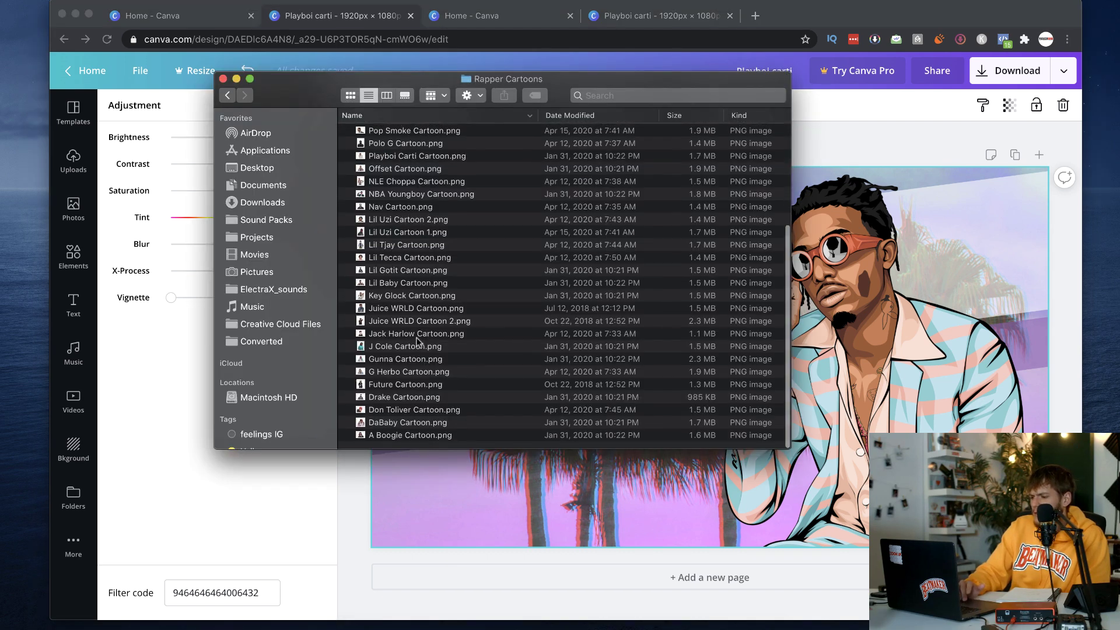
{"action": "left_click", "coordinate": [392, 367]}
{"action": "key", "text": "space"}
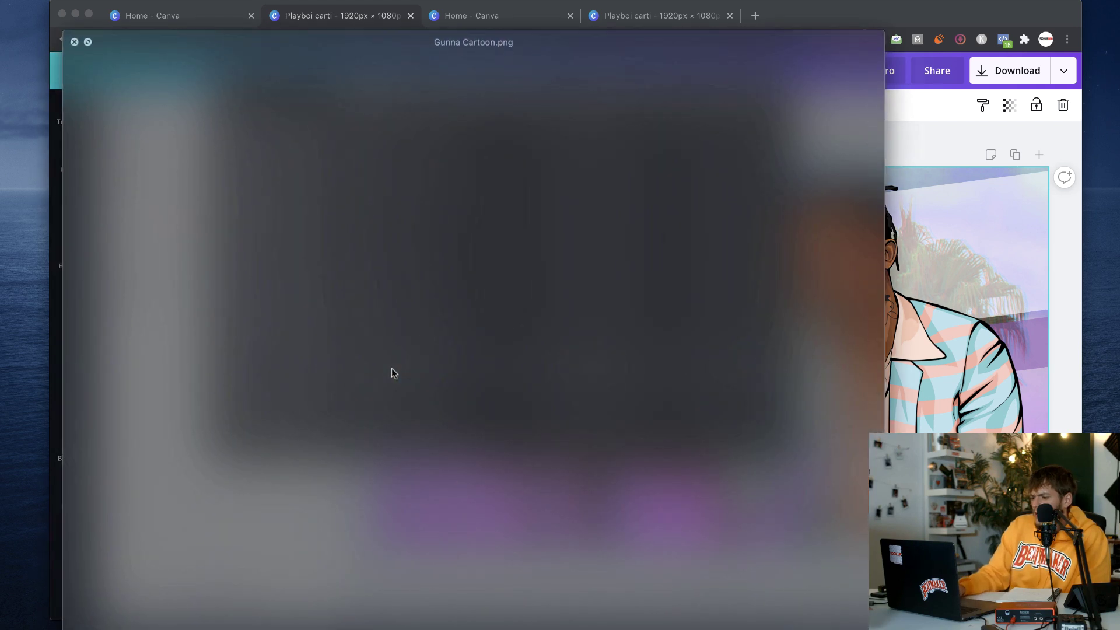
{"action": "key", "text": "Up"}
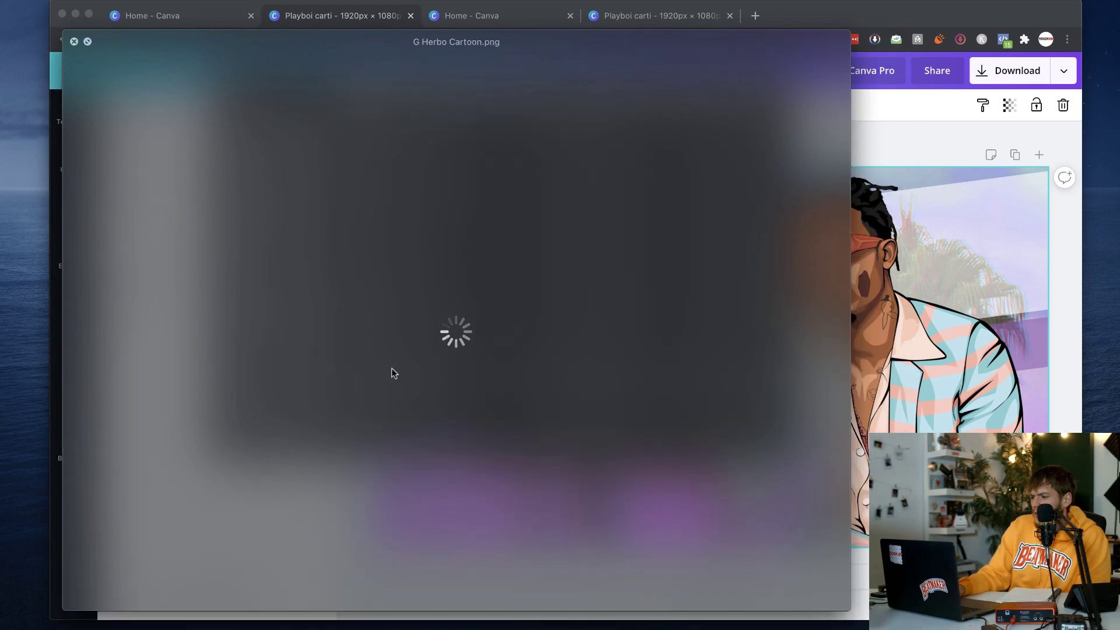
{"action": "key", "text": "Up"}
{"action": "key", "text": "Up"}
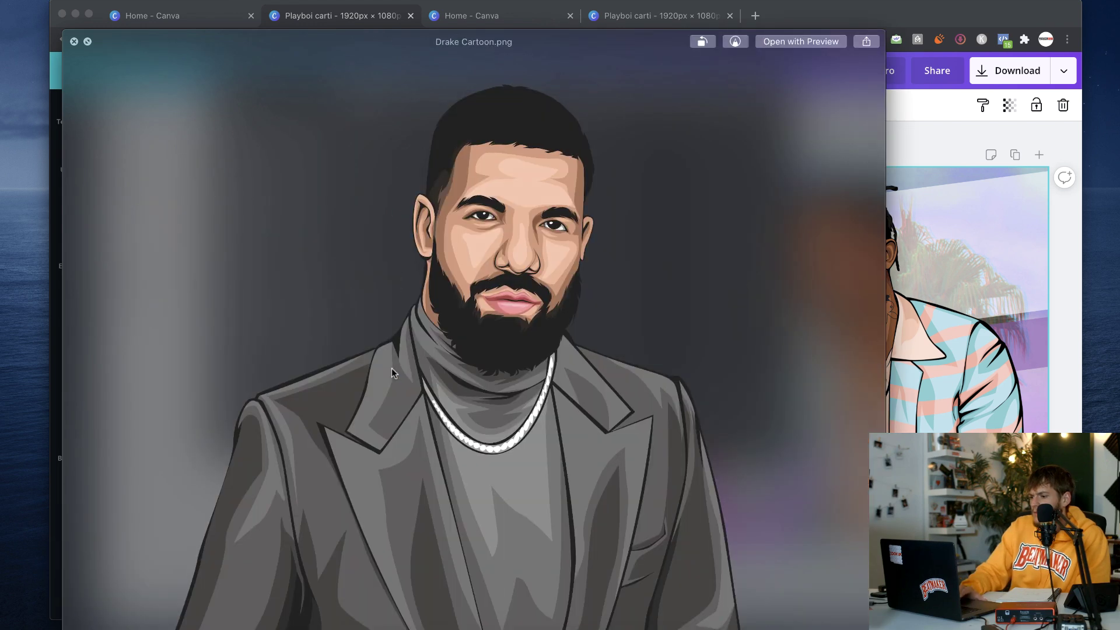
{"action": "key", "text": "space"}
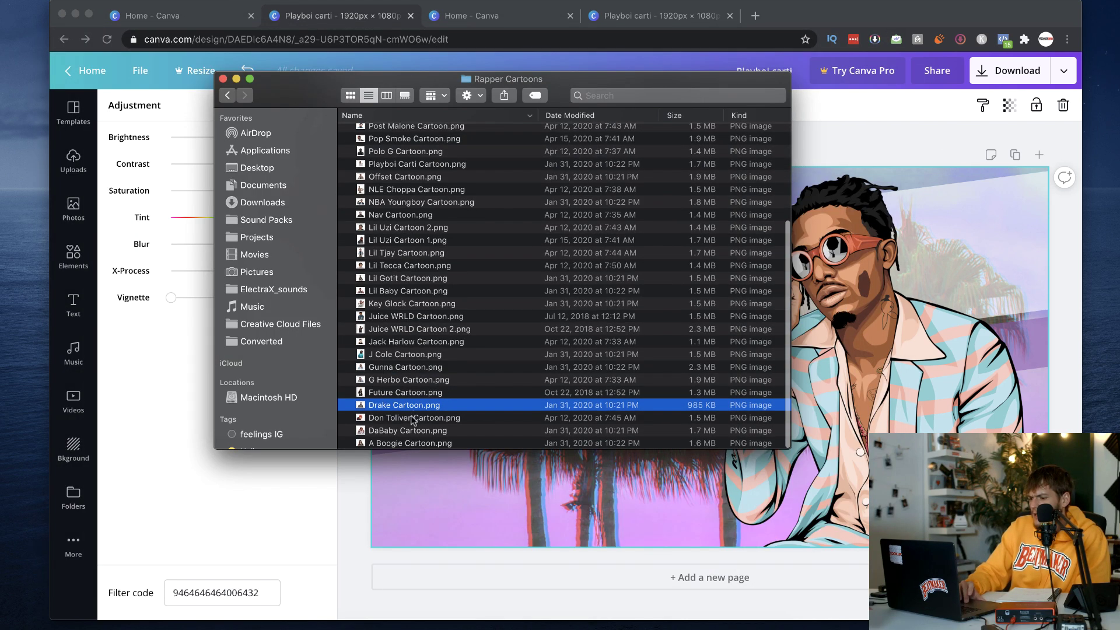
- Preview Key Glock Cartoon.png and Lil Tecca Cartoon.png in the Rapper Cartoons folder
{"action": "key", "text": "Down"}
{"action": "left_click", "coordinate": [402, 444]}
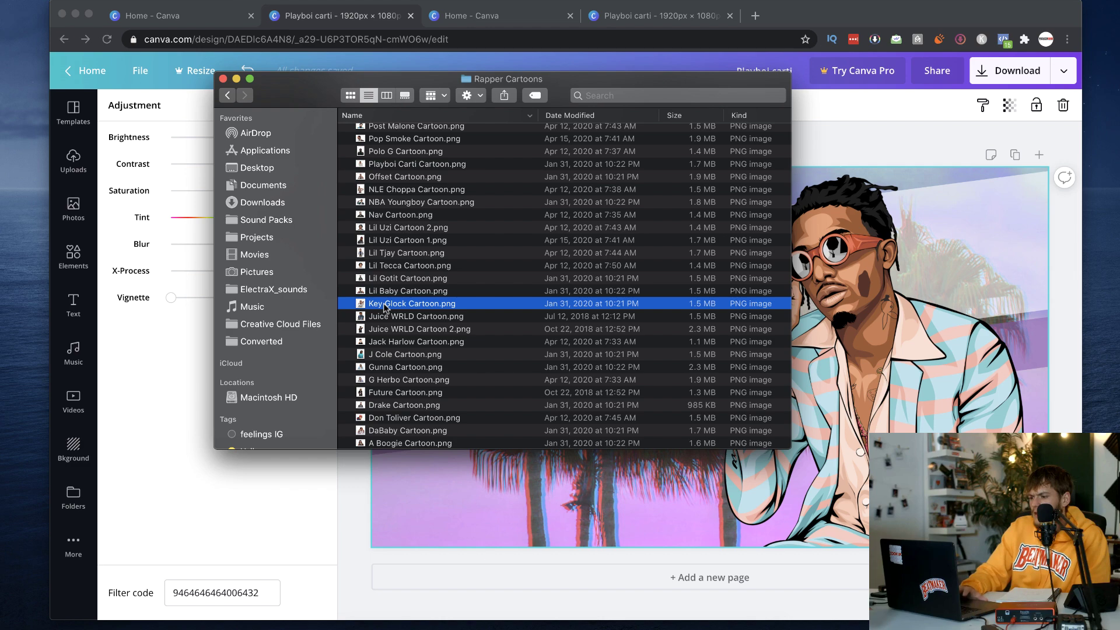
{"action": "key", "text": "space"}
{"action": "key", "text": "space"}
{"action": "scroll", "coordinate": [384, 304], "scroll_direction": "up", "scroll_amount": 1}
{"action": "scroll", "coordinate": [383, 304], "scroll_direction": "up", "scroll_amount": 2}
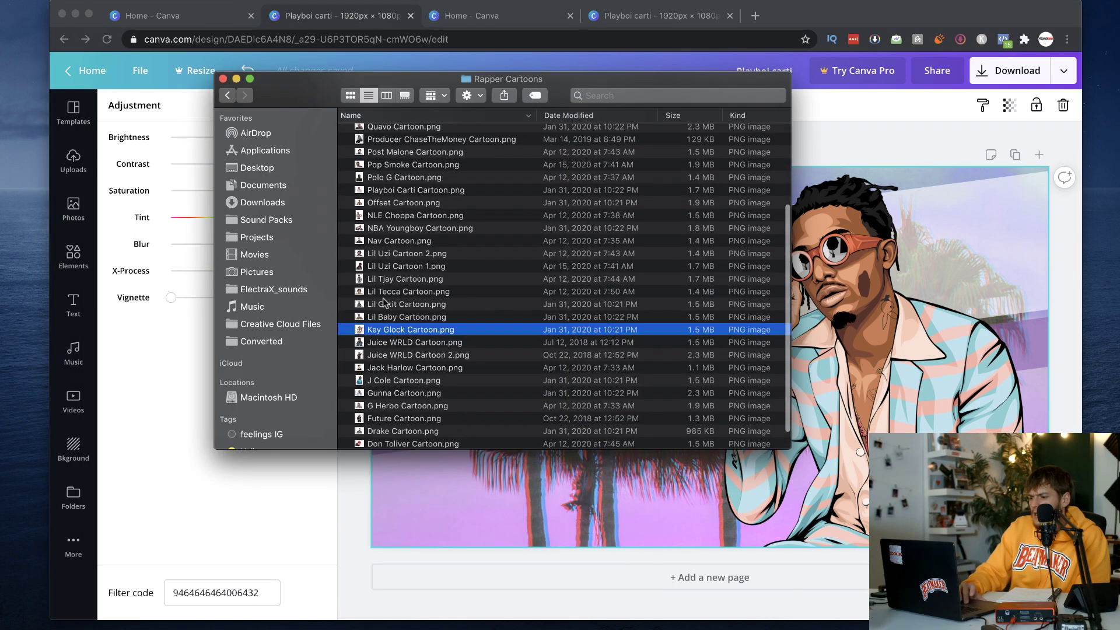
{"action": "left_click", "coordinate": [383, 302]}
{"action": "key", "text": "space"}
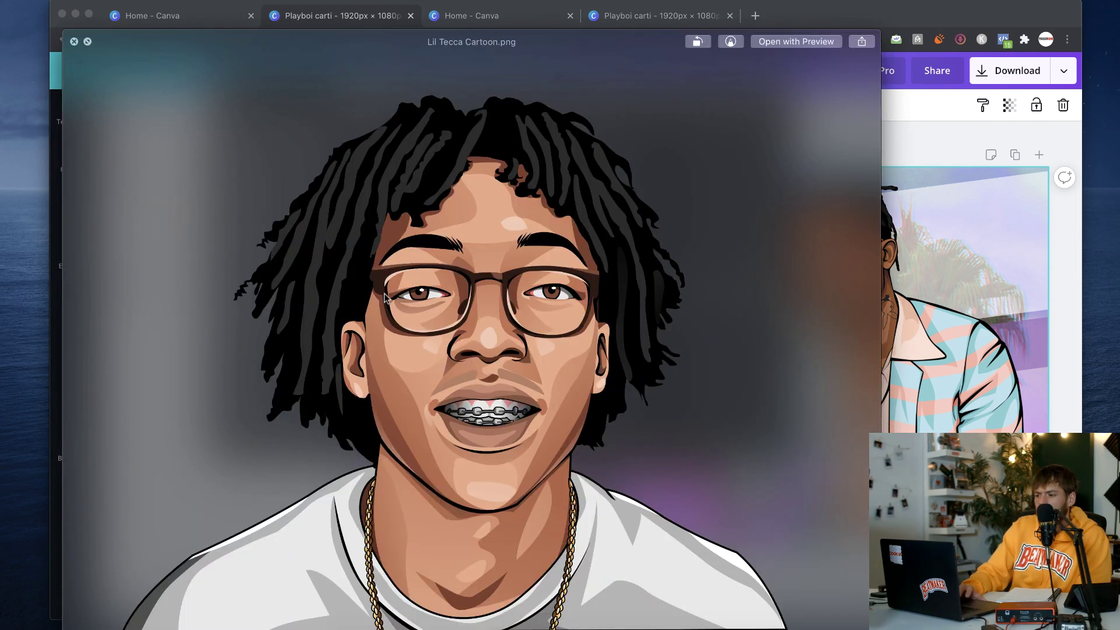
{"action": "key", "text": "space"}
- Preview the first Roddy Ricch cartoon and the Stunna 4 Vegas cartoon, returning to the toolkit folder and minimizing Finder
{"action": "scroll", "coordinate": [384, 298], "scroll_direction": "up", "scroll_amount": 2}
{"action": "scroll", "coordinate": [385, 297], "scroll_direction": "up", "scroll_amount": 5}
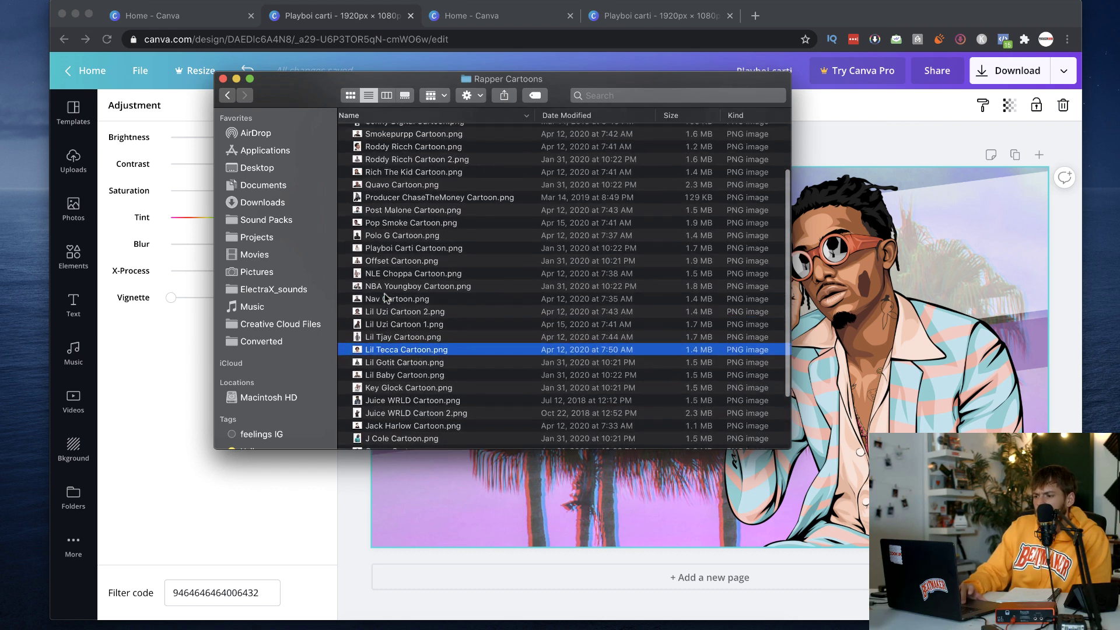
{"action": "scroll", "coordinate": [380, 265], "scroll_direction": "up", "scroll_amount": 1}
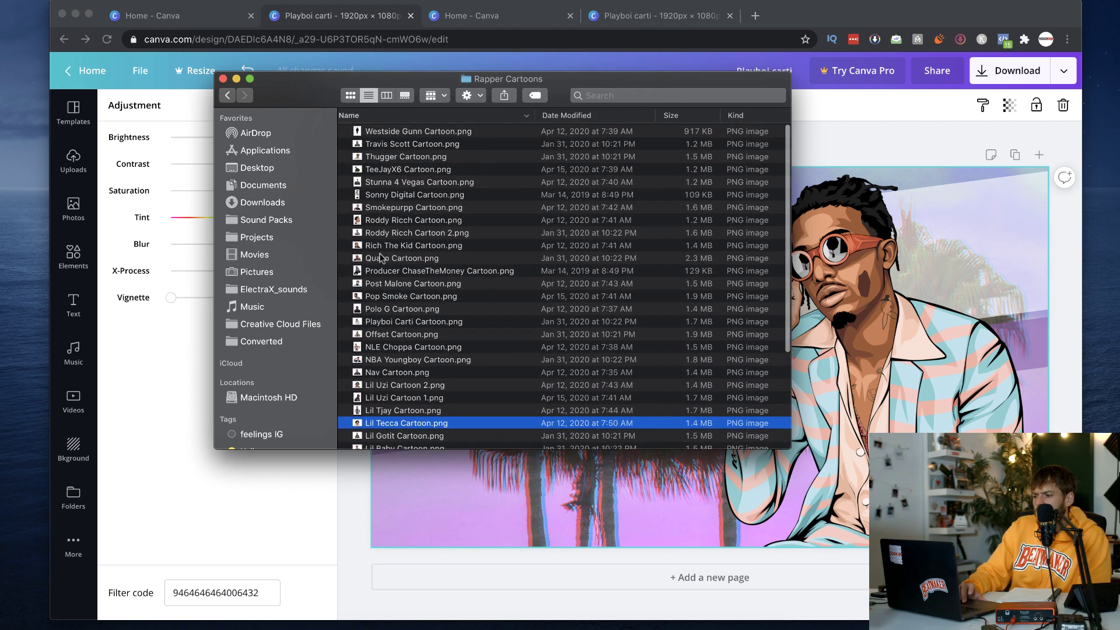
{"action": "left_click", "coordinate": [387, 221]}
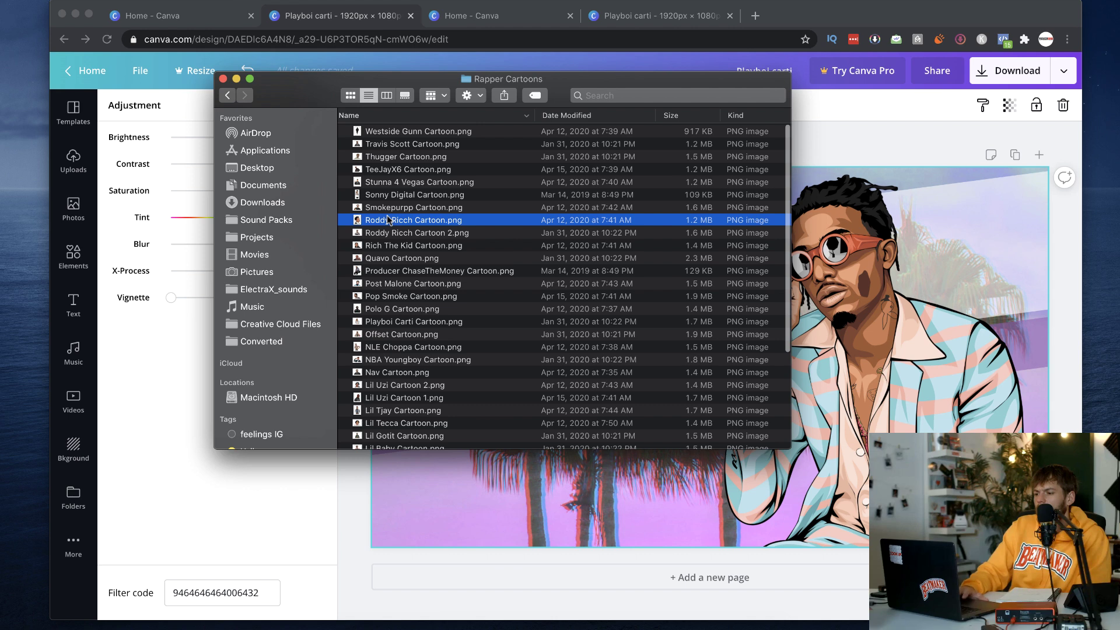
{"action": "key", "text": "space"}
{"action": "key", "text": "space"}
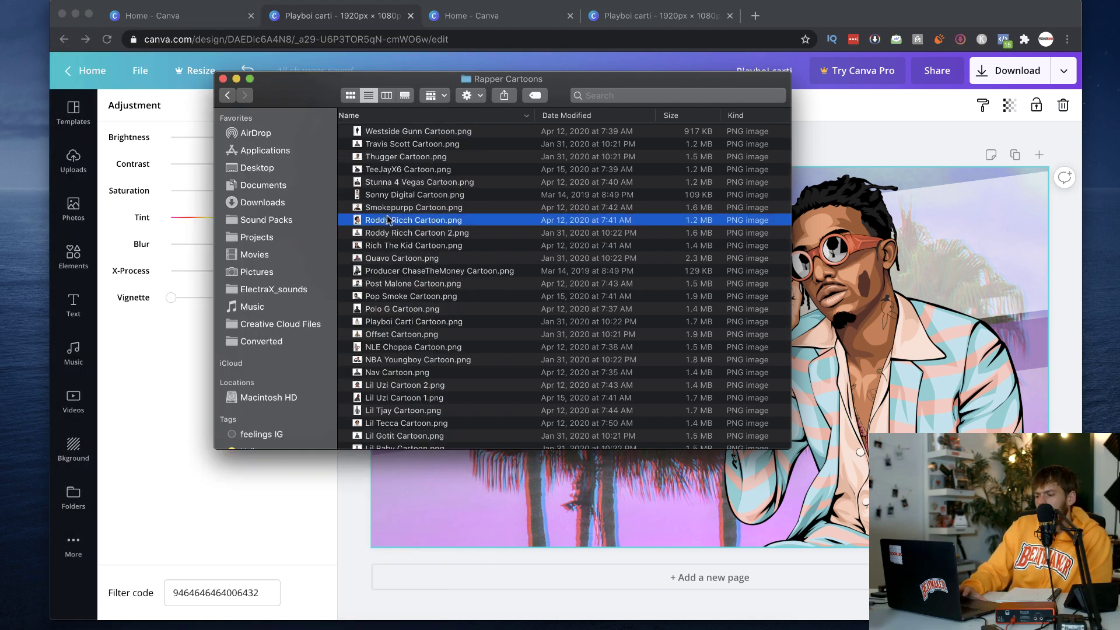
{"action": "left_click", "coordinate": [391, 184]}
{"action": "key", "text": "space"}
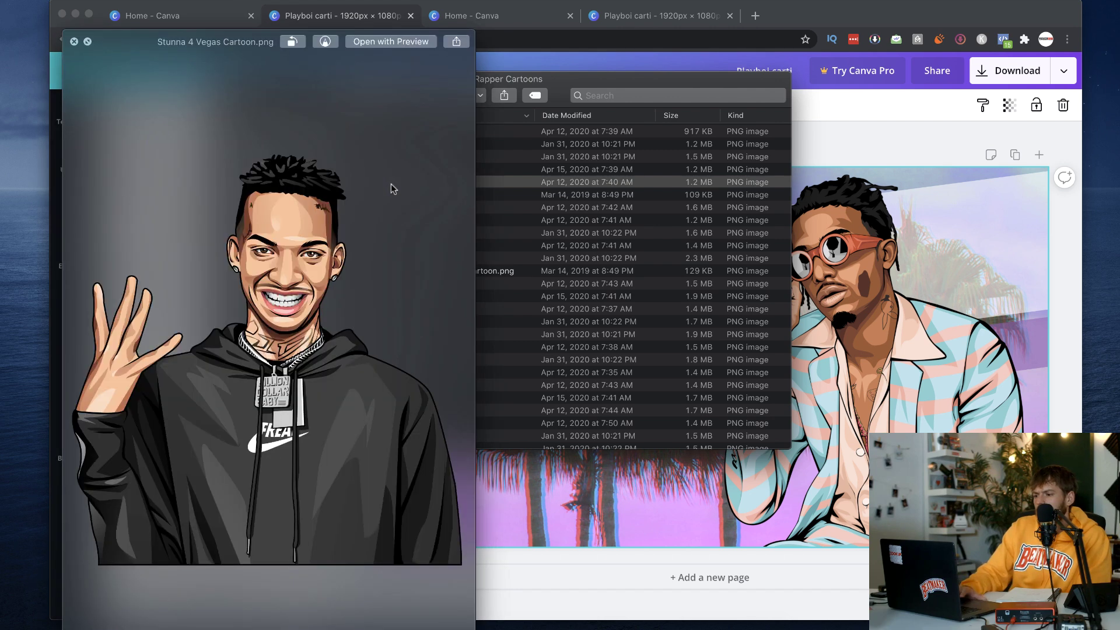
{"action": "key", "text": "space"}
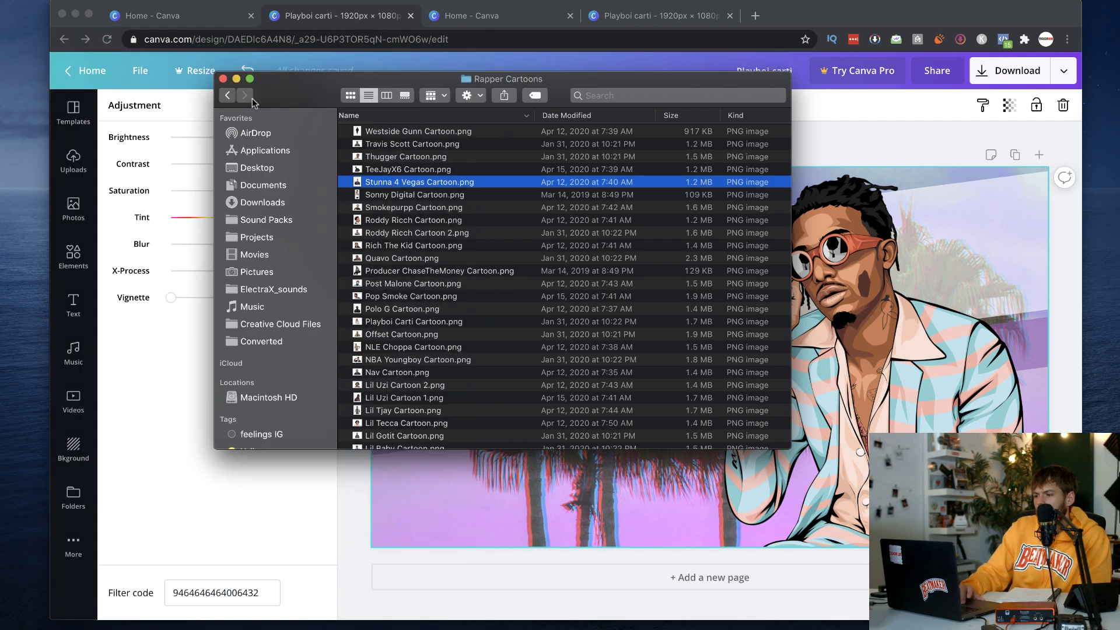
{"action": "left_click", "coordinate": [227, 95]}
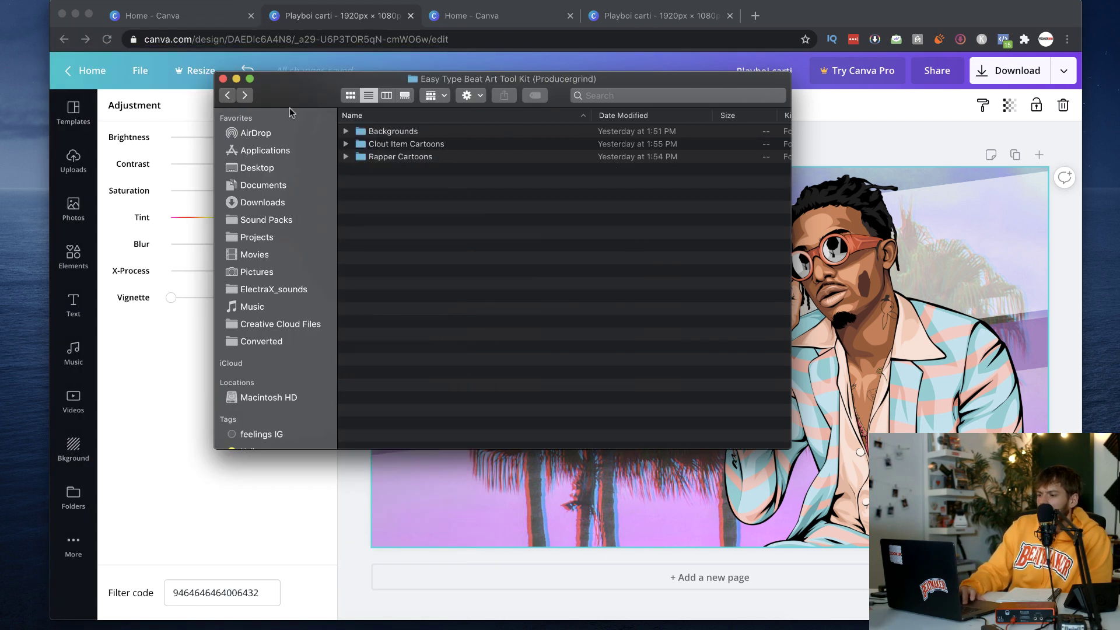
{"action": "left_click", "coordinate": [236, 79]}
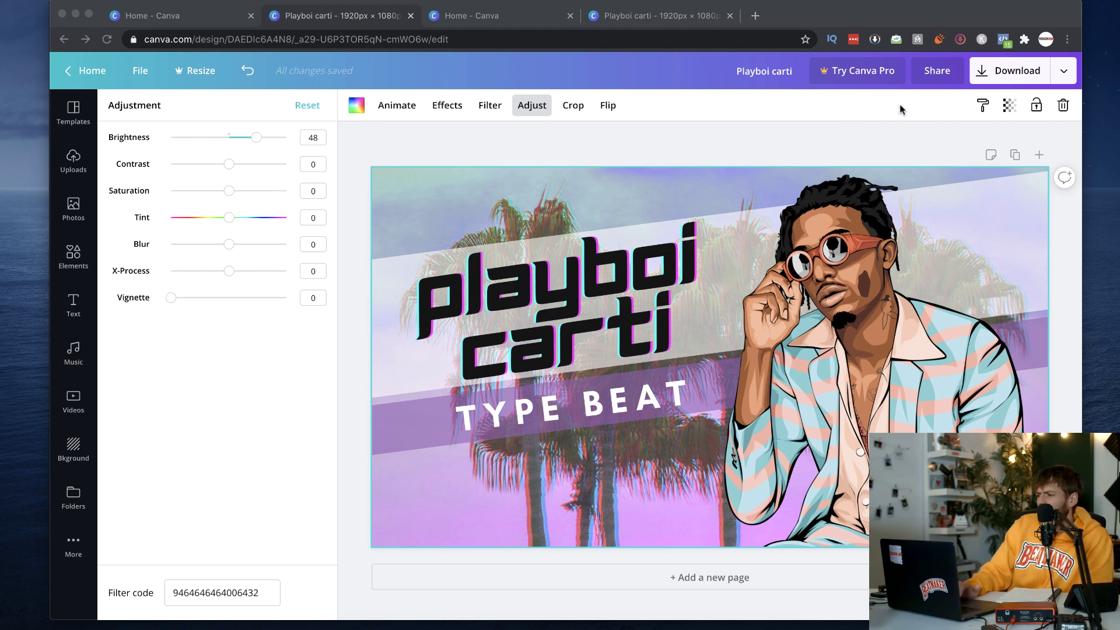
- Download the finished Playboi carti design from Canva as a 1920 x 1080 px PNG
{"action": "left_click", "coordinate": [1062, 75]}
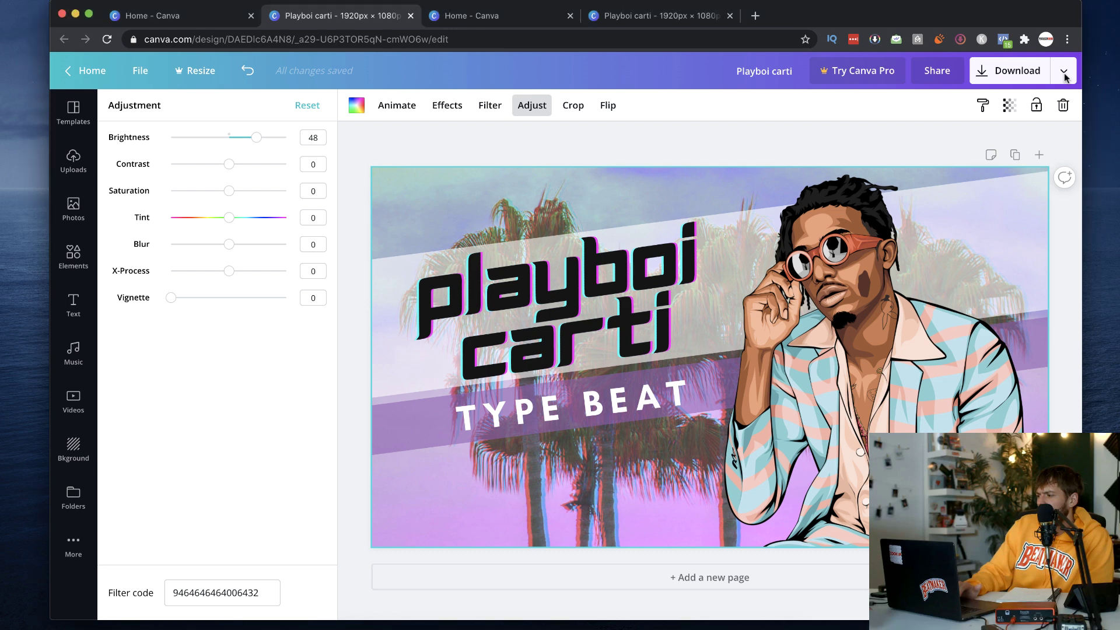
{"action": "left_click", "coordinate": [998, 72]}
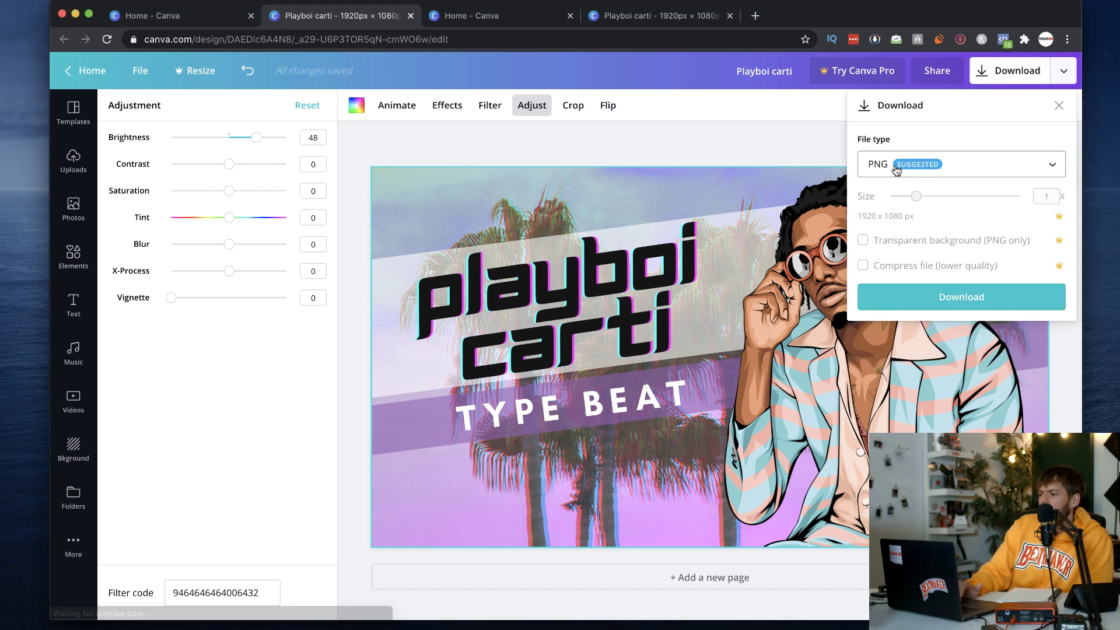
{"action": "left_click", "coordinate": [933, 303]}
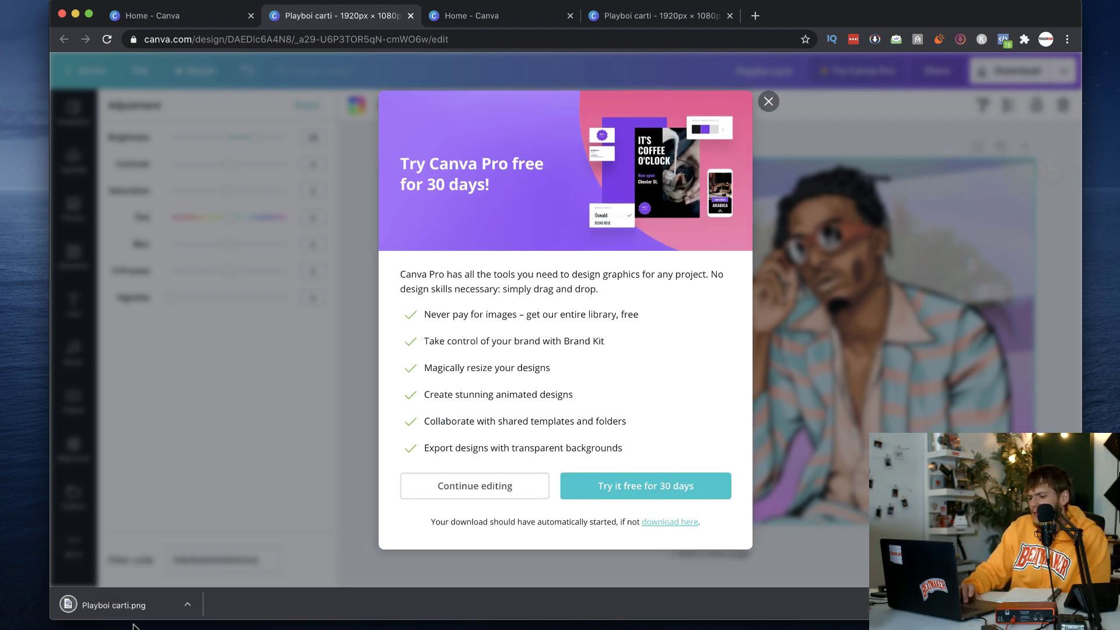
- Search the web for "toonstotube" in a new tab, open the TunesToTube site and sign in with Google
{"action": "left_click", "coordinate": [755, 16]}
{"action": "type", "text": "toonsyo"}
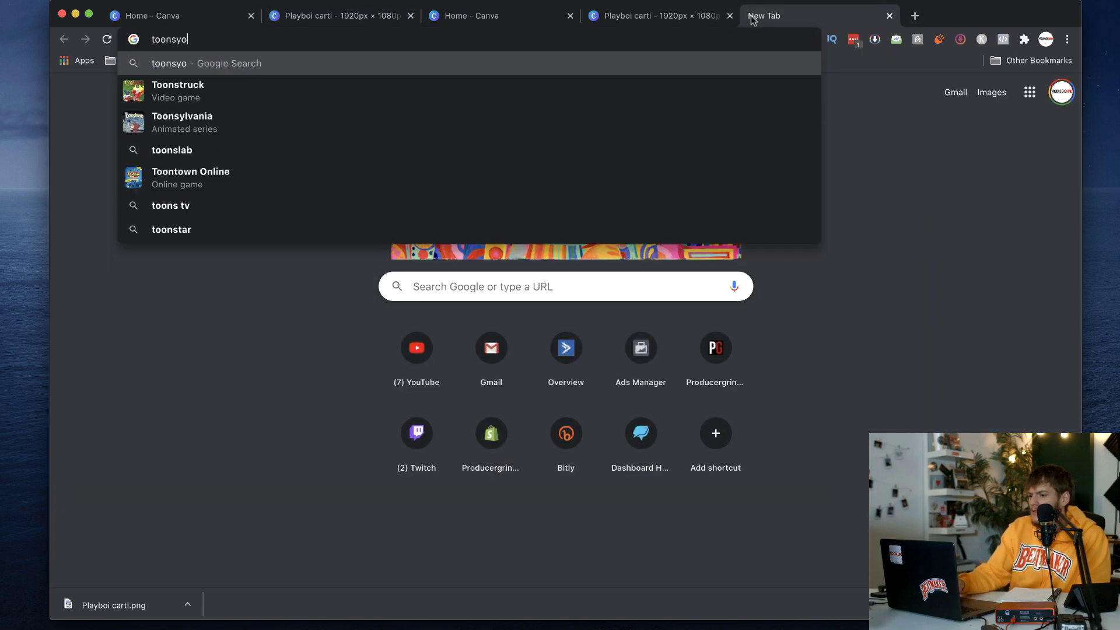
{"action": "key", "text": "BackSpace"}
{"action": "key", "text": "BackSpace"}
{"action": "type", "text": "totube"}
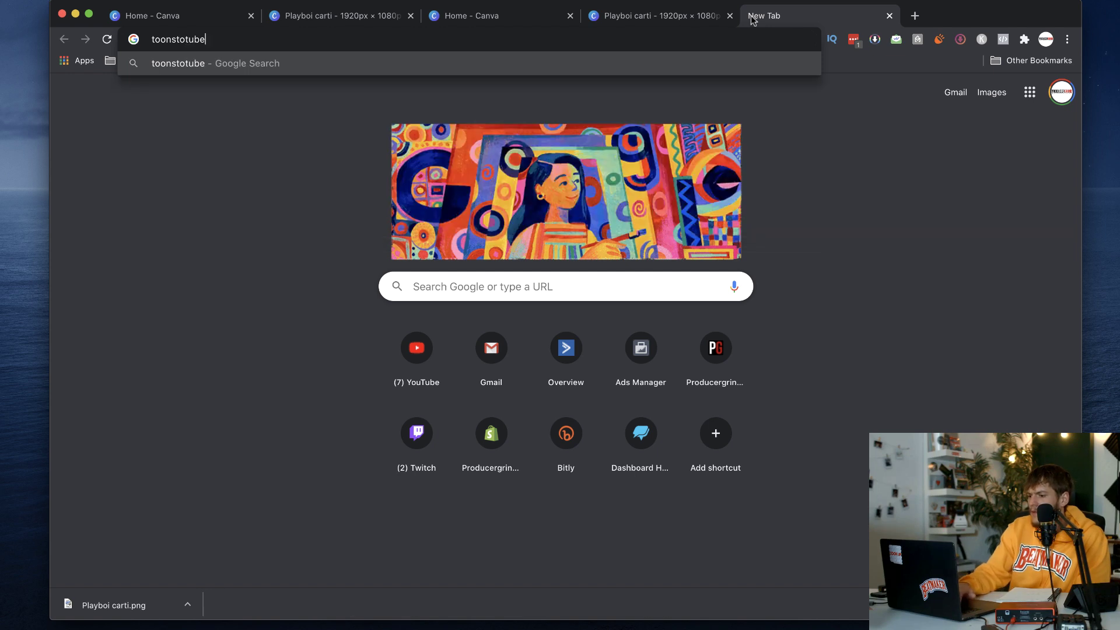
{"action": "key", "text": "Return"}
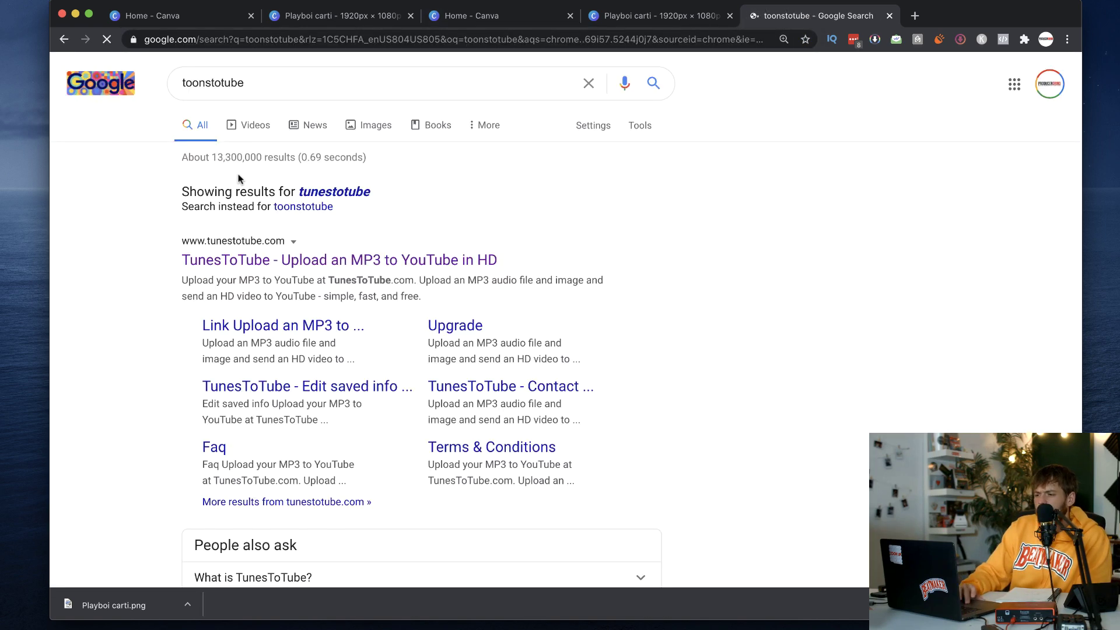
{"action": "left_click", "coordinate": [240, 261]}
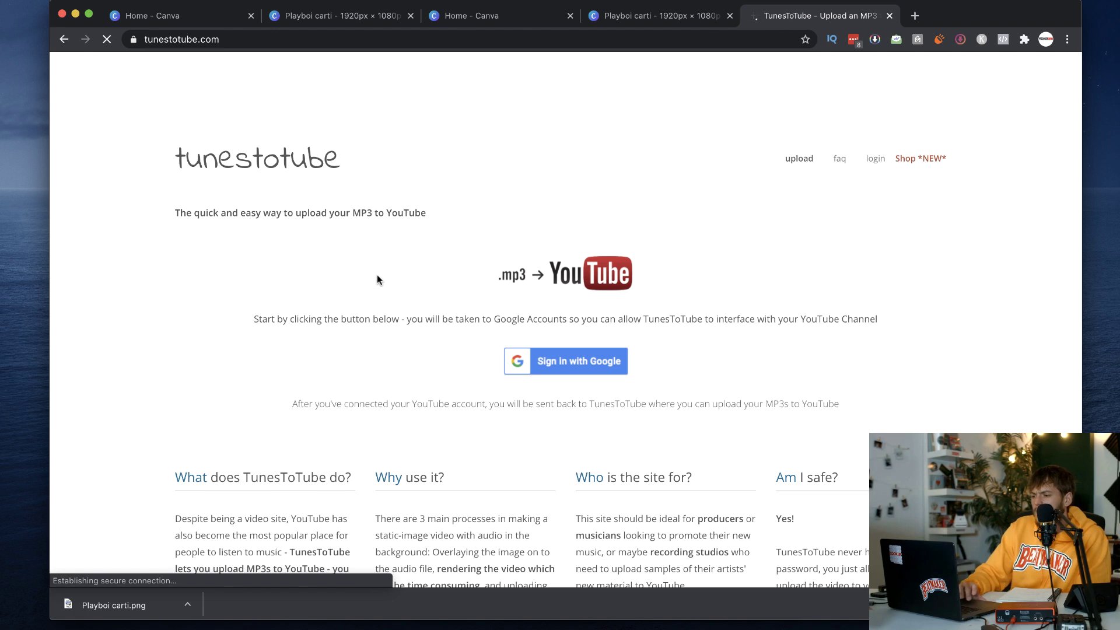
{"action": "scroll", "coordinate": [455, 281], "scroll_direction": "down", "scroll_amount": 2}
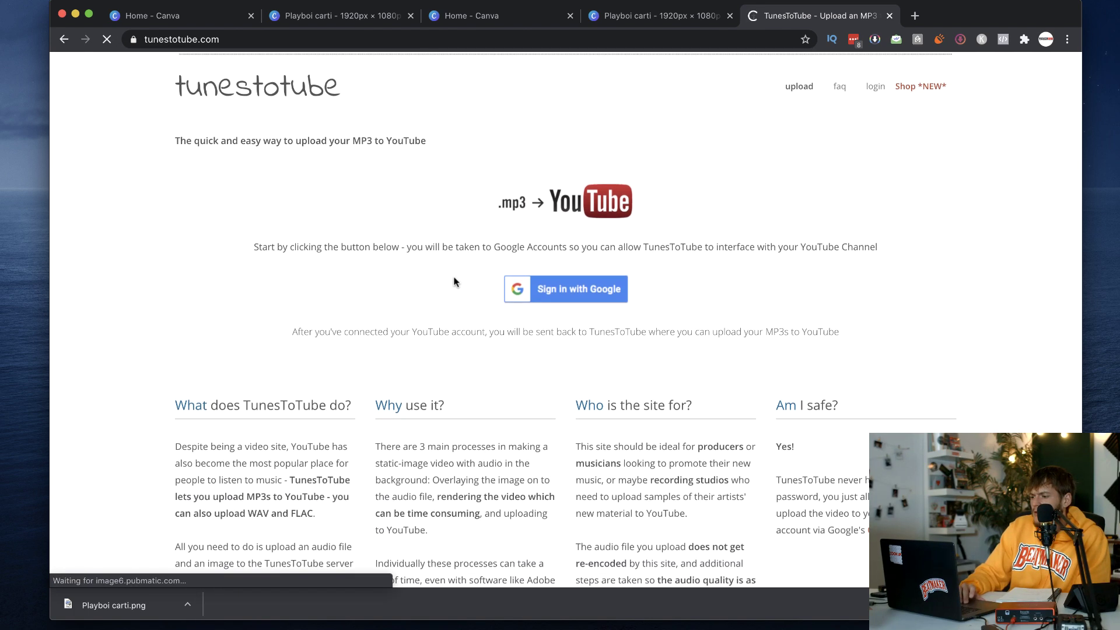
{"action": "left_click", "coordinate": [578, 257]}
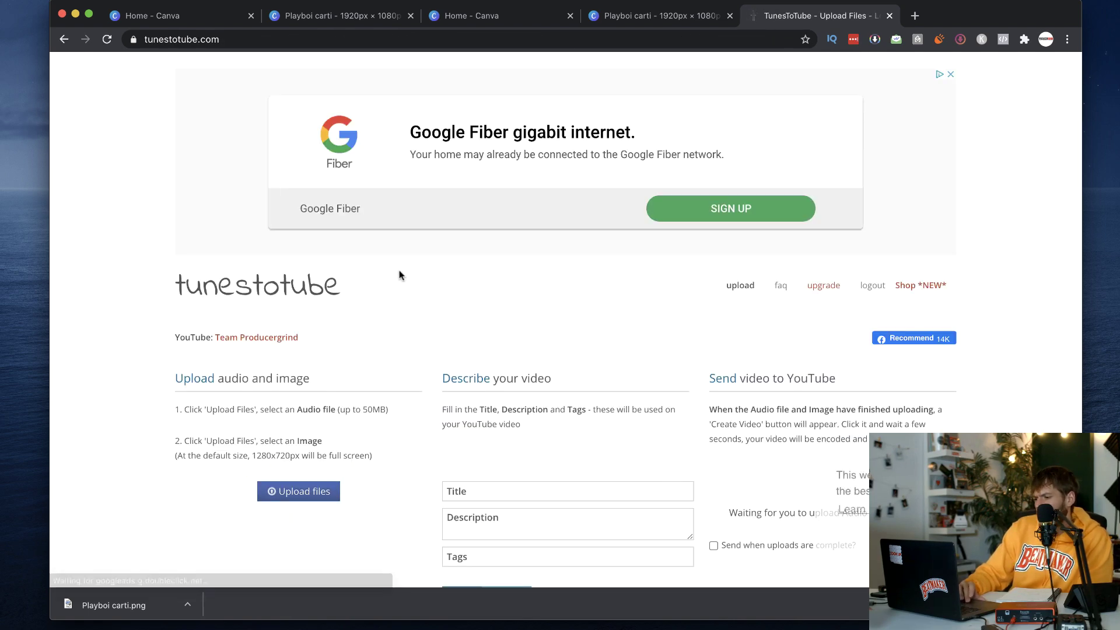
- Upload the previewed "beat 1001 Boss Level" bpm 139 (1) MP3 as the audio and Playboi carti.png from Downloads as the image
{"action": "scroll", "coordinate": [399, 274], "scroll_direction": "down", "scroll_amount": 3}
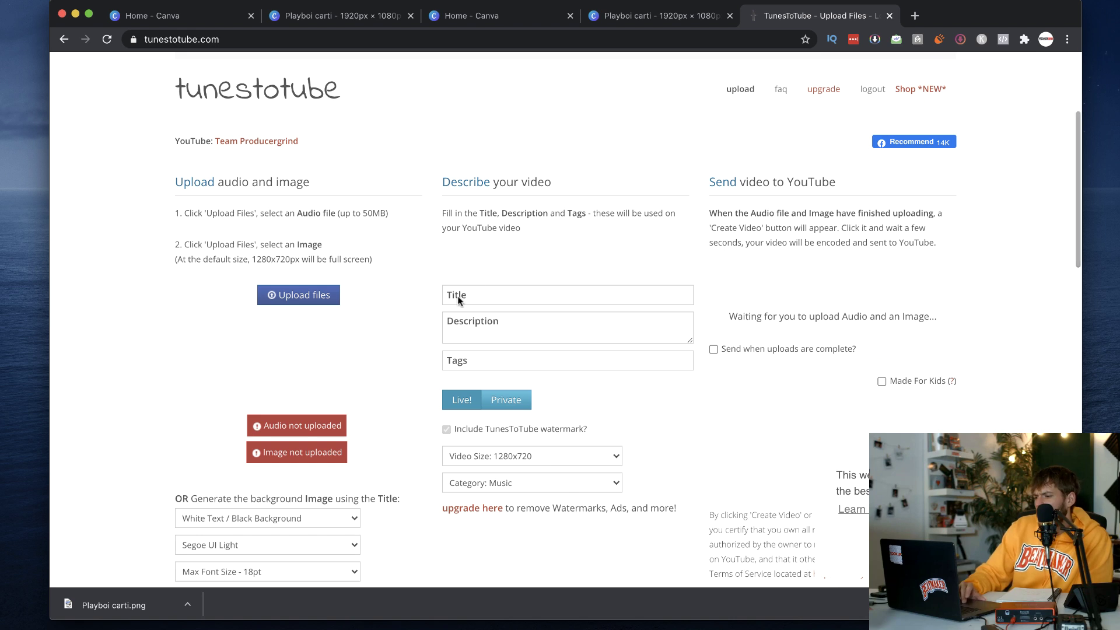
{"action": "left_click", "coordinate": [288, 295]}
{"action": "left_click", "coordinate": [448, 171]}
{"action": "key", "text": "space"}
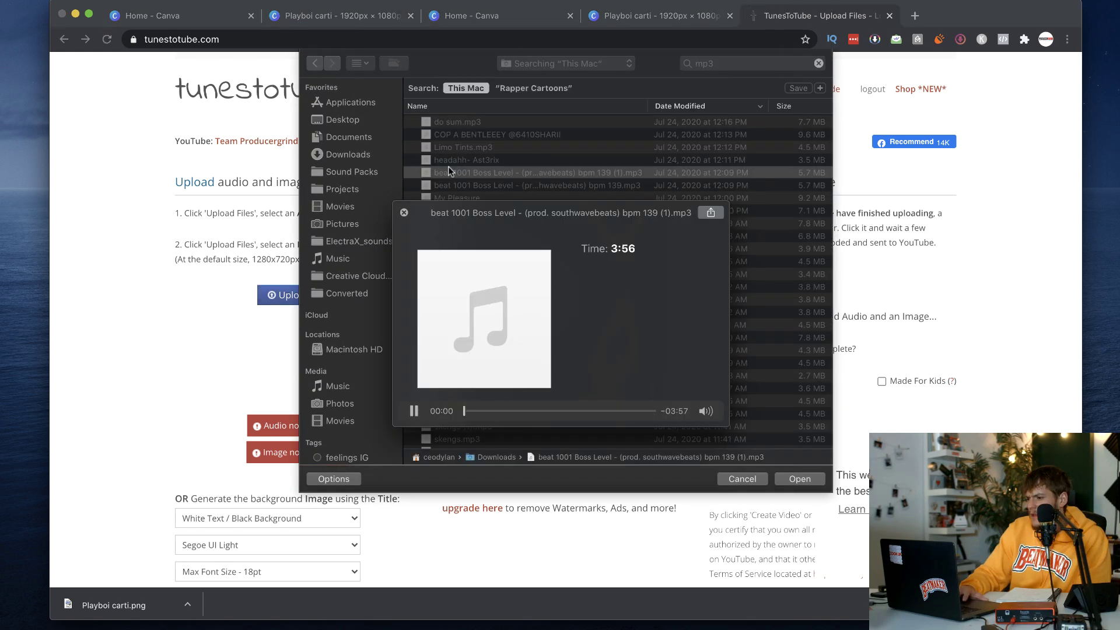
{"action": "key", "text": "Return"}
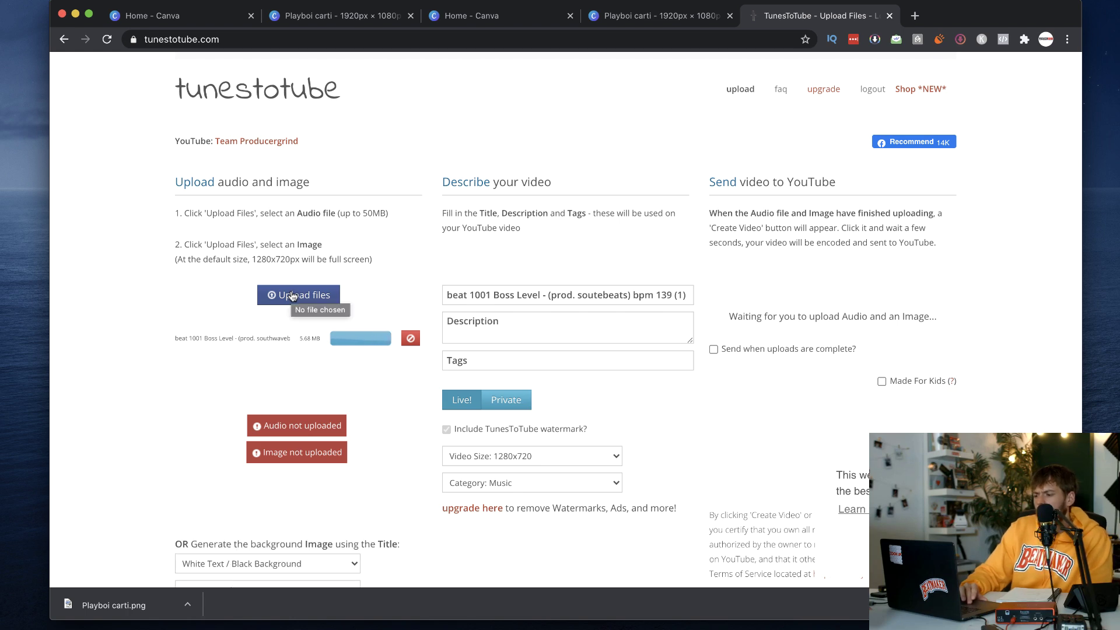
{"action": "left_click", "coordinate": [293, 296]}
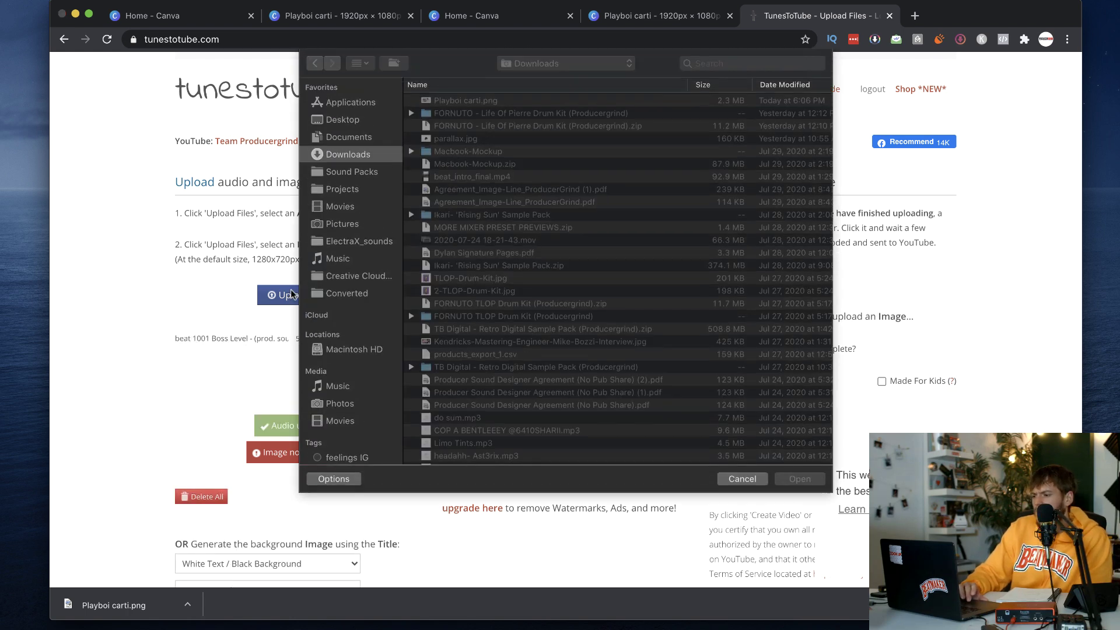
{"action": "double_click", "coordinate": [474, 99]}
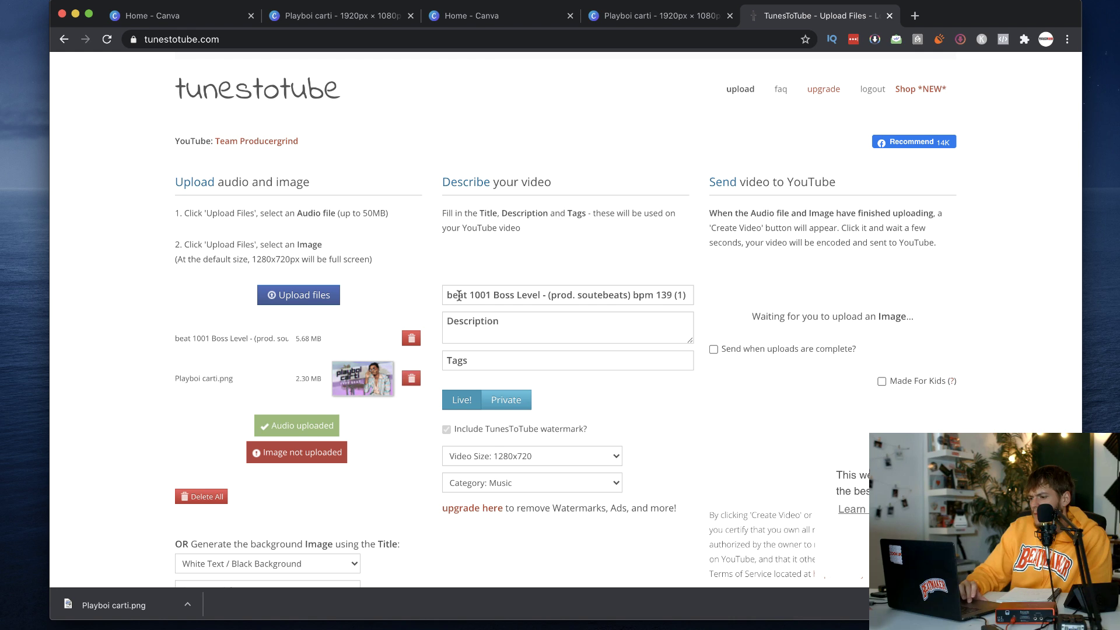
- Replace the video title with "Playboi Carti Type Beat"
{"action": "triple_click", "coordinate": [488, 300]}
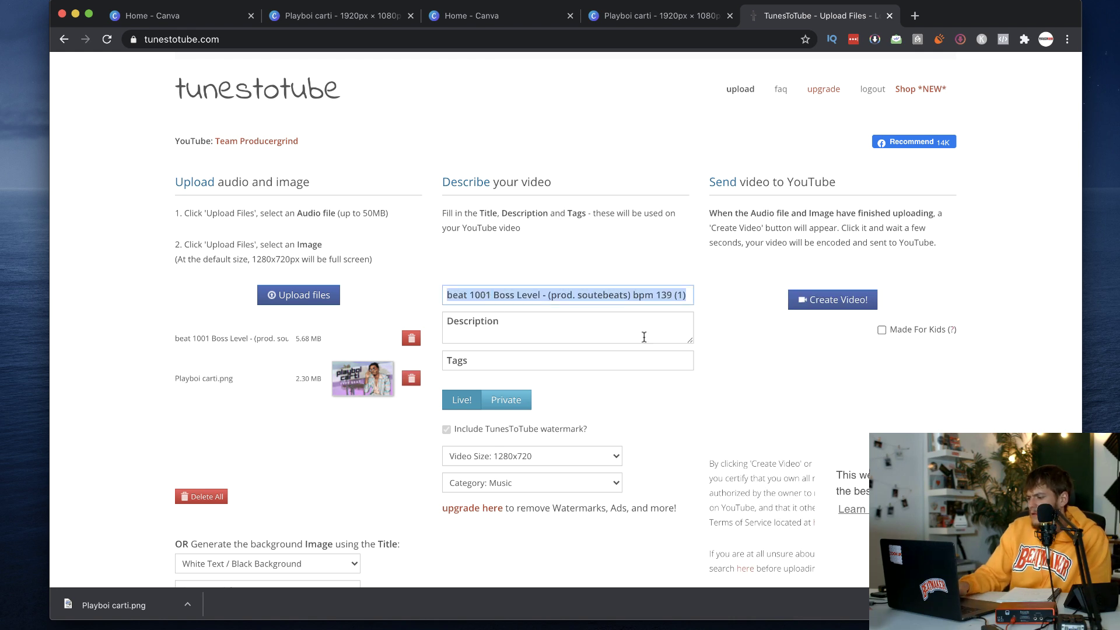
{"action": "type", "text": "p"}
{"action": "key", "text": "BackSpace"}
{"action": "type", "text": "Playboi Carti Type Beat"}
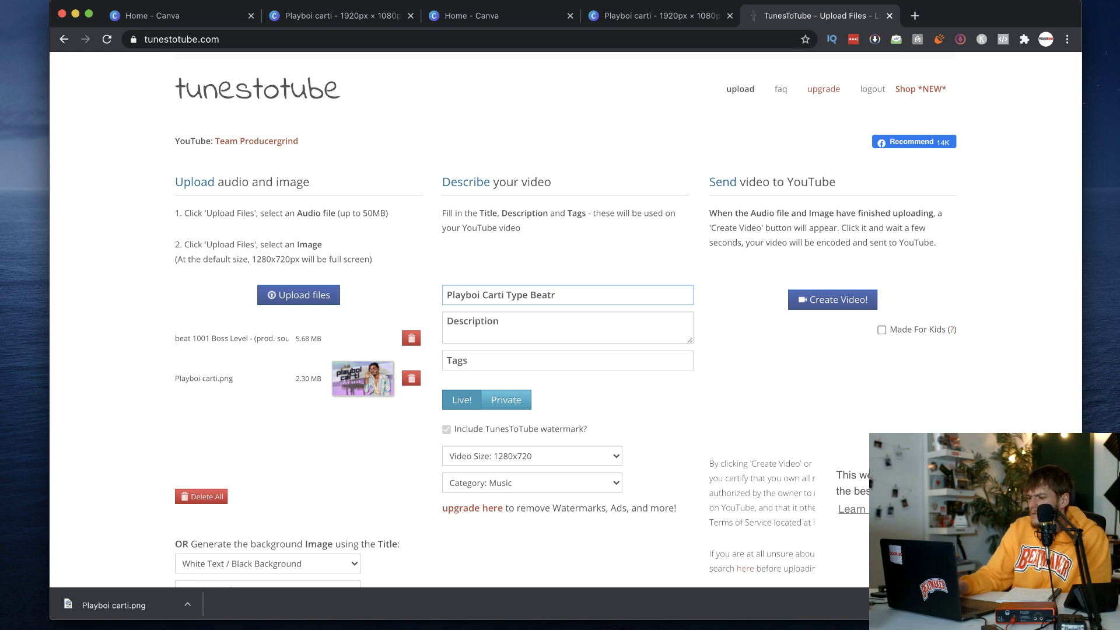
- Look through the whole upload page, from the video details and background image options to the footer
{"action": "scroll", "coordinate": [642, 412], "scroll_direction": "down", "scroll_amount": 5}
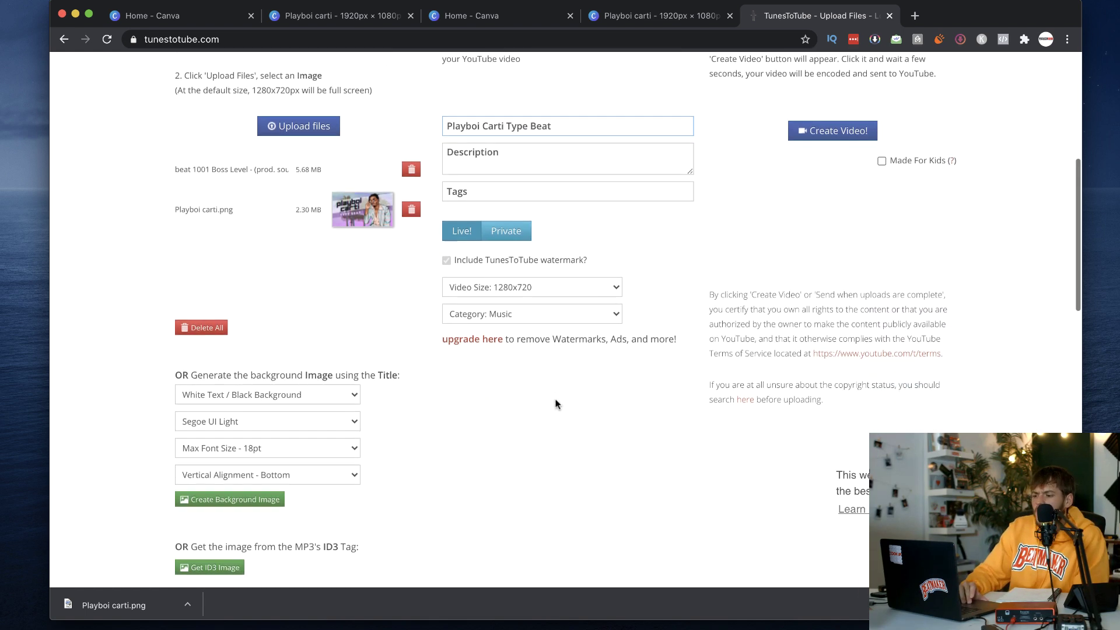
{"action": "scroll", "coordinate": [382, 341], "scroll_direction": "up", "scroll_amount": 3}
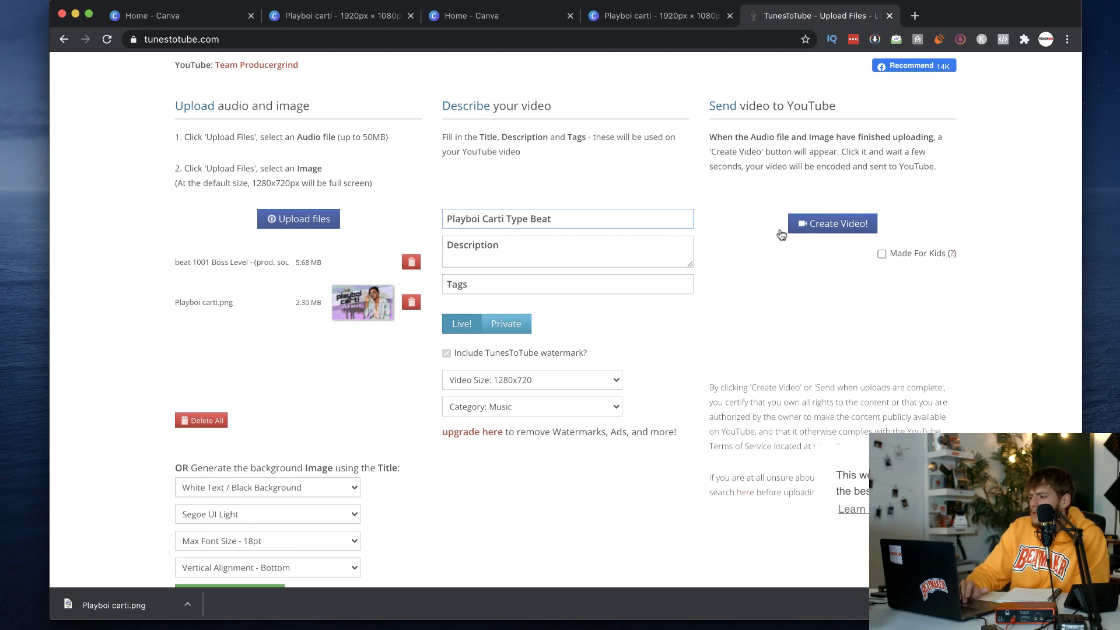
{"action": "scroll", "coordinate": [495, 175], "scroll_direction": "down", "scroll_amount": 9}
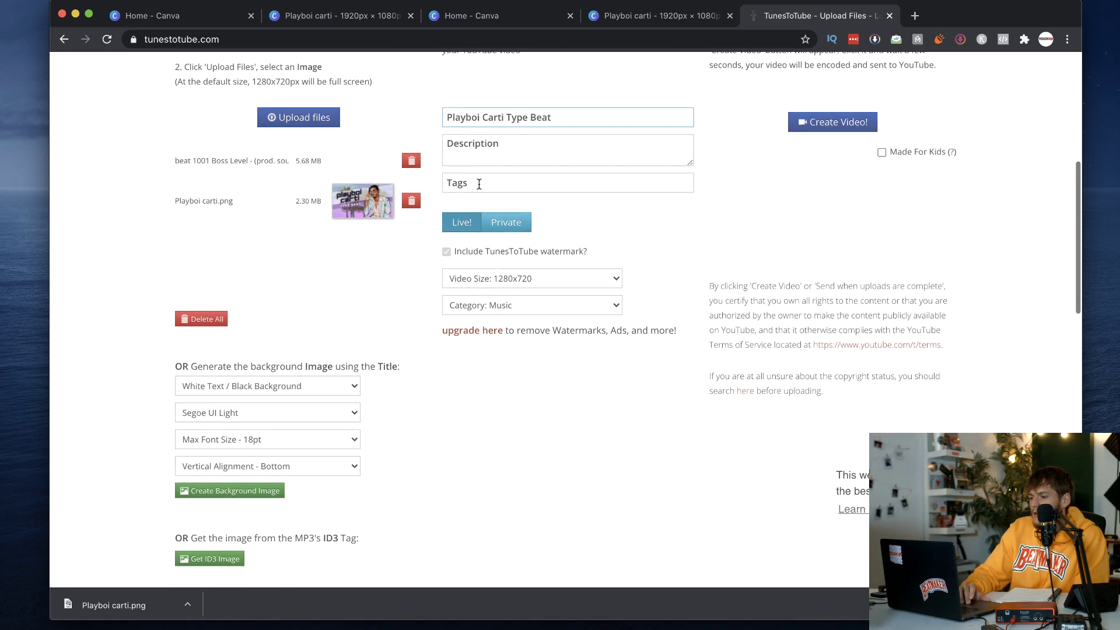
{"action": "scroll", "coordinate": [478, 183], "scroll_direction": "down", "scroll_amount": 10}
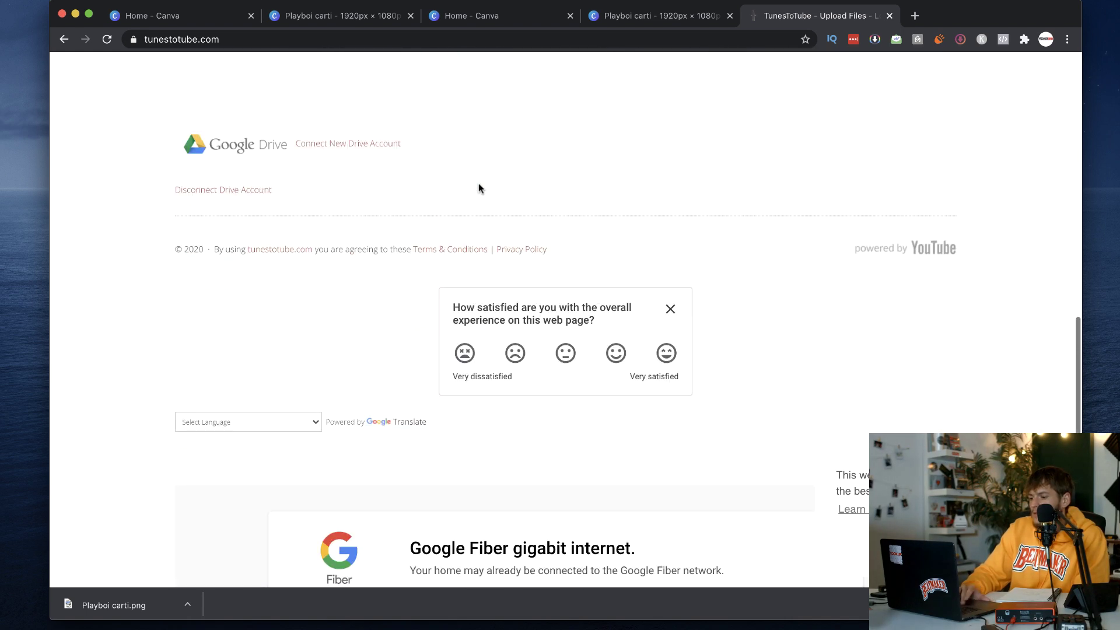
{"action": "scroll", "coordinate": [479, 183], "scroll_direction": "up", "scroll_amount": 20}
{"action": "scroll", "coordinate": [478, 183], "scroll_direction": "down", "scroll_amount": 15}
{"action": "scroll", "coordinate": [479, 183], "scroll_direction": "up", "scroll_amount": 20}
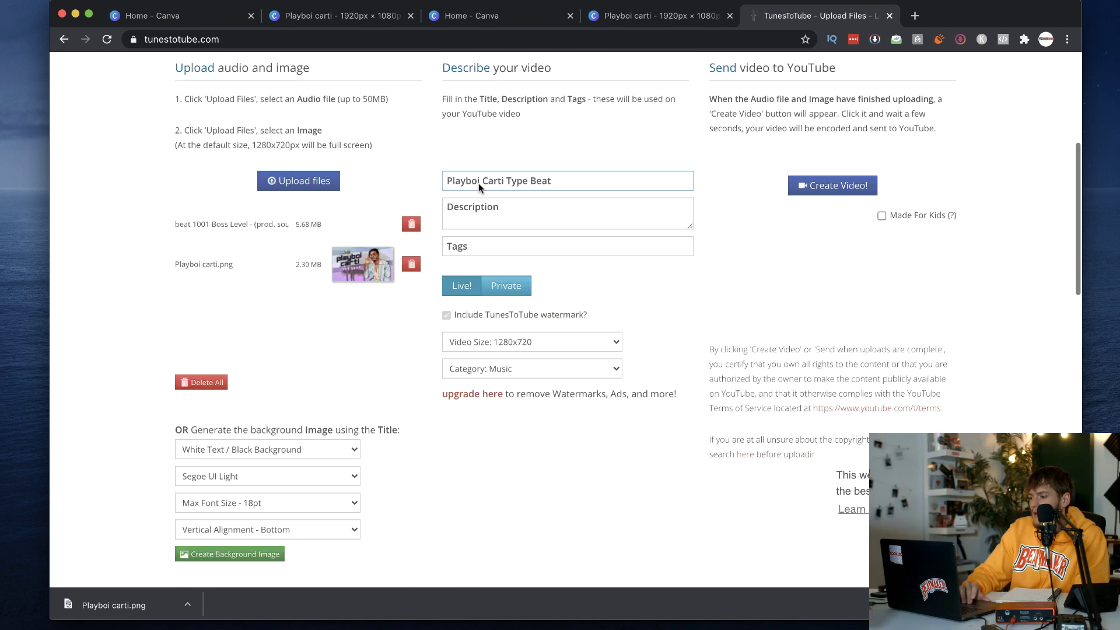
{"action": "scroll", "coordinate": [485, 314], "scroll_direction": "down", "scroll_amount": 2}
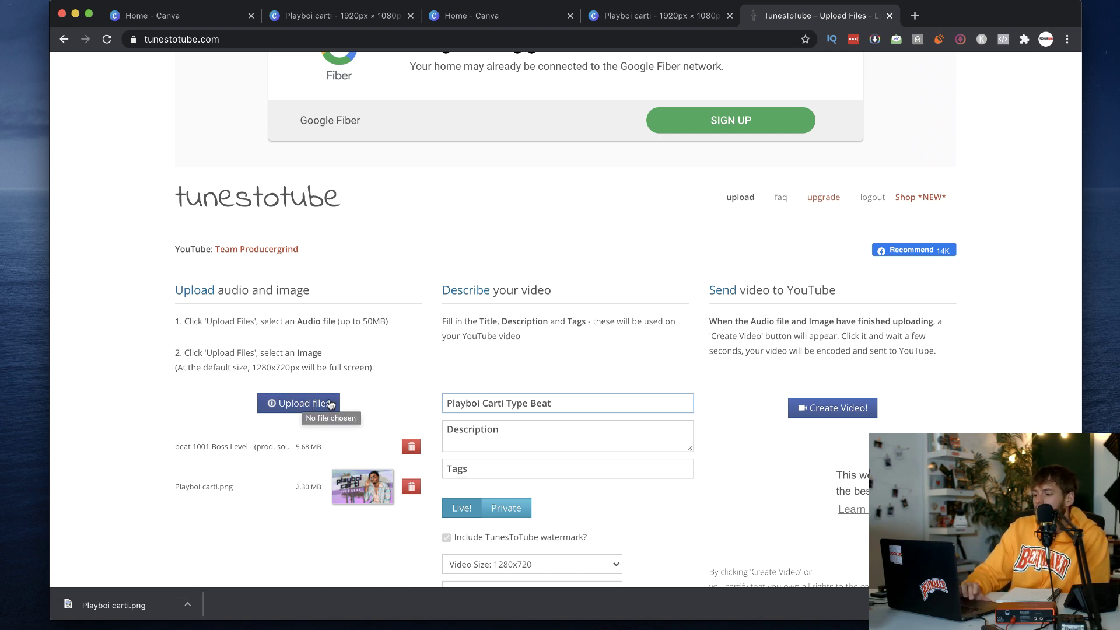
- Set the video's visibility to Private and its video size to 1920x1080, leaving the description and tags empty
{"action": "left_click", "coordinate": [464, 441]}
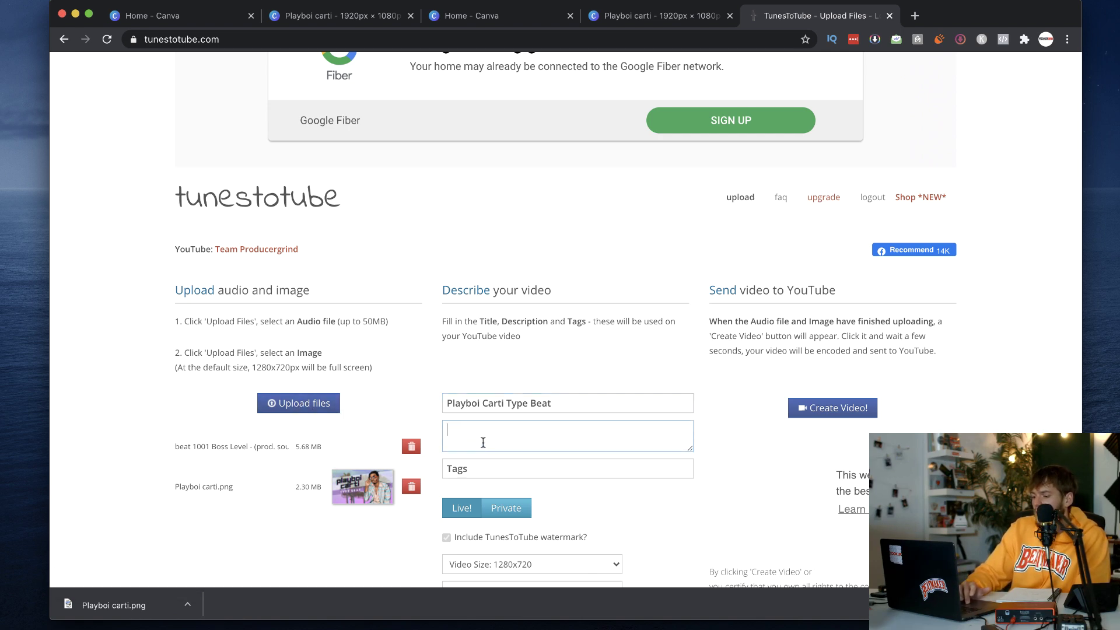
{"action": "left_click", "coordinate": [469, 465]}
{"action": "scroll", "coordinate": [469, 465], "scroll_direction": "down", "scroll_amount": 3}
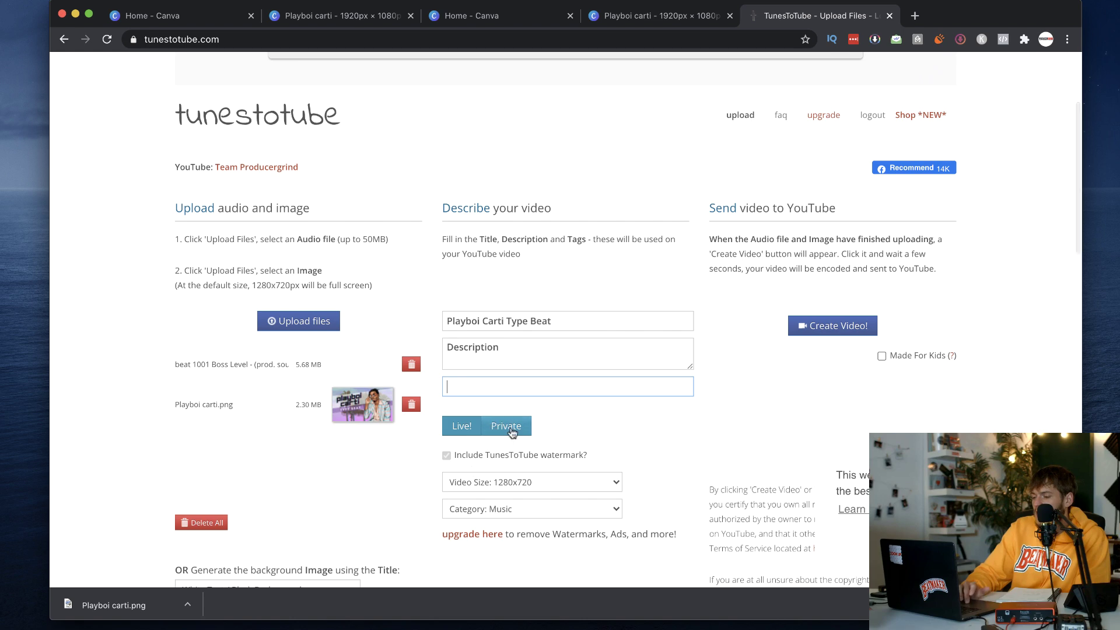
{"action": "scroll", "coordinate": [512, 431], "scroll_direction": "down", "scroll_amount": 3}
{"action": "left_click", "coordinate": [521, 350]}
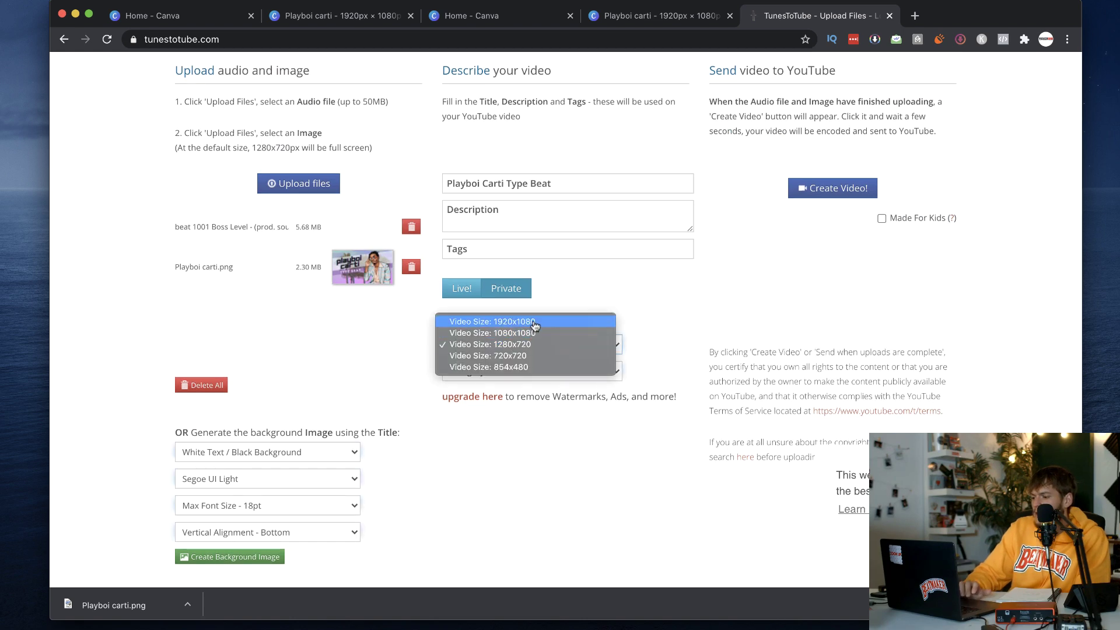
{"action": "left_click", "coordinate": [534, 322]}
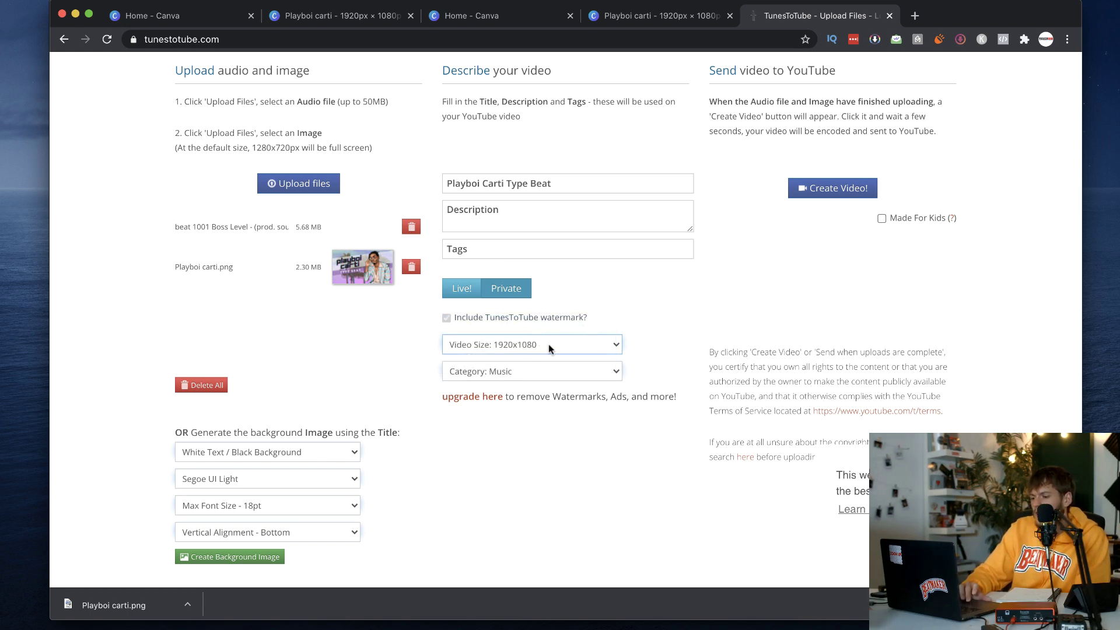
{"action": "scroll", "coordinate": [893, 176], "scroll_direction": "up", "scroll_amount": 2}
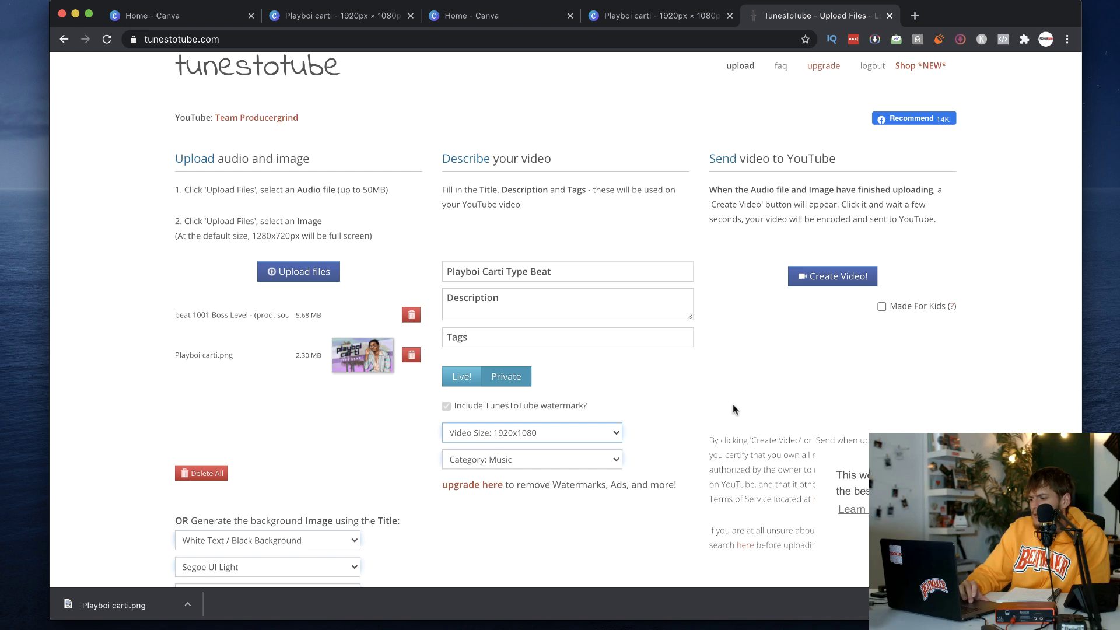